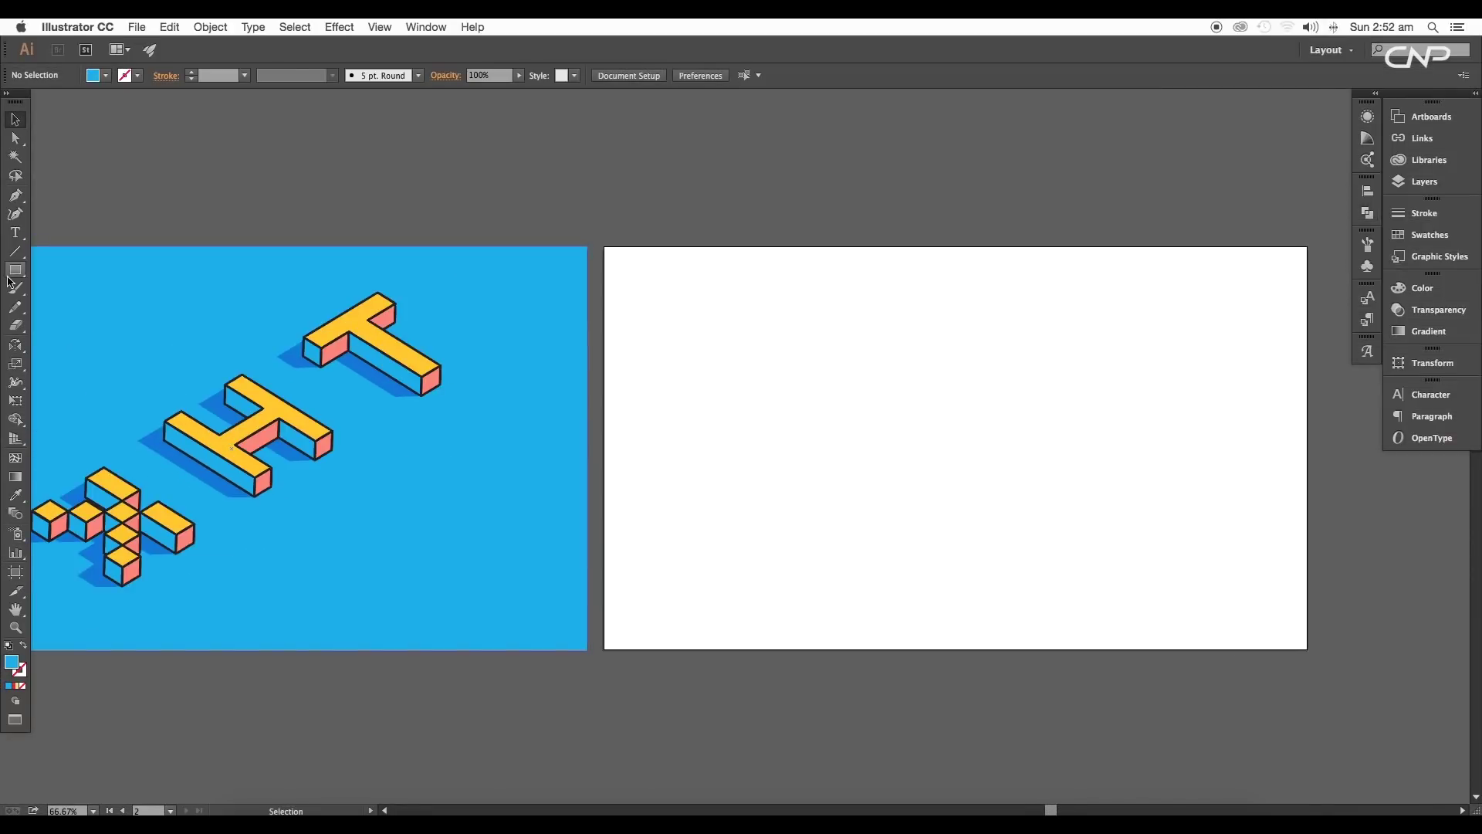
Step: Draw a blue-filled rectangle covering the whole second artboard
left_click_drag(603, 248, 1307, 650)
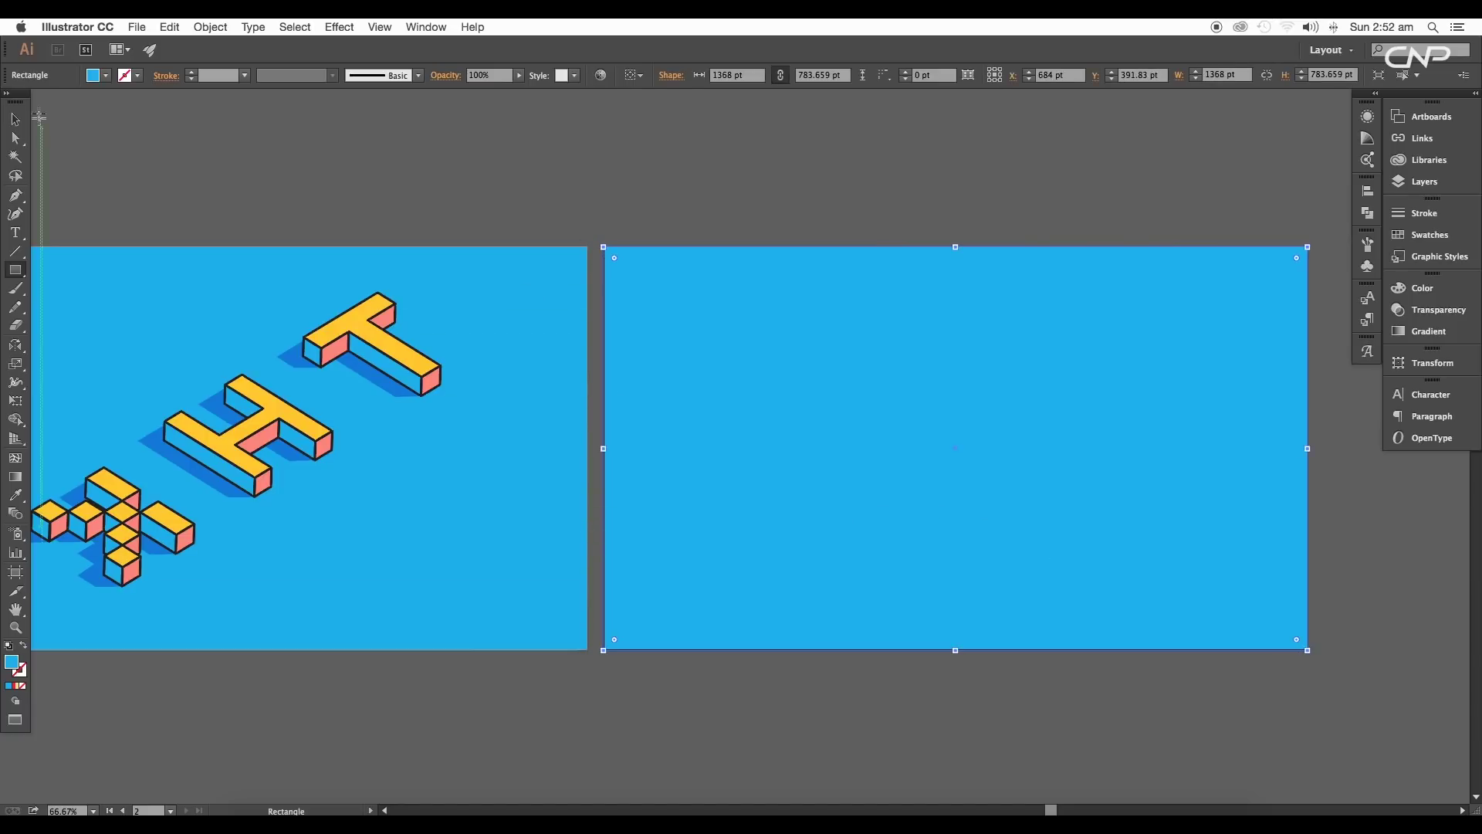
left_click(90, 80)
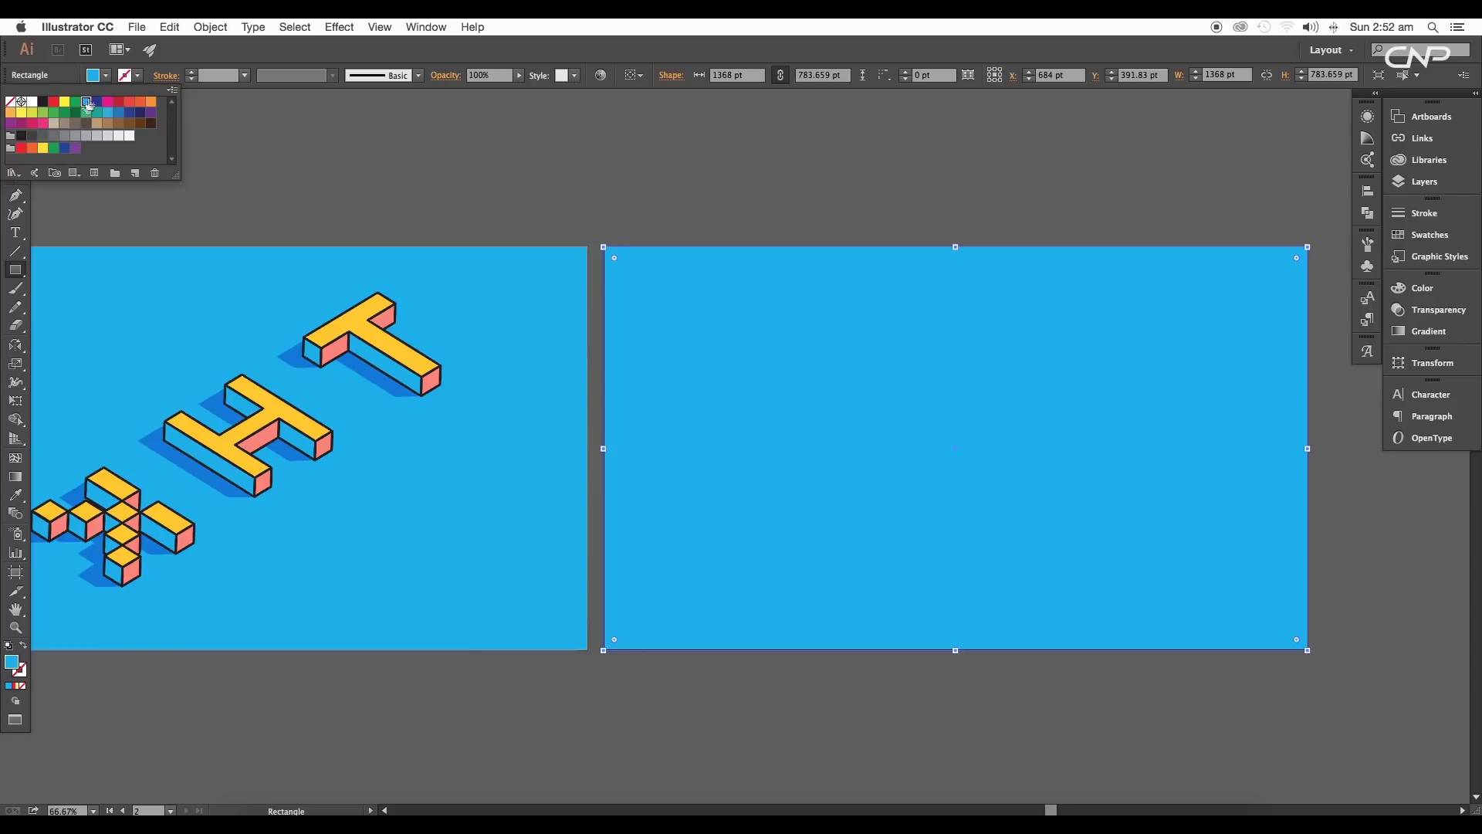
left_click(101, 81)
left_click(17, 120)
Step: Deselect the background and bring the finished TKH artwork into view
scroll(686, 355, "right", 4)
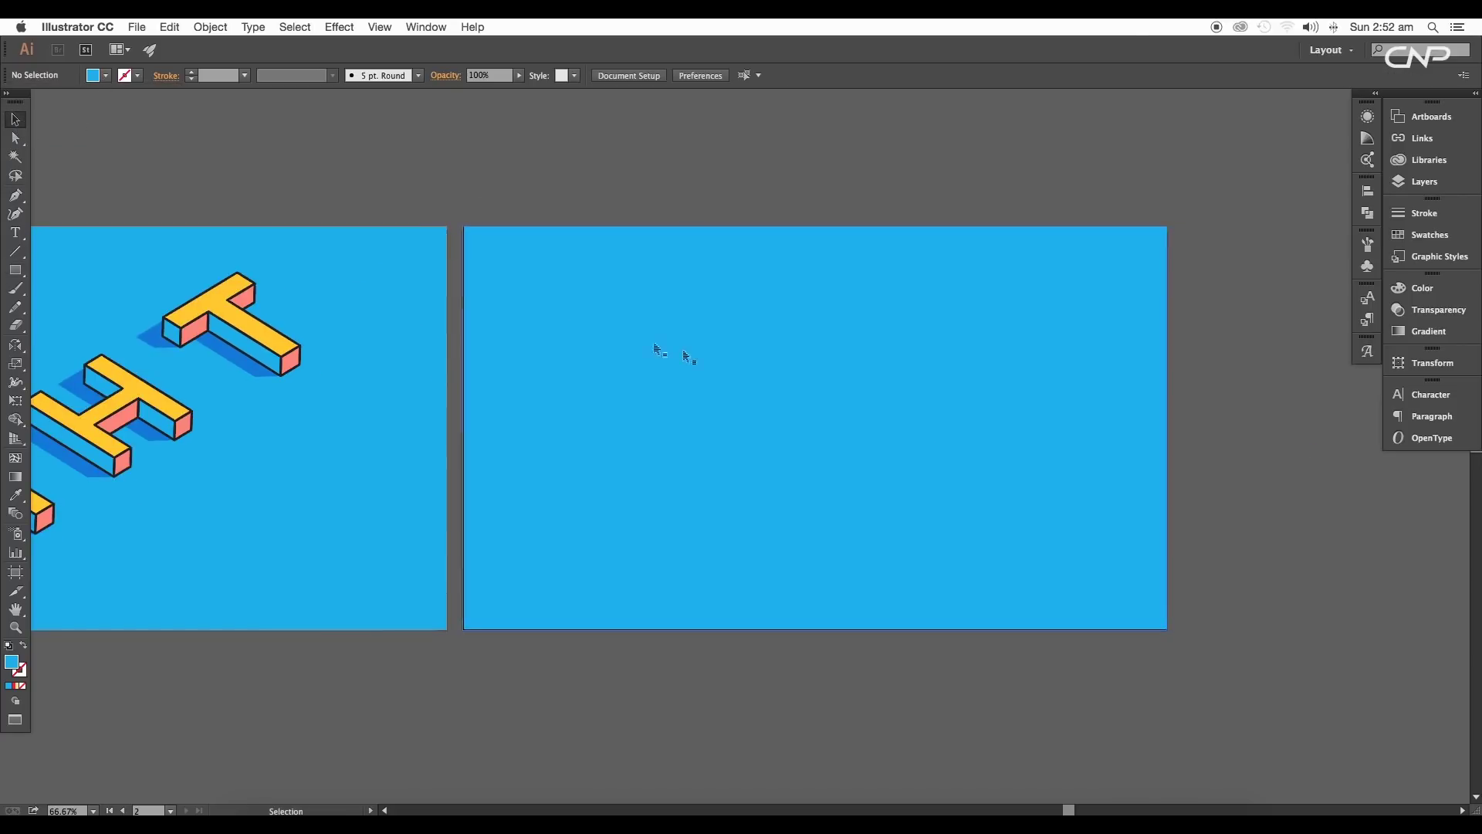
key("super+shift+a")
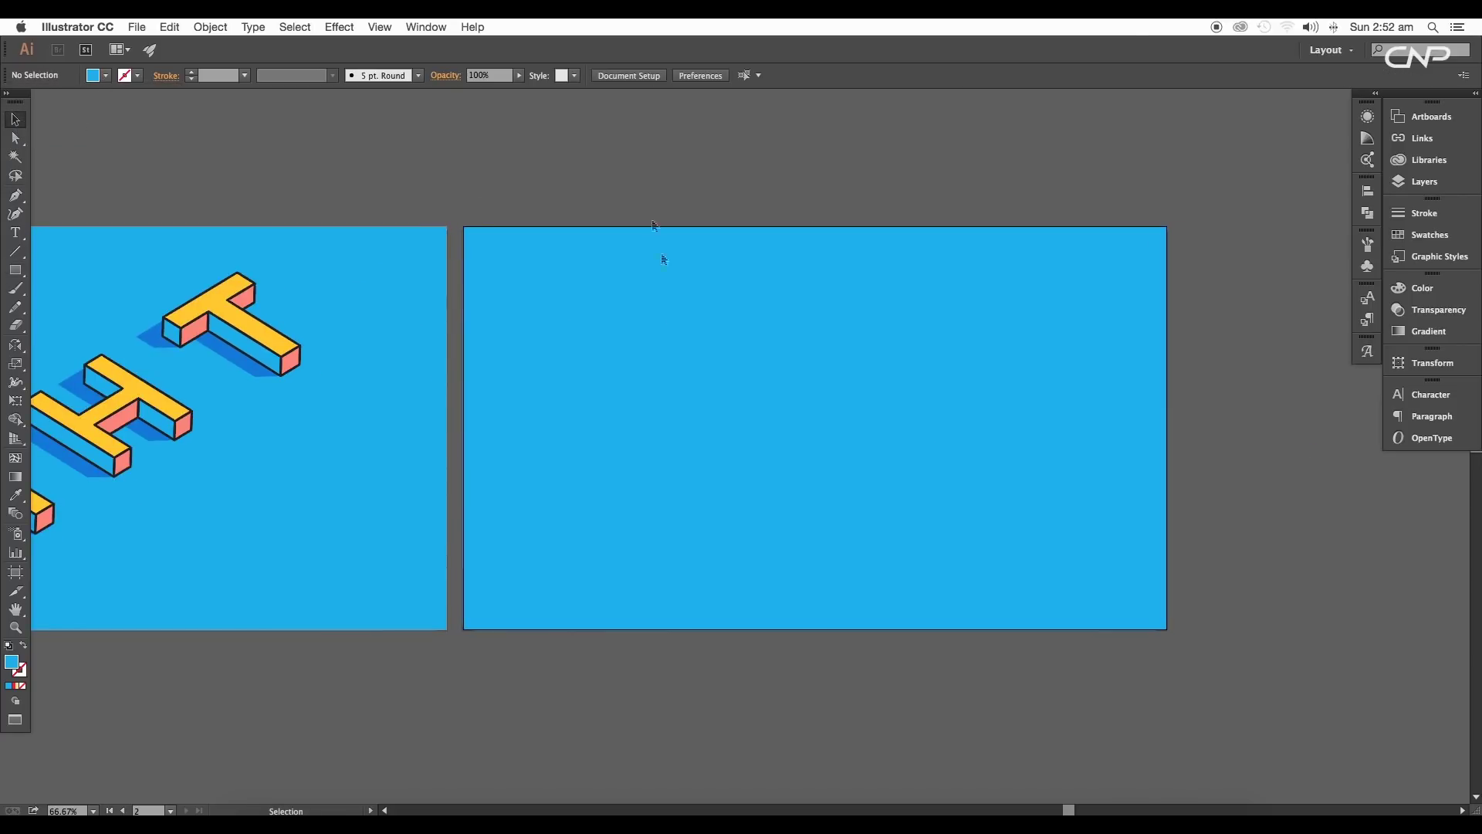
key("super+1")
left_click_drag(139, 579, 522, 577)
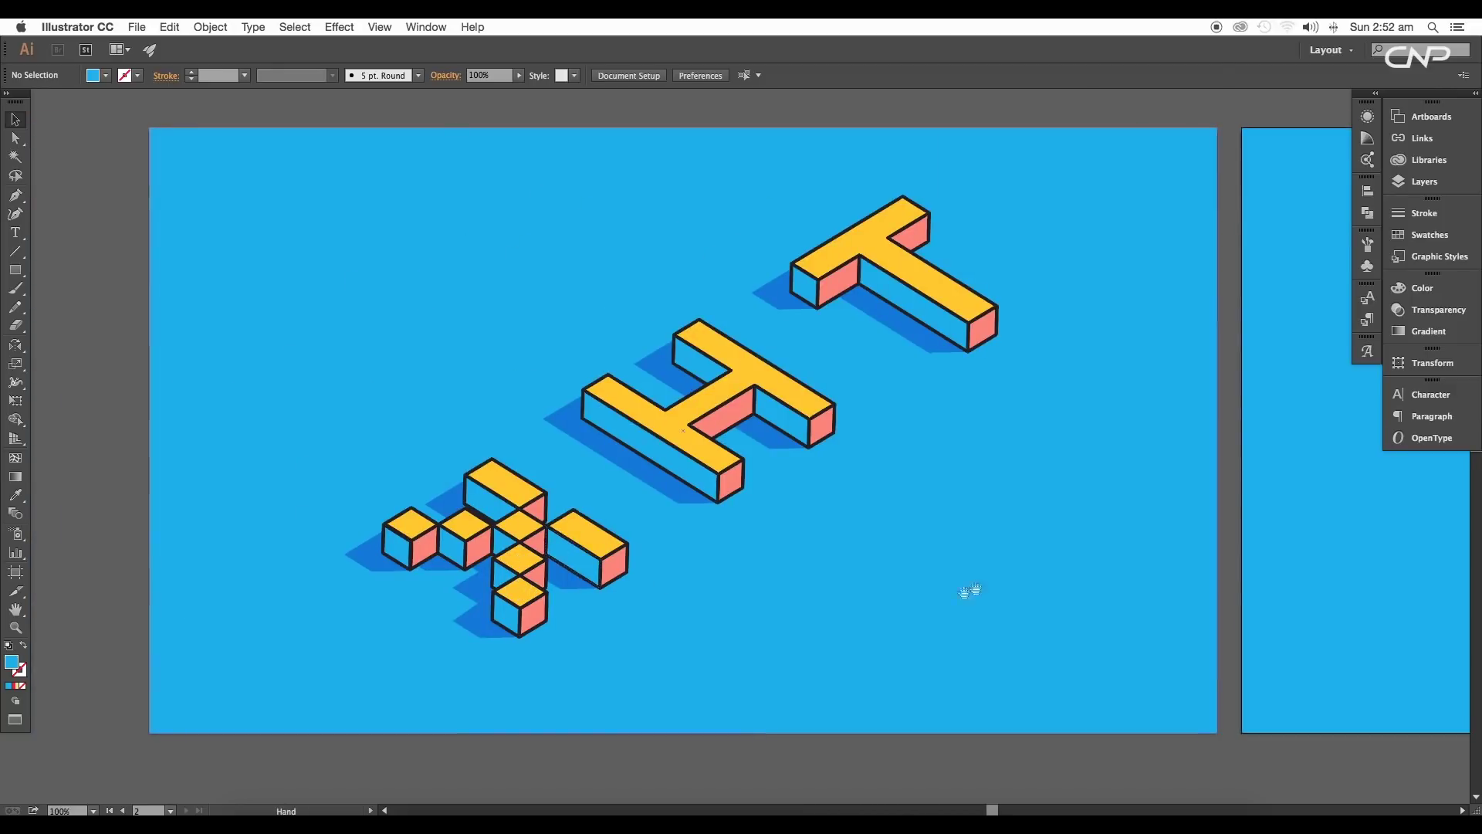
scroll(970, 590, "right", 6)
scroll(1013, 549, "right", 4)
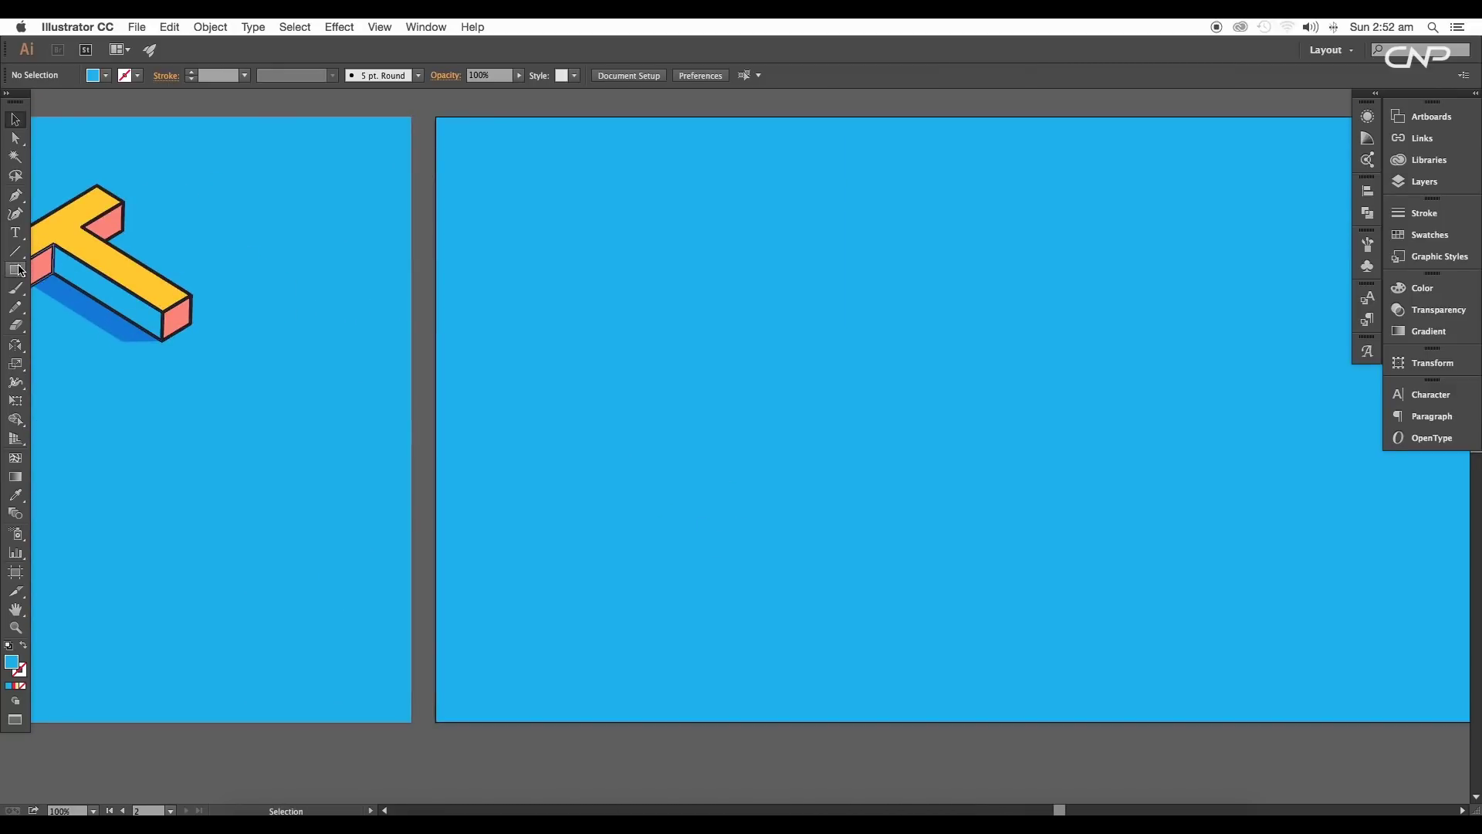
Step: Draw a small orange square of about 73 pt on the blue artboard
left_click_drag(682, 360, 714, 378)
left_click(106, 75)
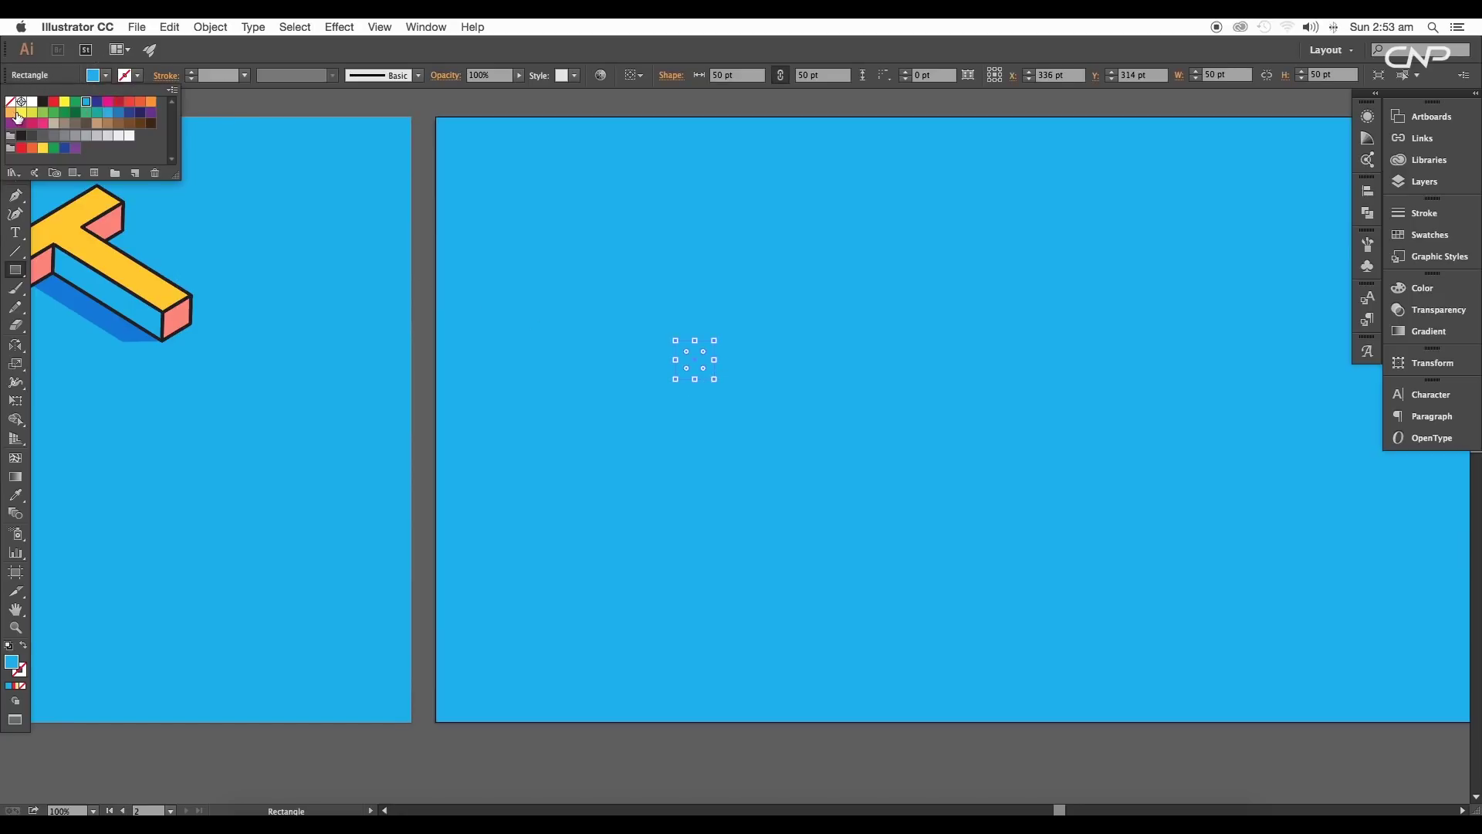
left_click(17, 116)
left_click_drag(749, 358, 768, 367)
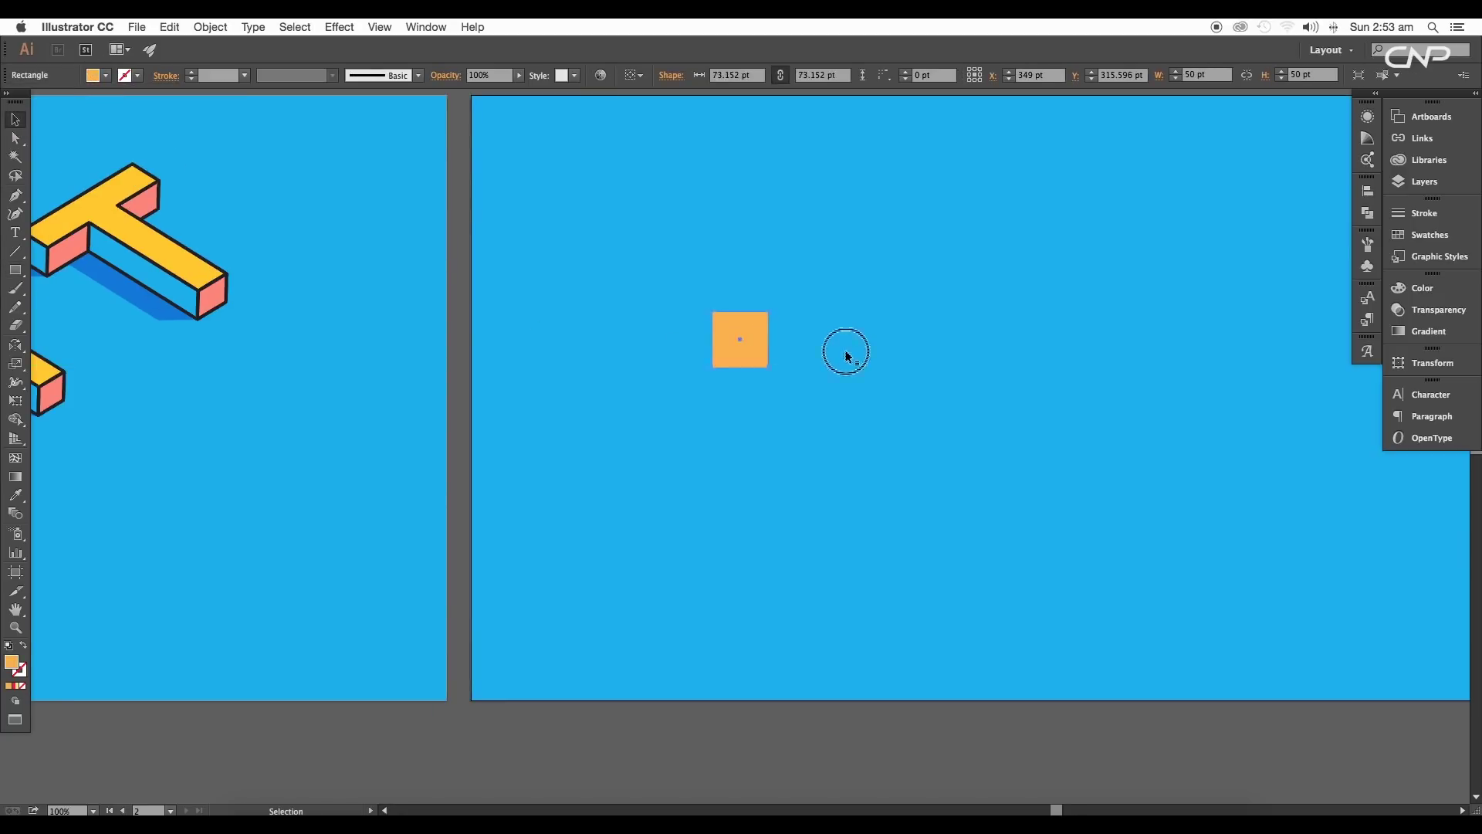
key("ctrl+plus")
key("ctrl+plus")
key("ctrl+plus")
left_click(615, 355)
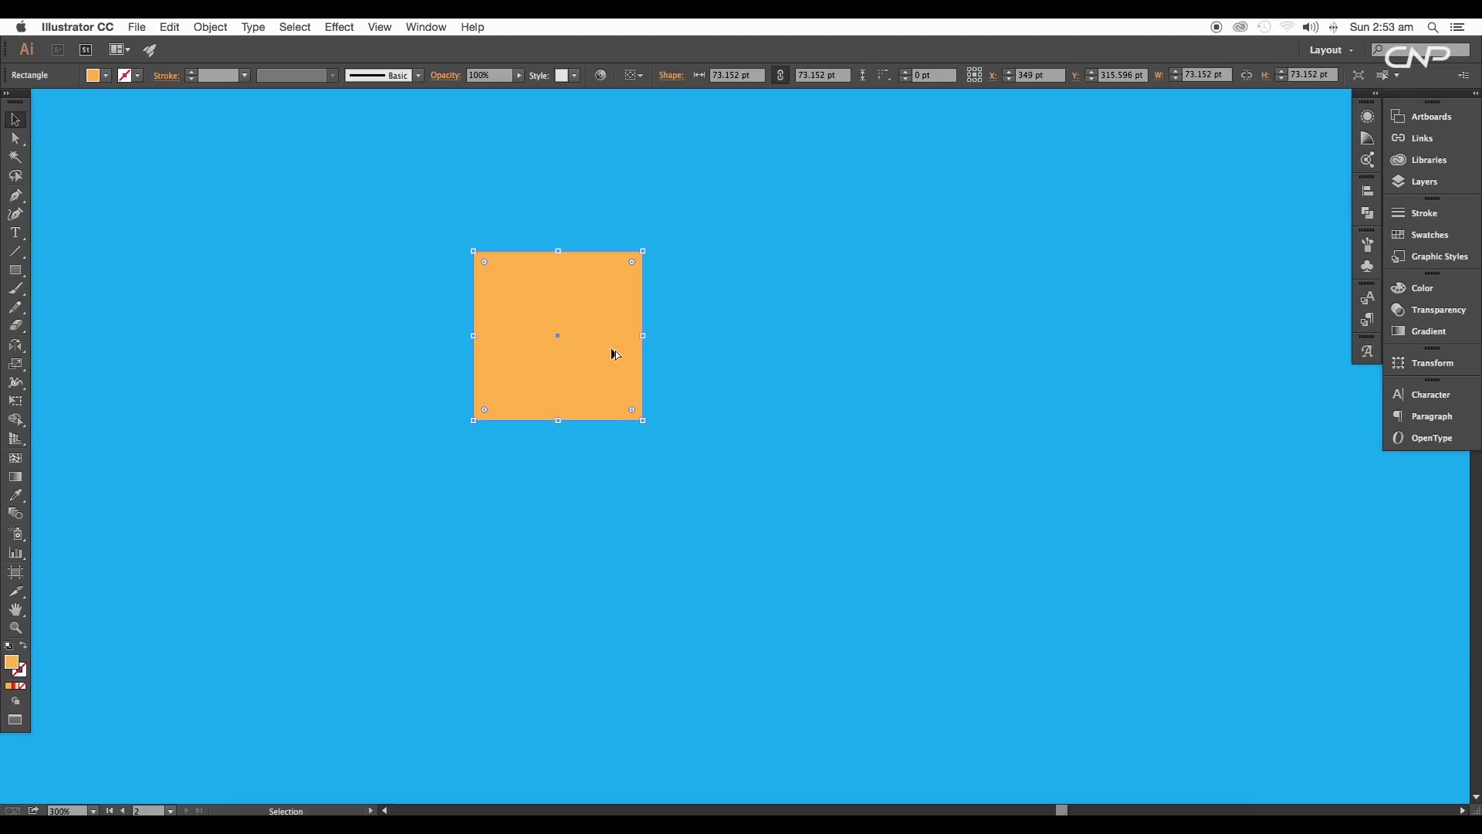
scroll(615, 355, "down", 1)
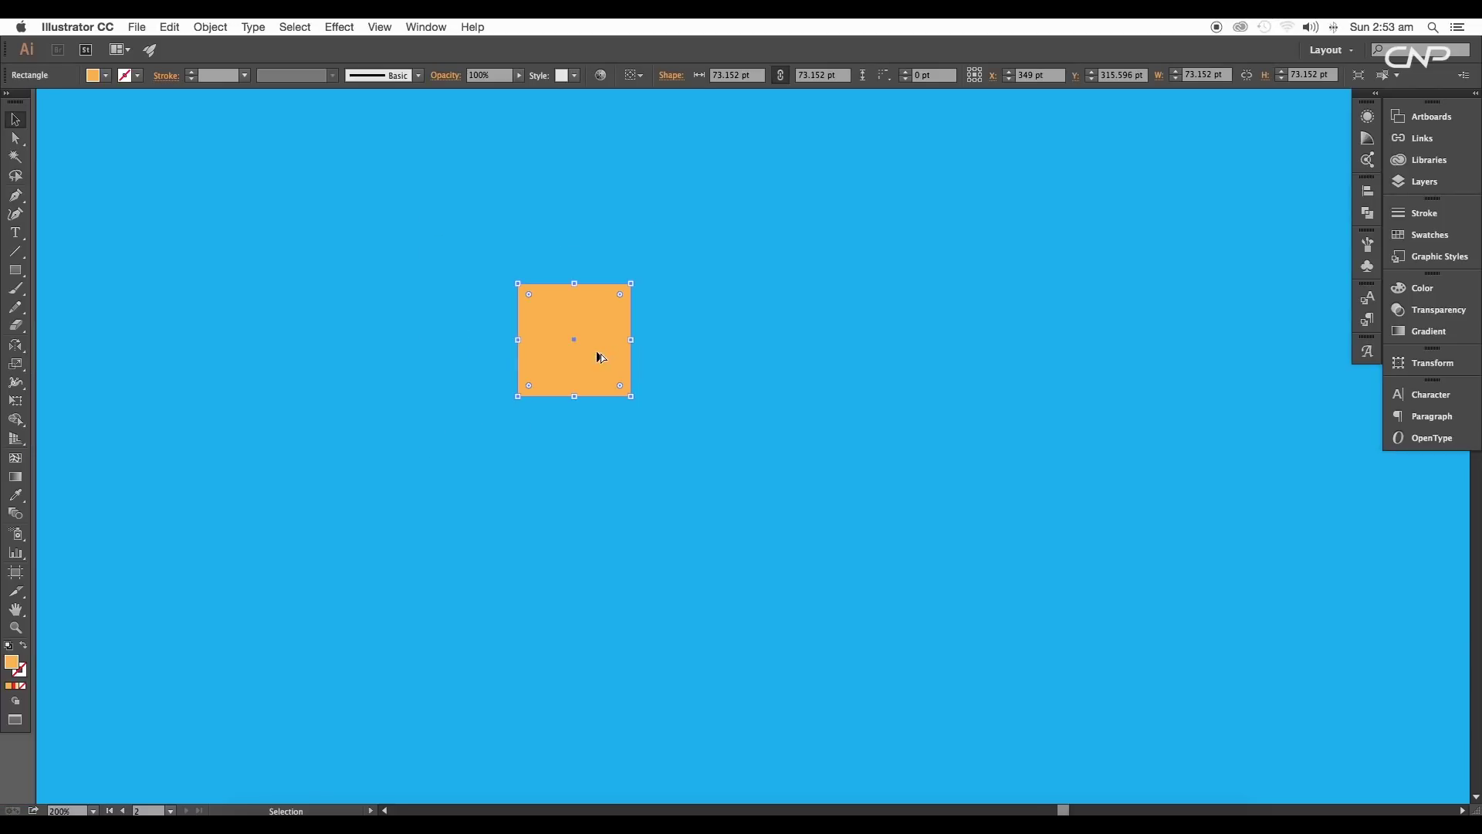
scroll(601, 355, "down", 1)
Step: Copy the square diagonally: two copies up-right and two down-right, corner to corner
left_click_drag(598, 361, 683, 277)
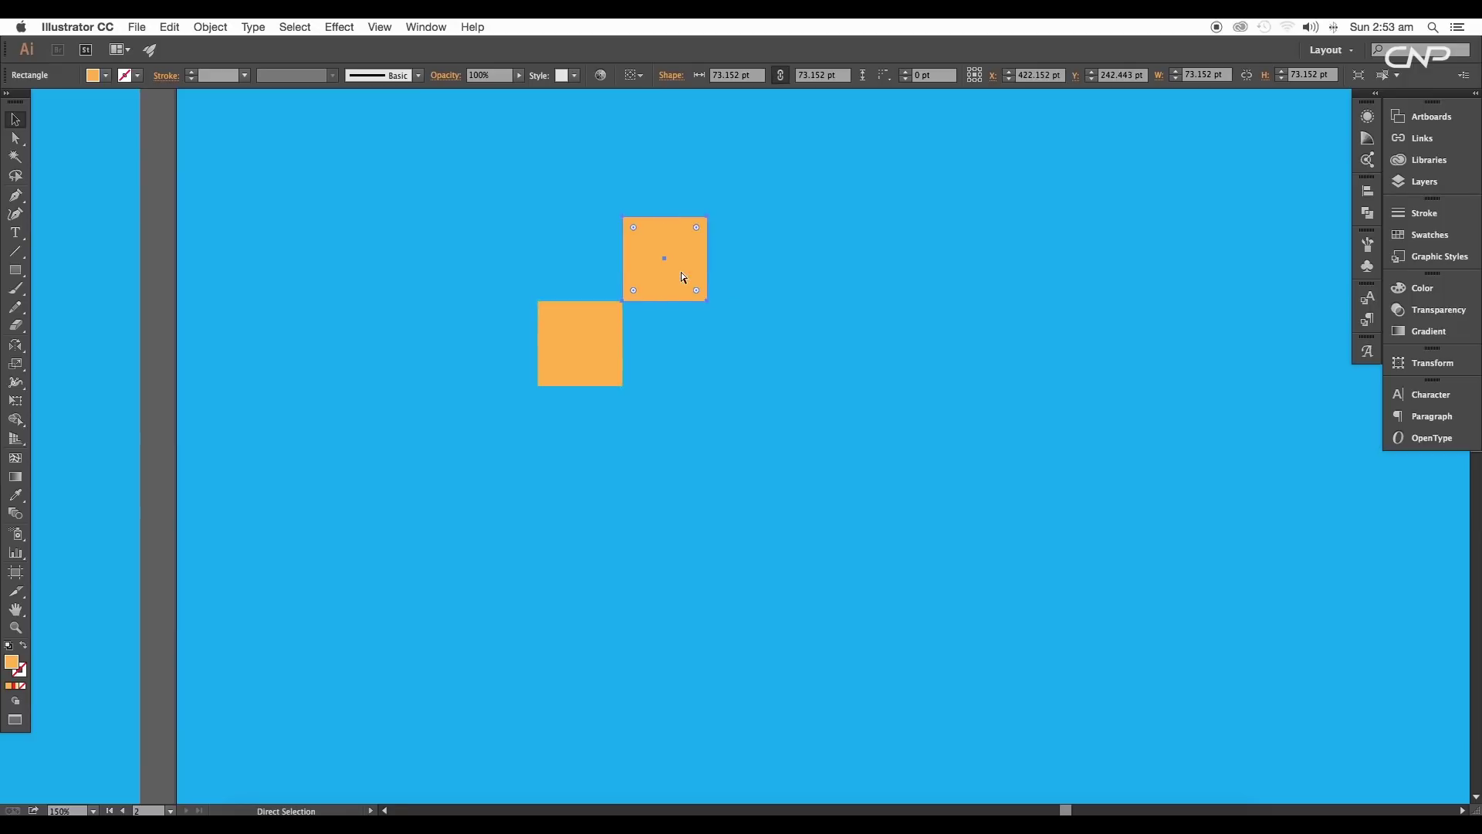
key("super+d")
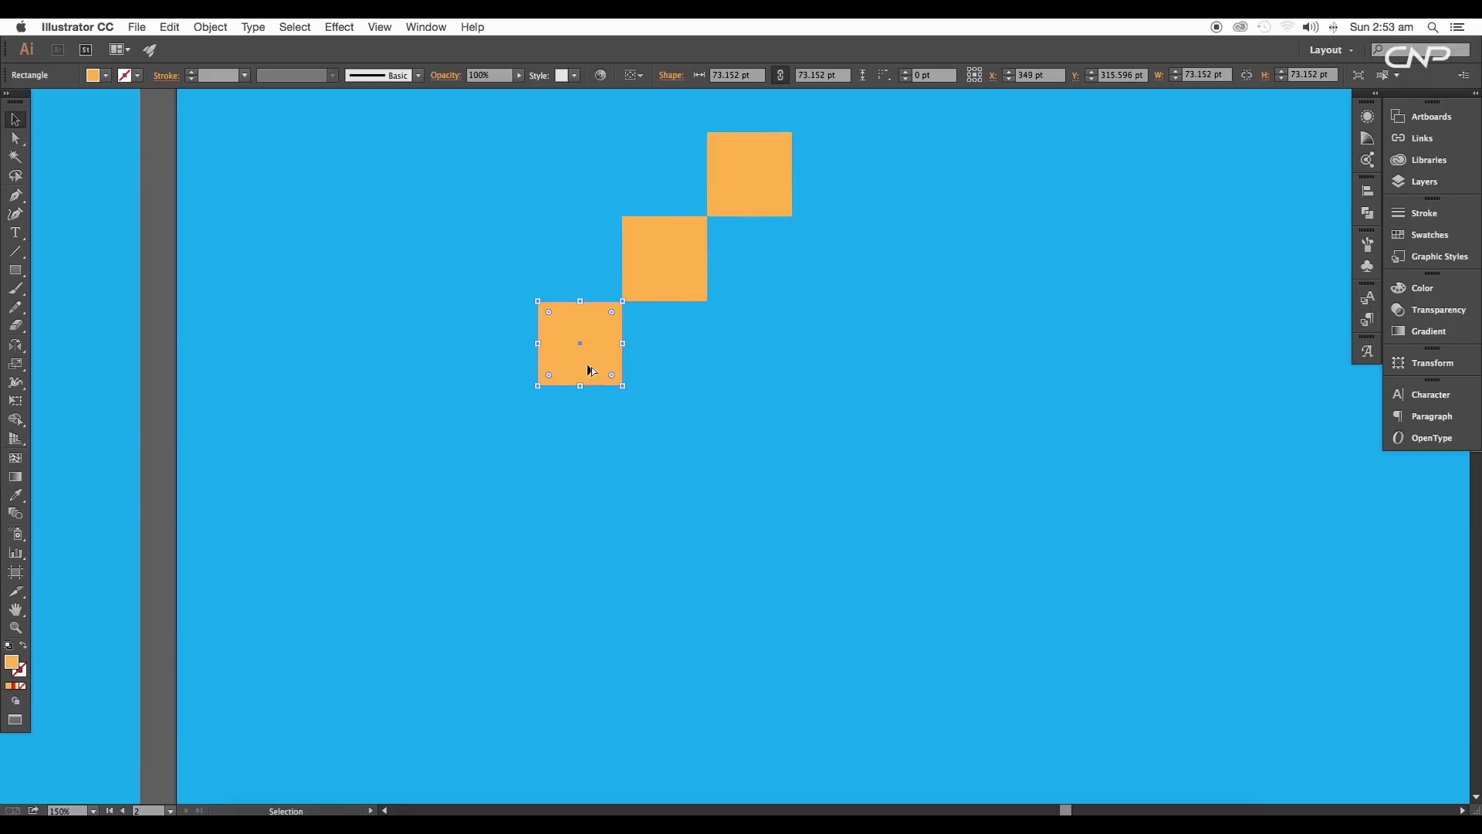
left_click_drag(591, 372, 670, 450)
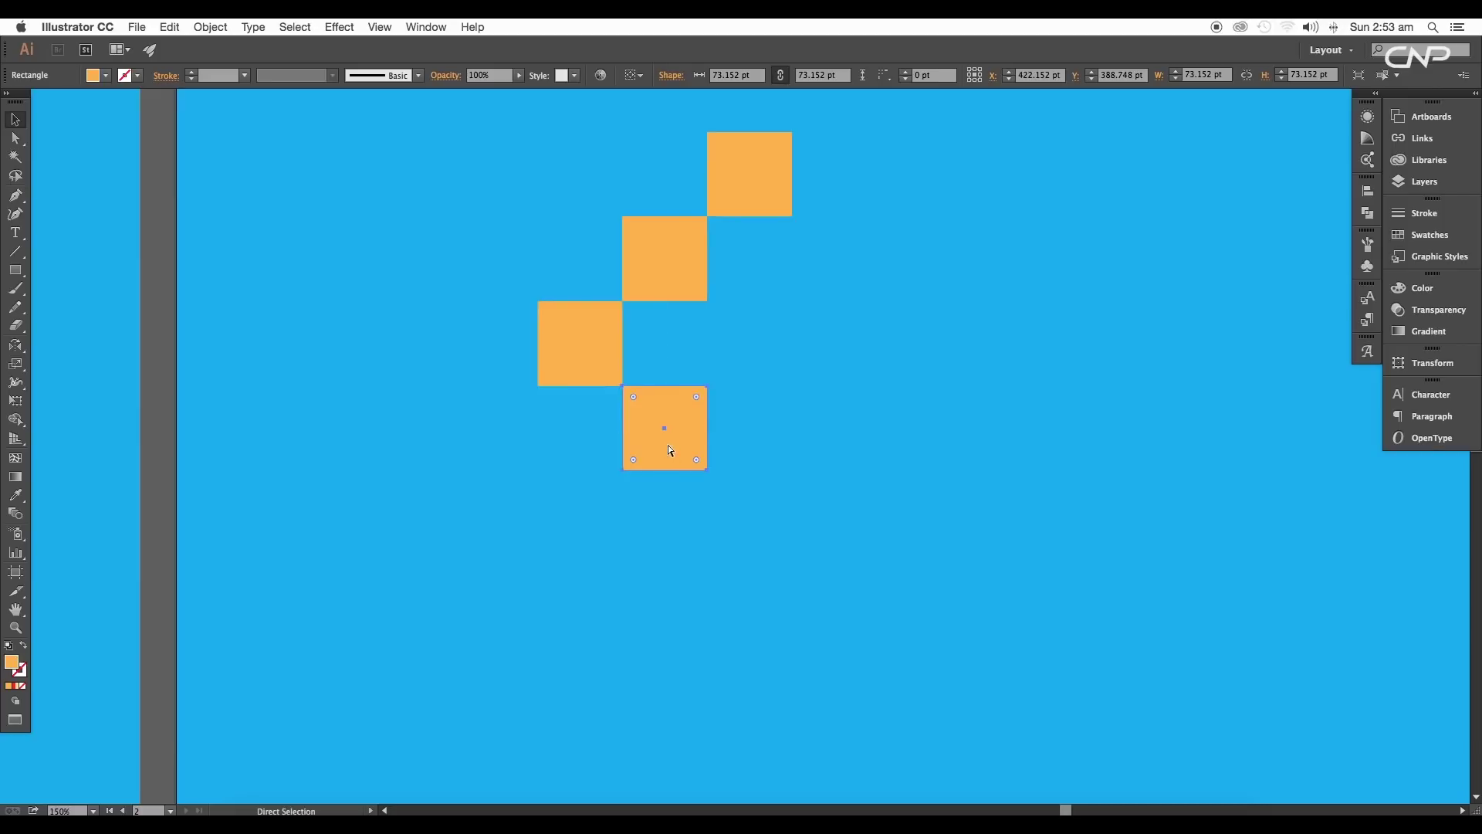
key("super+d")
left_click(937, 440)
scroll(936, 440, "left", 5)
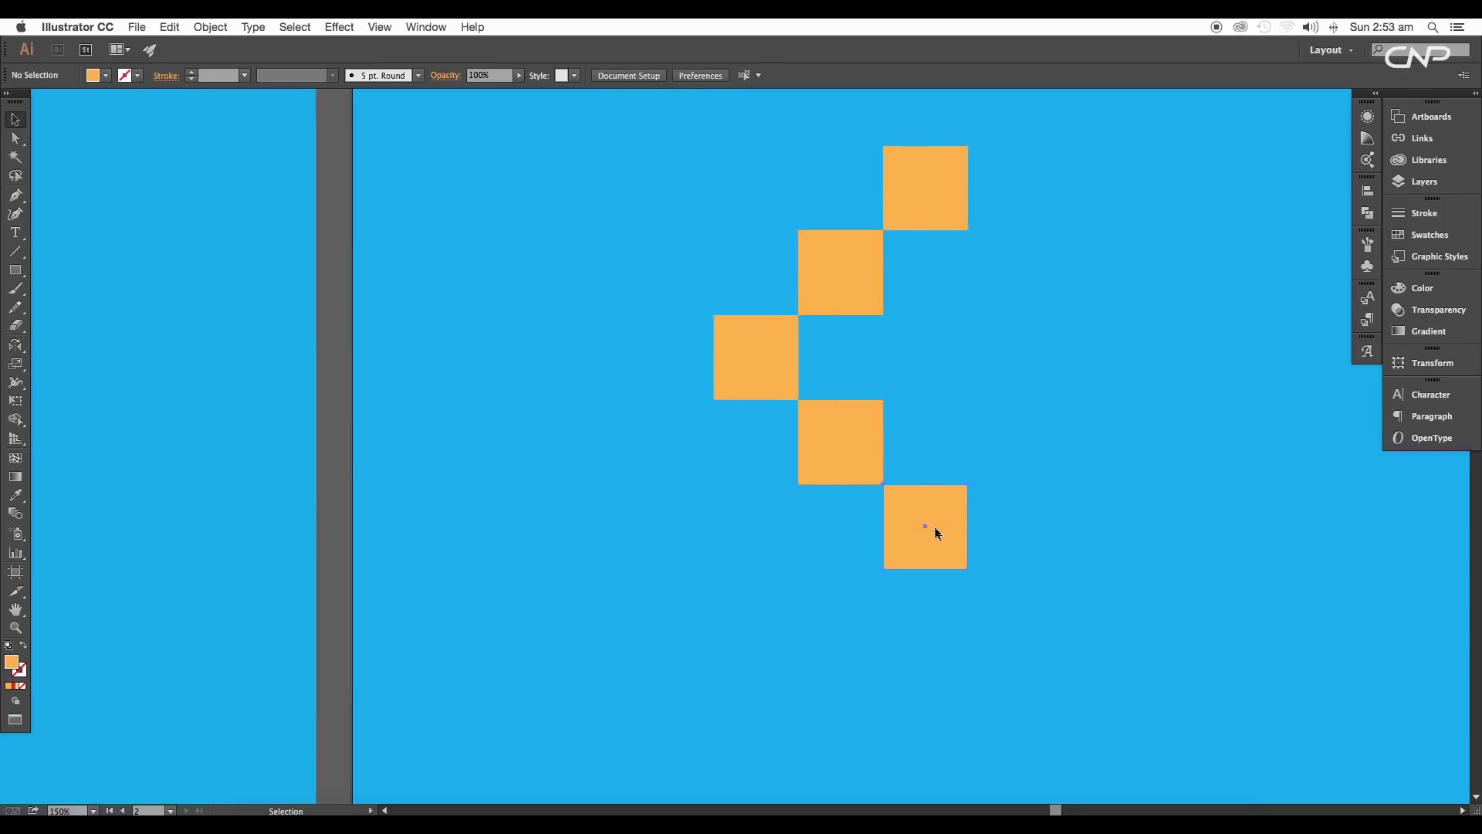
Step: Add a tall rectangle left of the diagonals and copy it upward to form the K's stem
left_click_drag(936, 532, 682, 448)
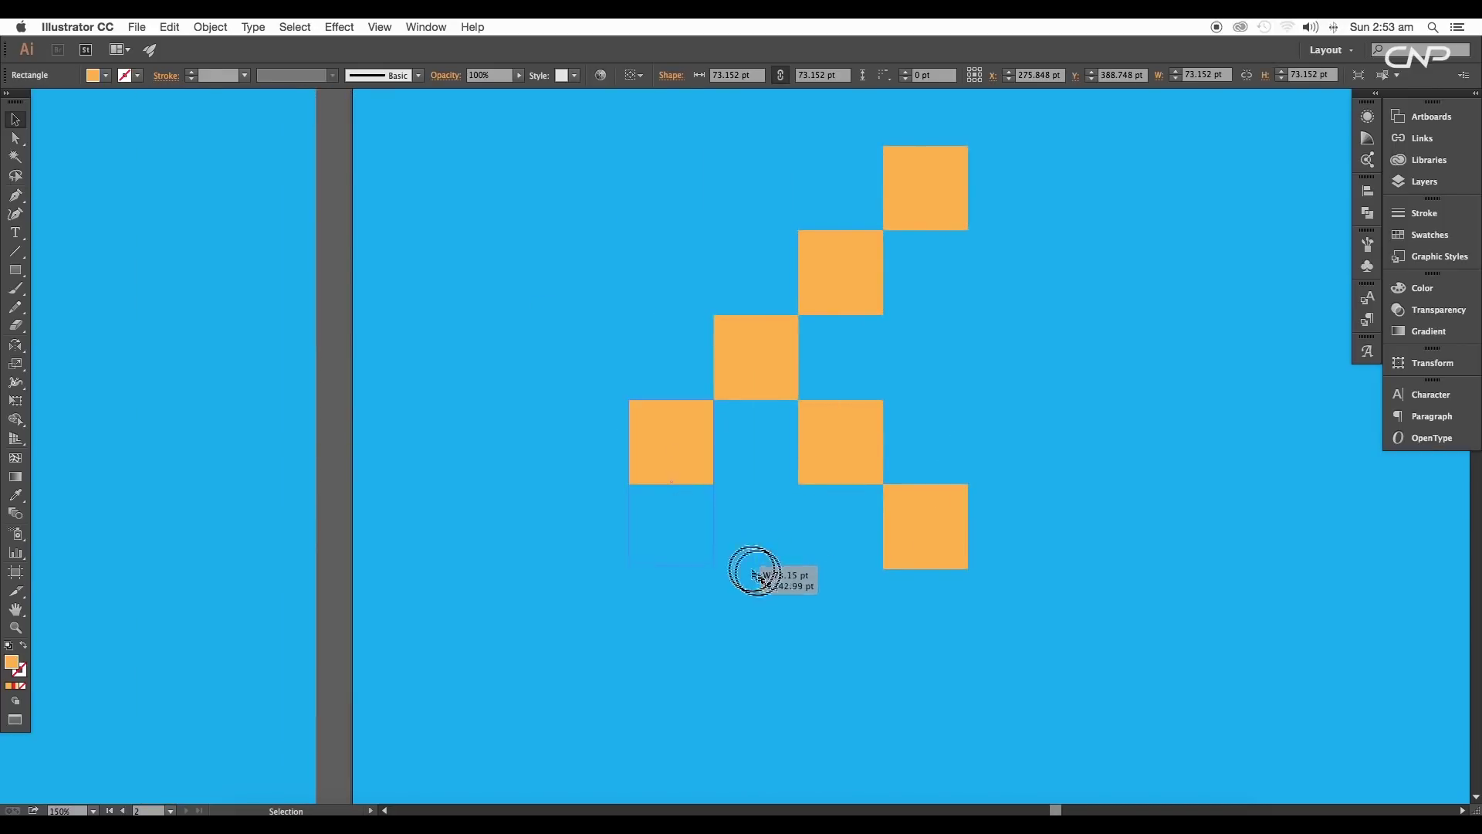
left_click_drag(754, 575, 757, 579)
scroll(870, 479, "up", 3)
left_click_drag(778, 666, 777, 416)
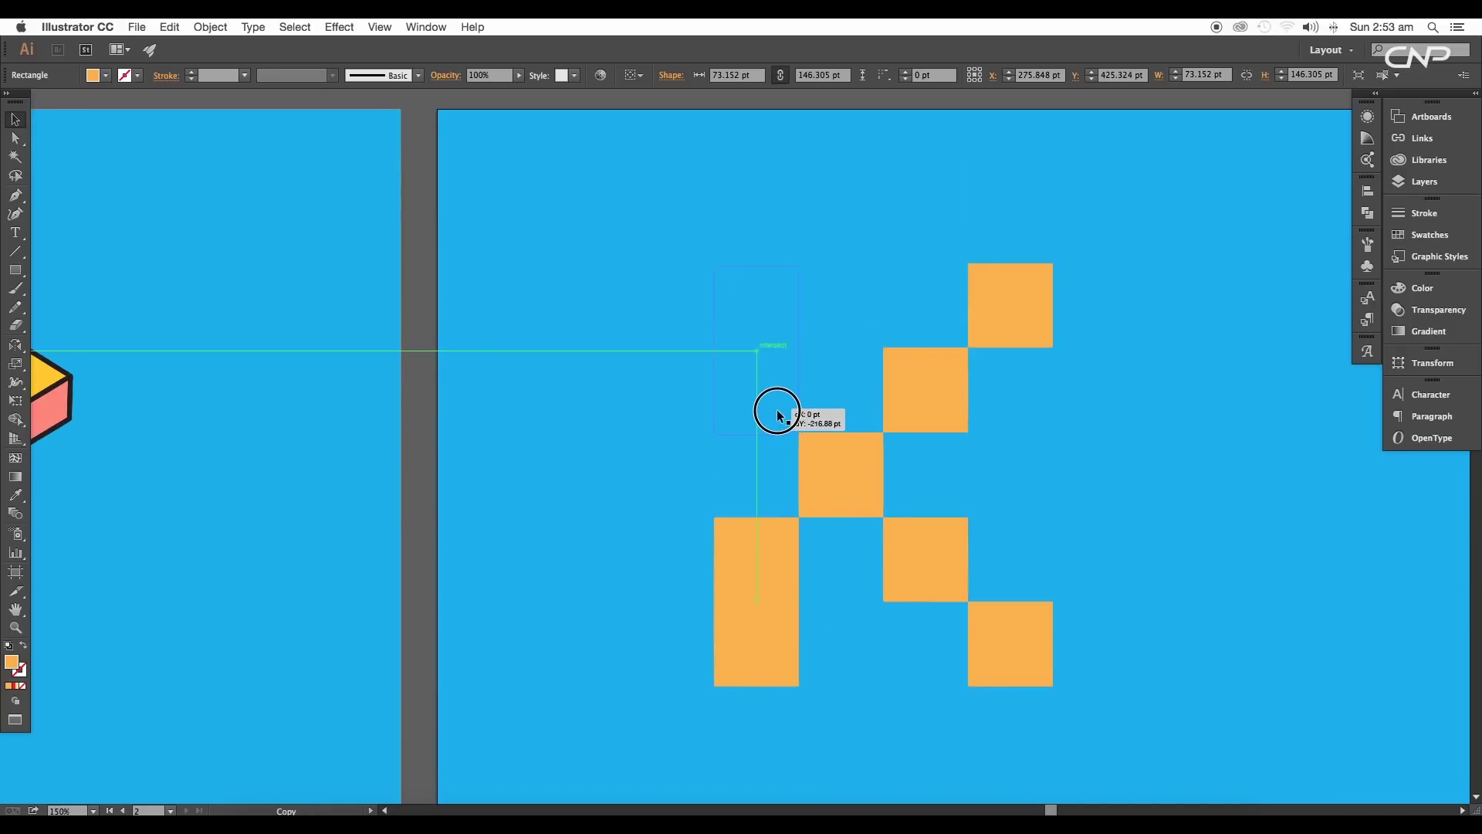
key("super+alt+0")
left_click_drag(722, 258, 910, 463)
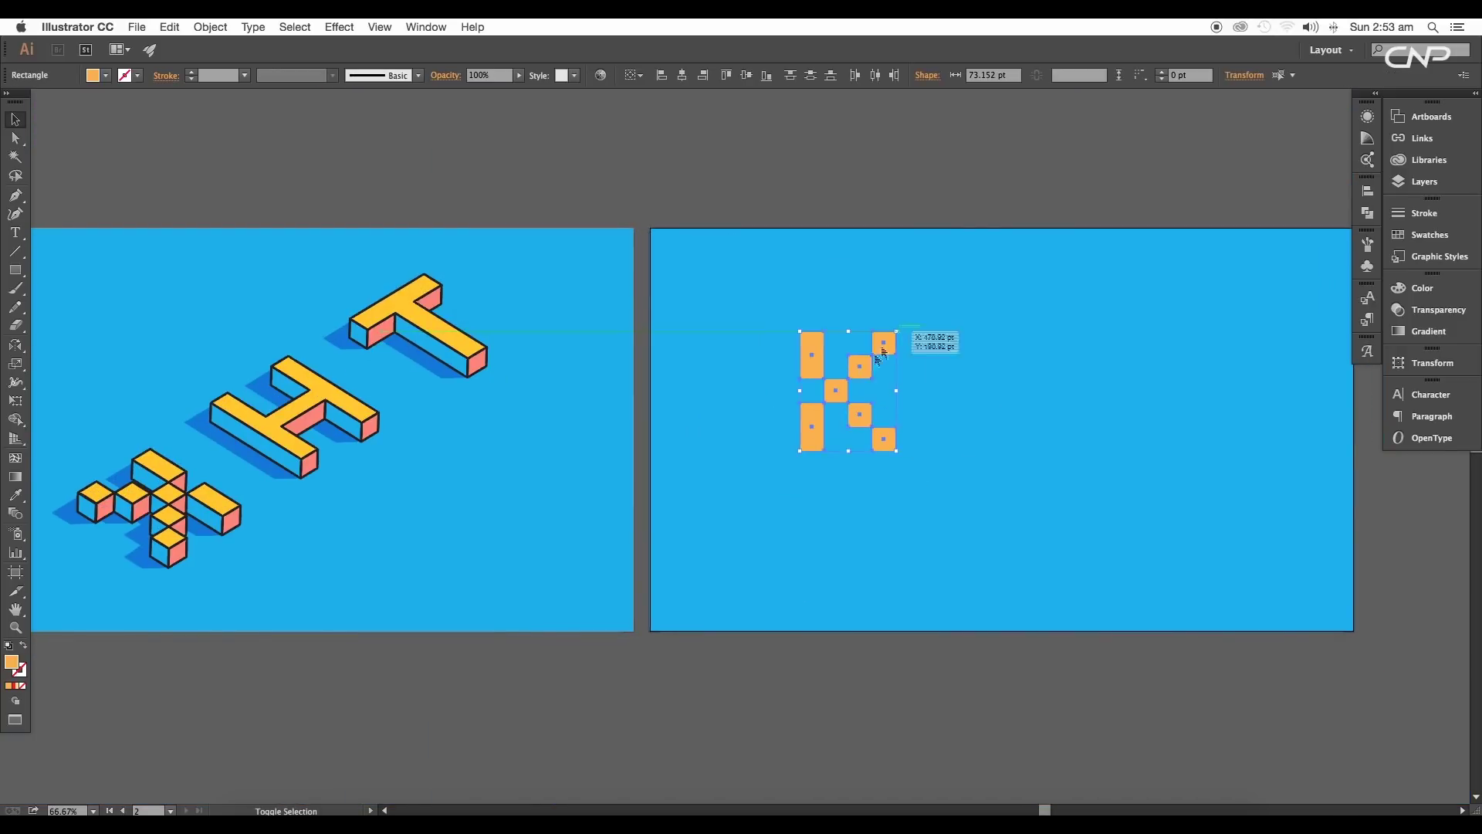
left_click(937, 443)
key("super+equal")
key("super+equal")
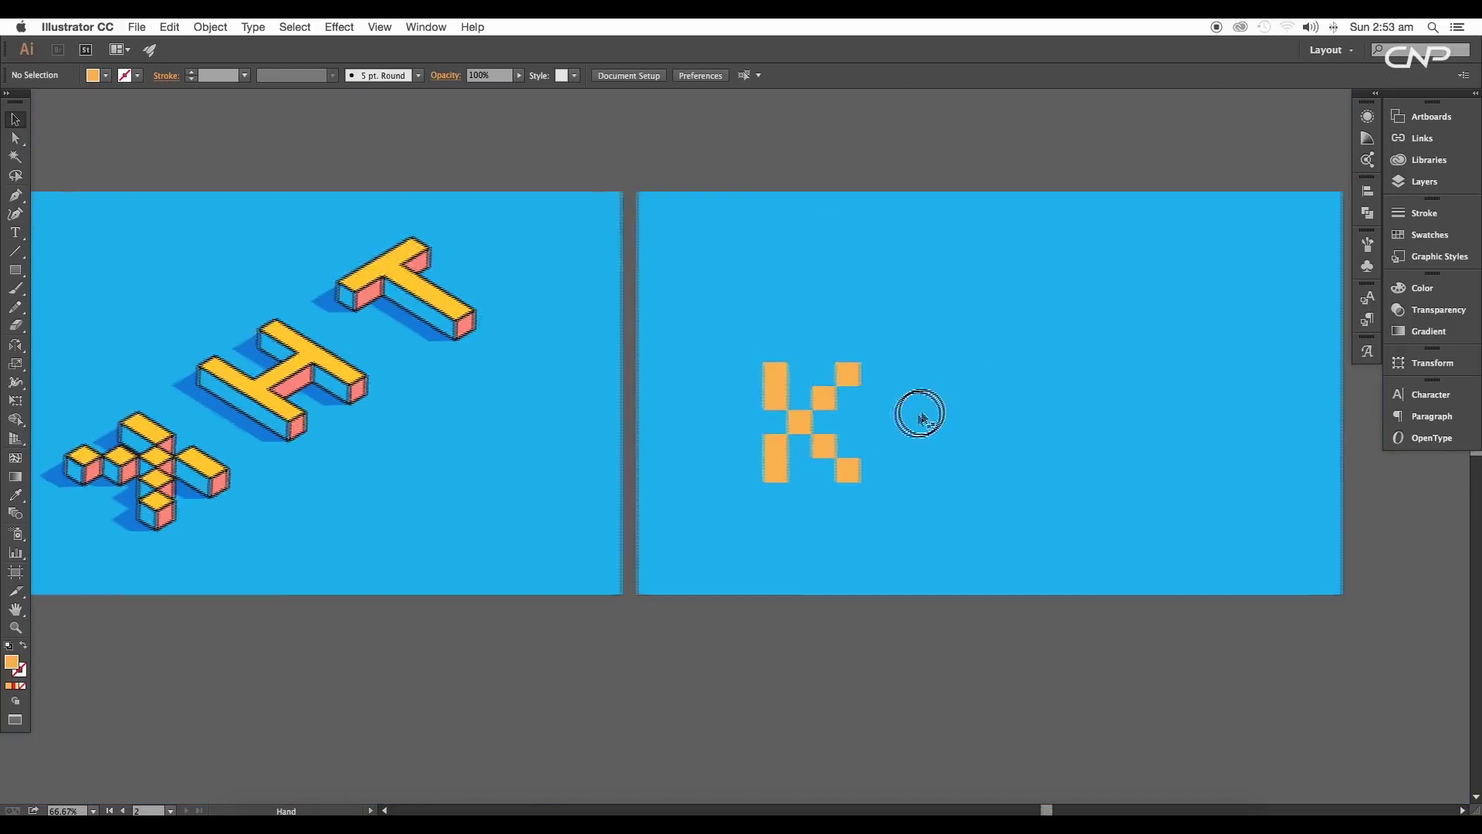
Step: Type 'TH' as text and place it beside the orange K
scroll(899, 409, "right", 5)
key("t")
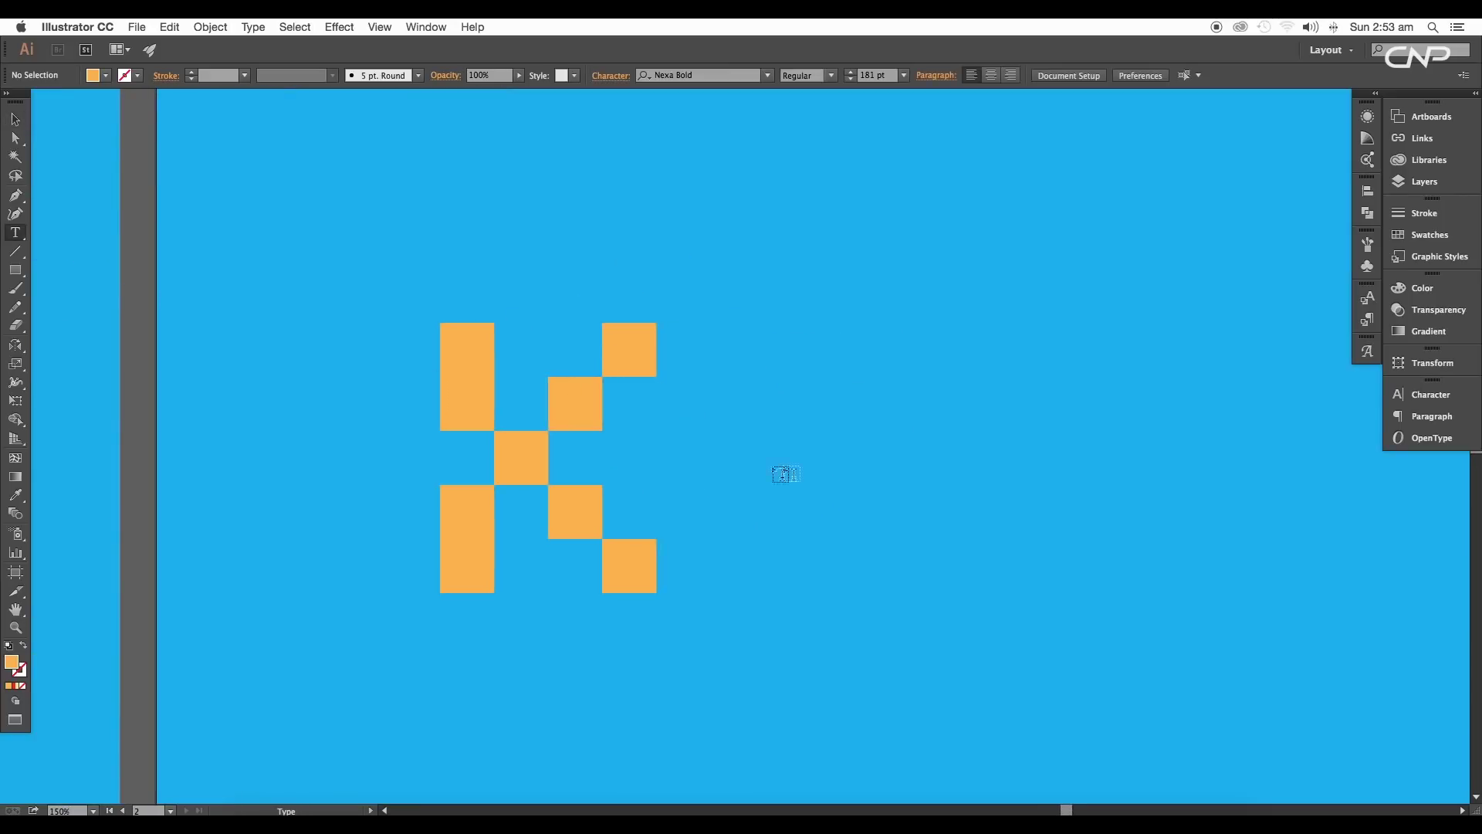
left_click(822, 463)
type("TH")
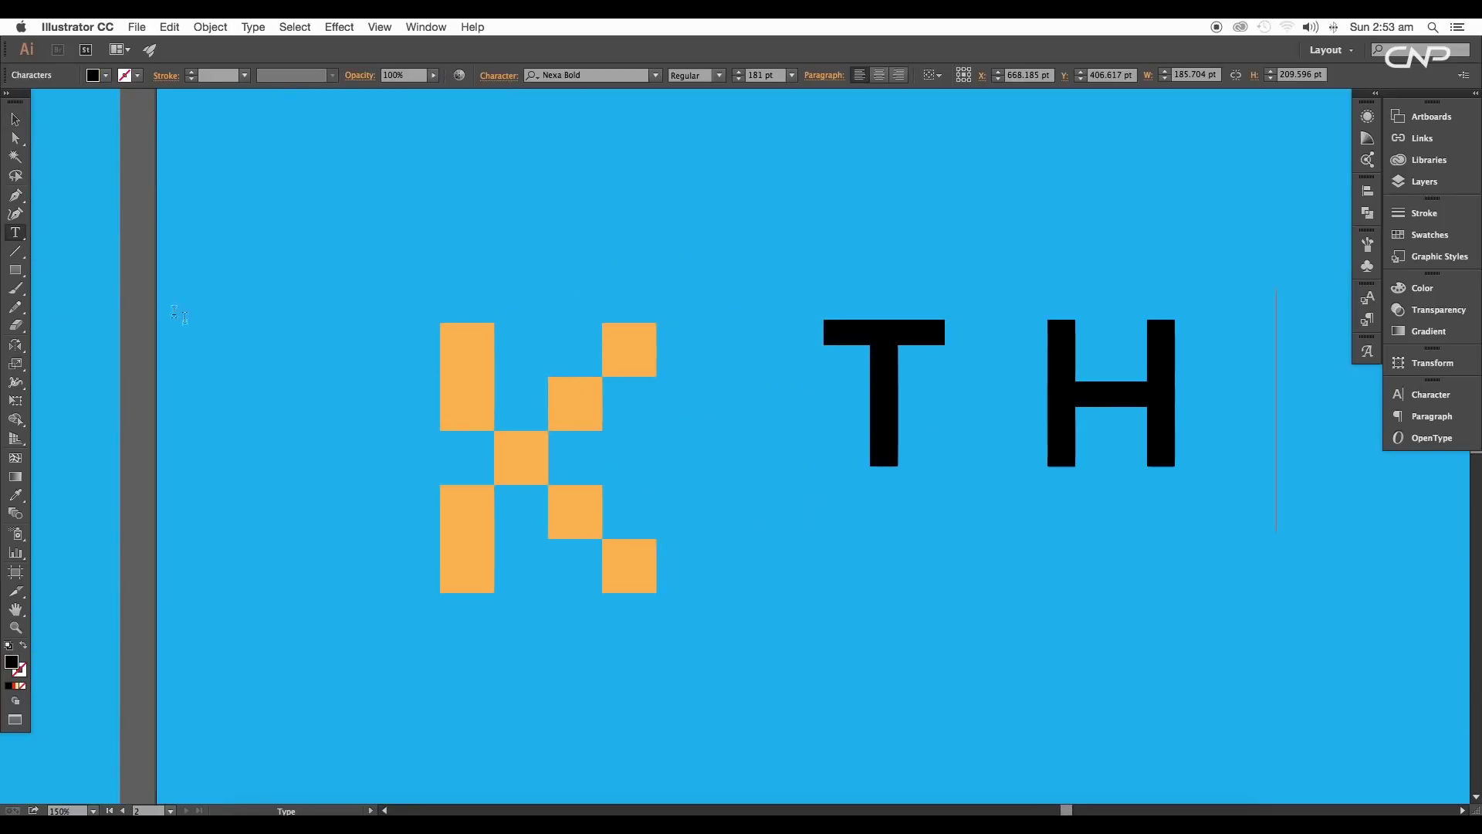
left_click(15, 123)
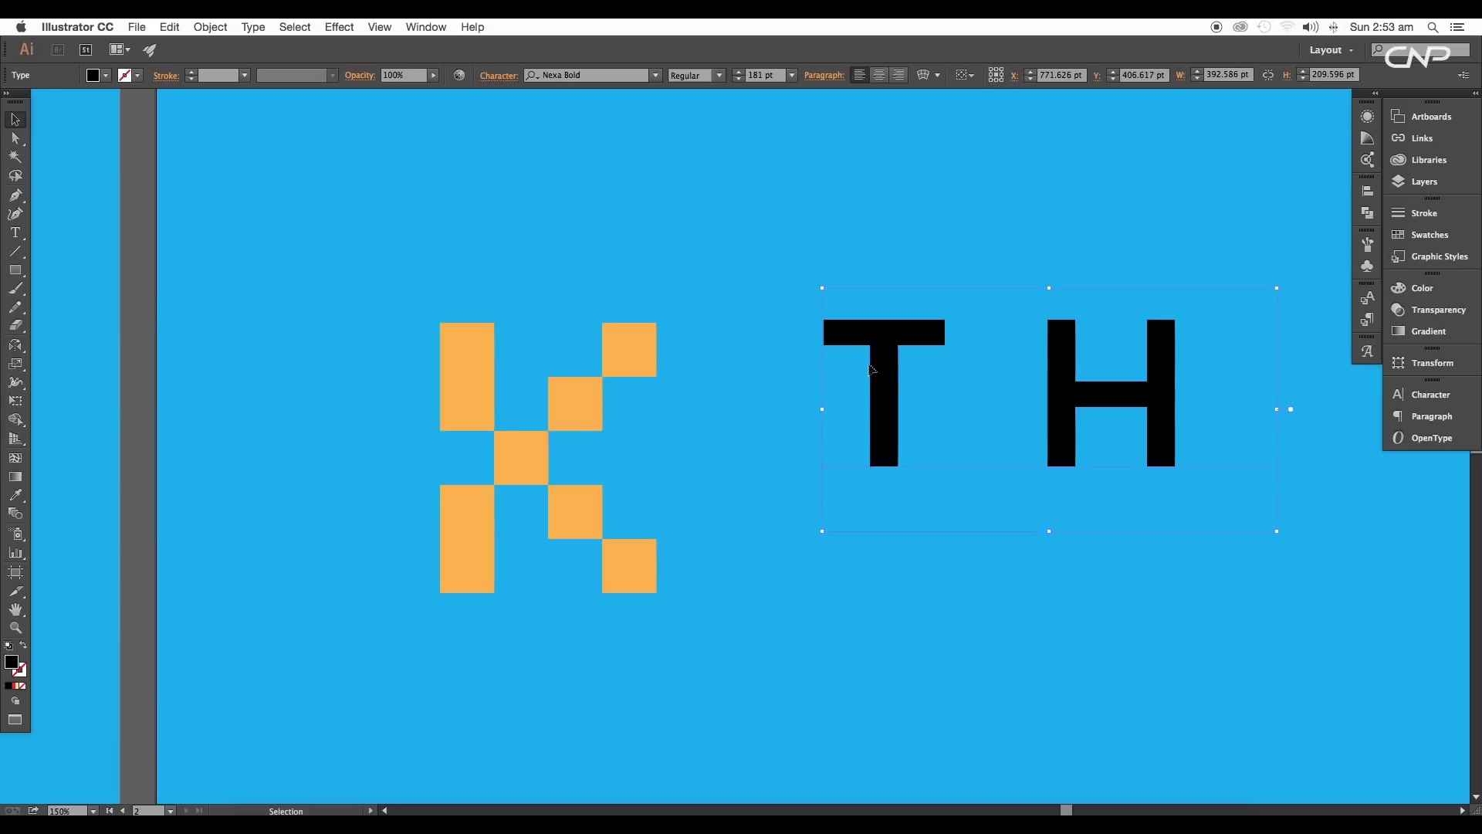
left_click_drag(870, 370, 814, 429)
Step: Convert the TH text into outline shapes
left_click(222, 34)
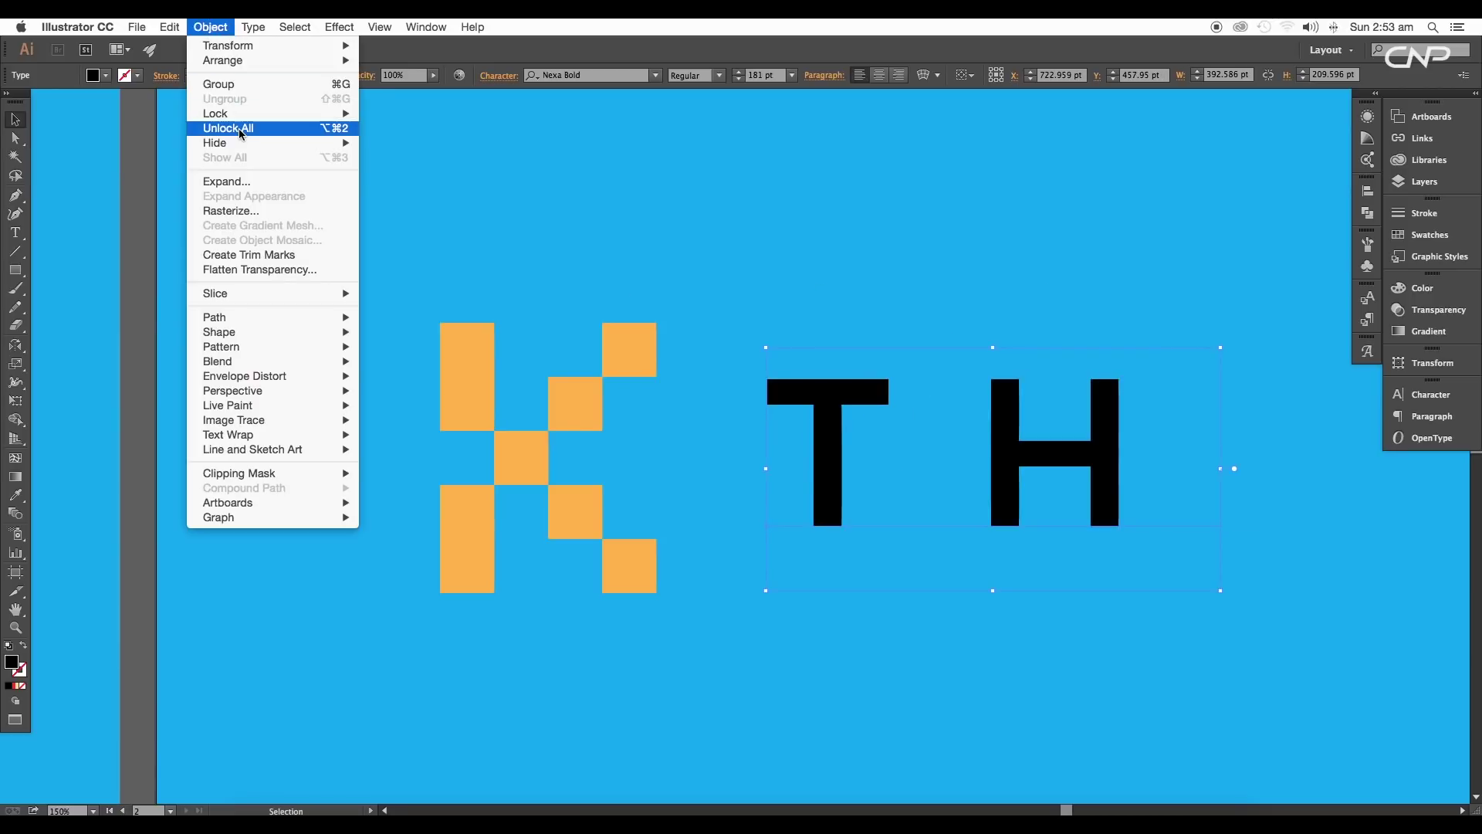
left_click(238, 183)
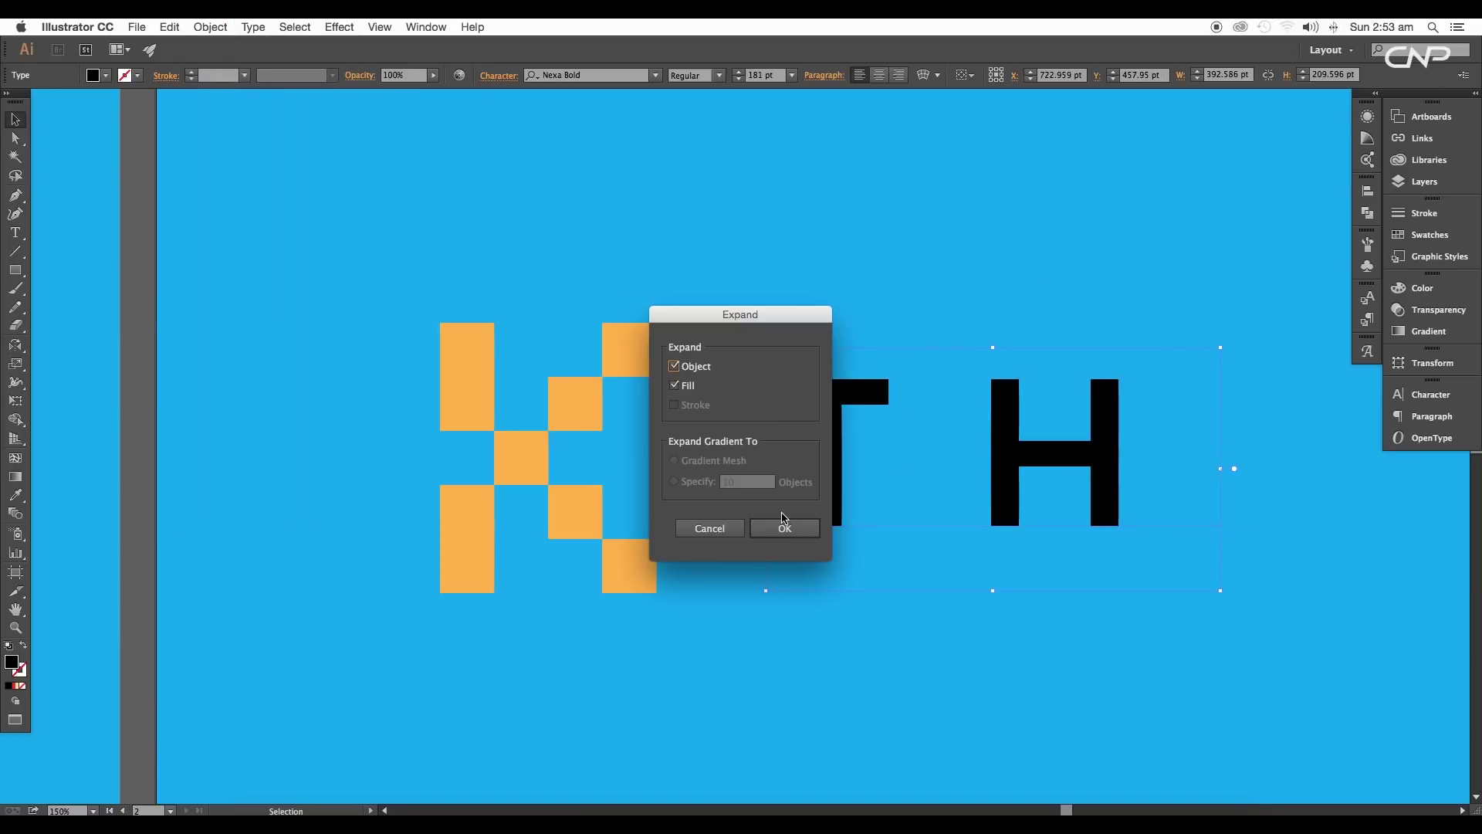
left_click(783, 527)
left_click(988, 309)
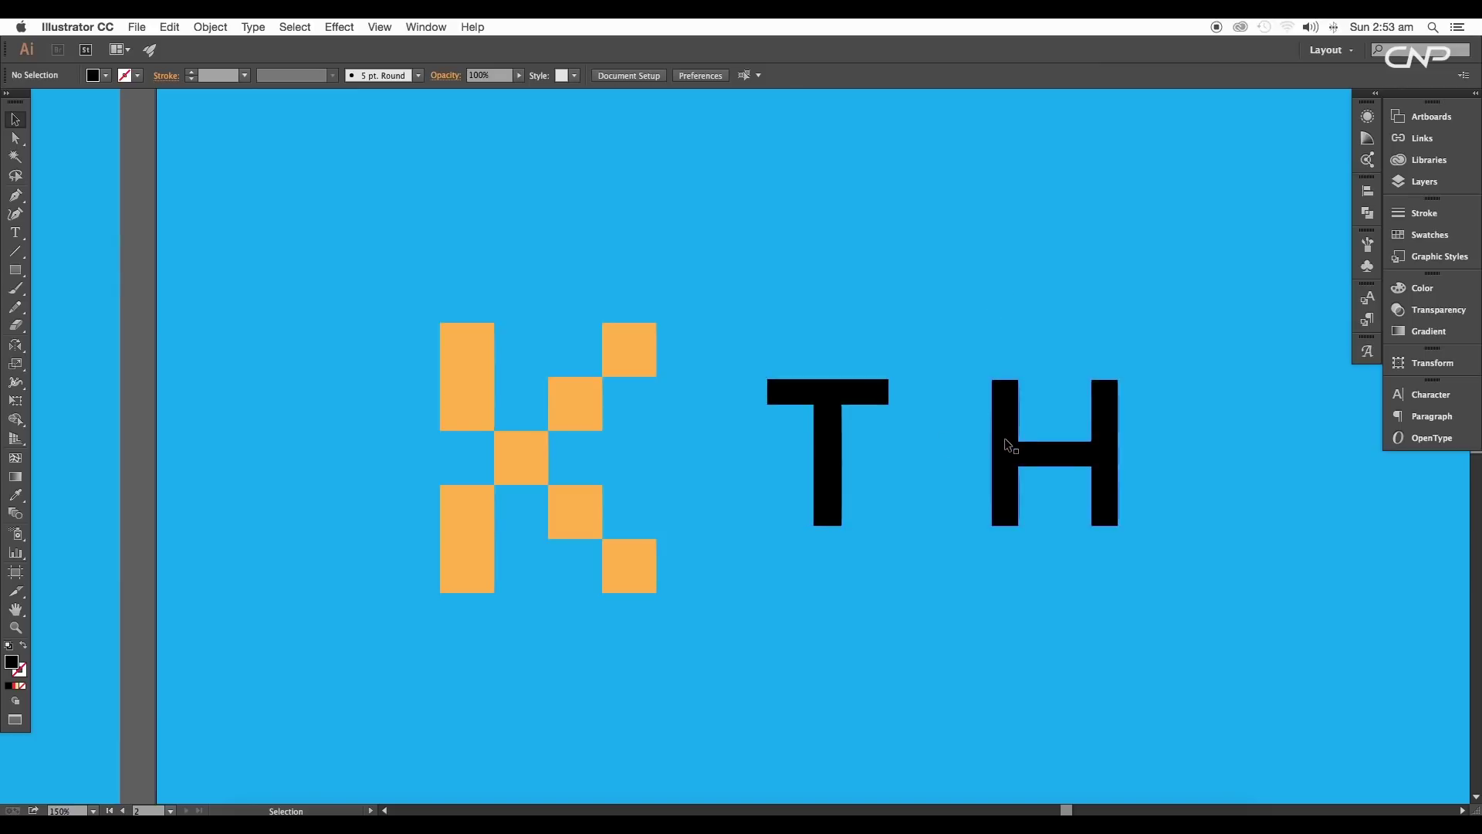
Step: Ungroup T and H, move the T right, and select both letters
left_click(1004, 440)
right_click(1006, 444)
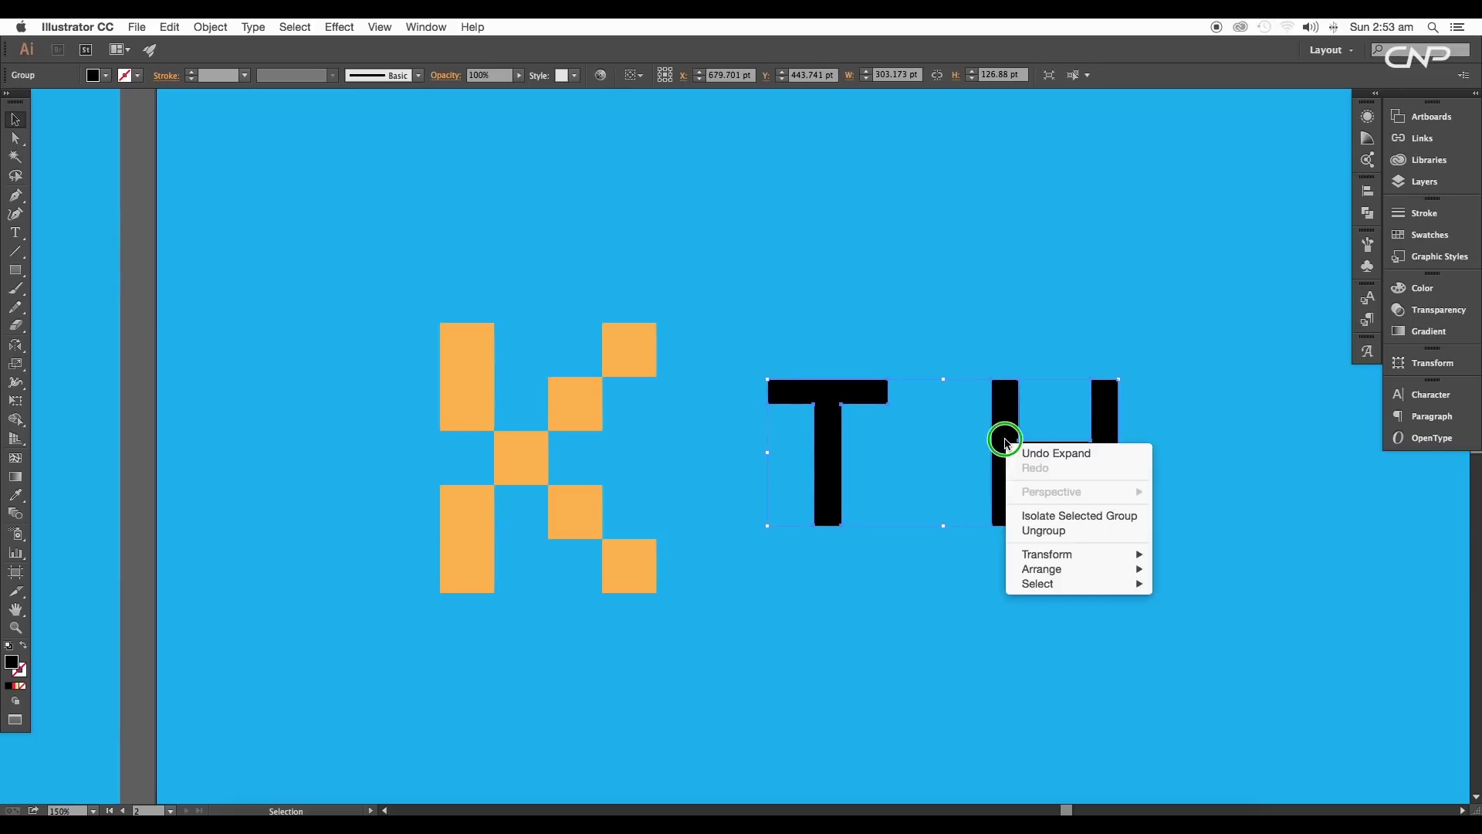
left_click(1042, 530)
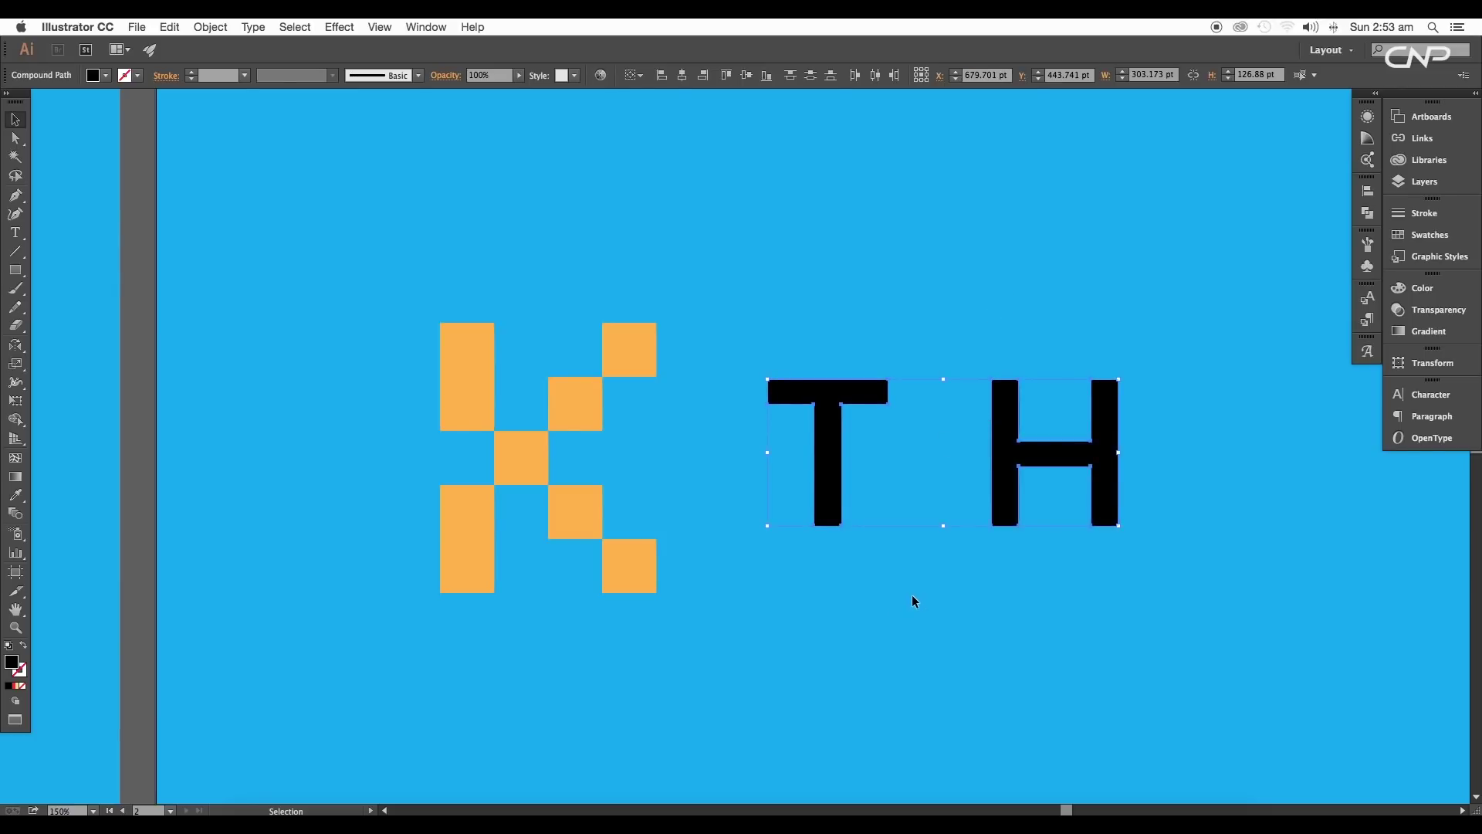
left_click(911, 594)
left_click_drag(819, 464, 904, 470)
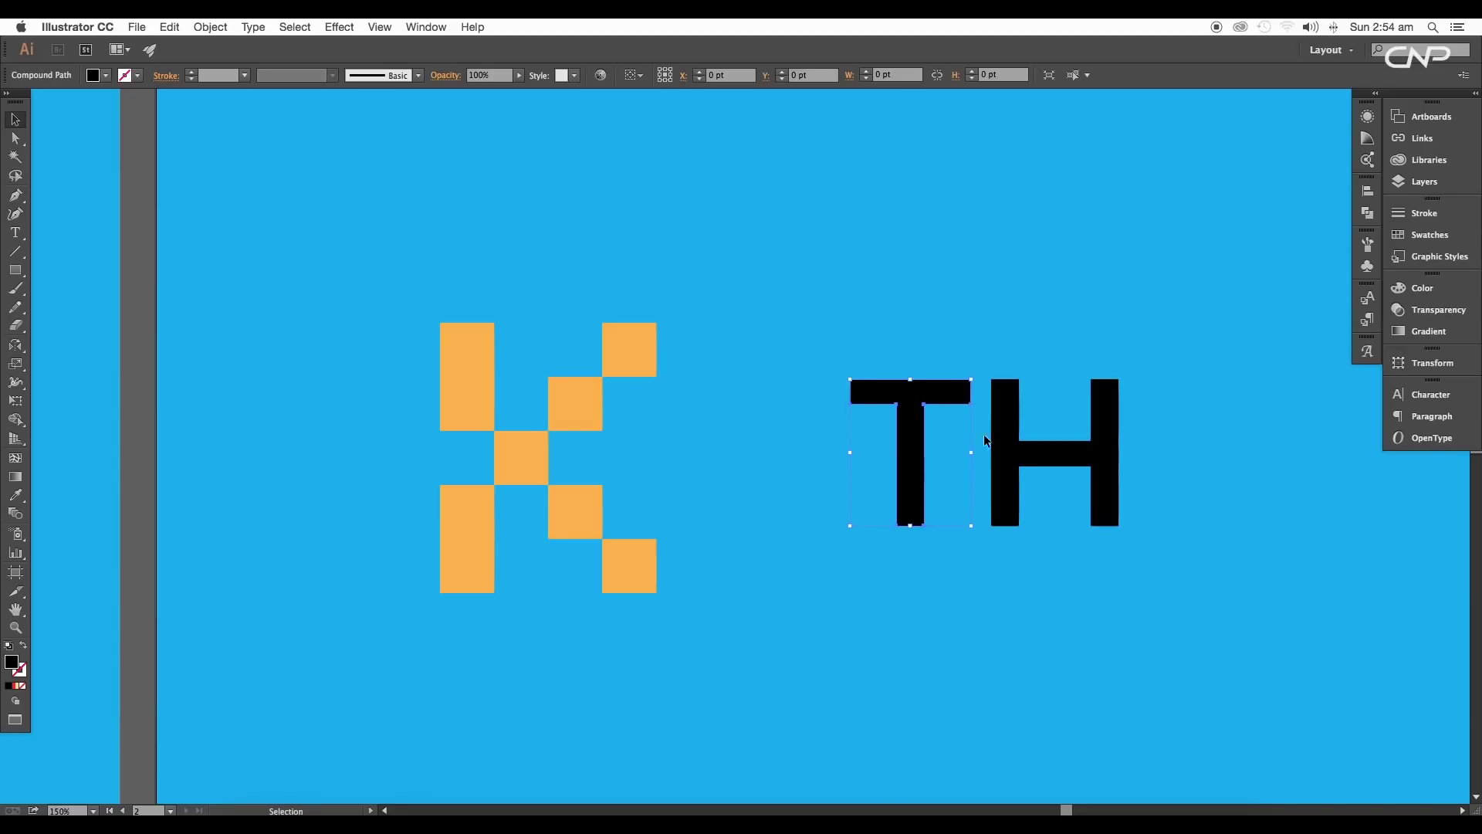
left_click(1007, 436, "shift")
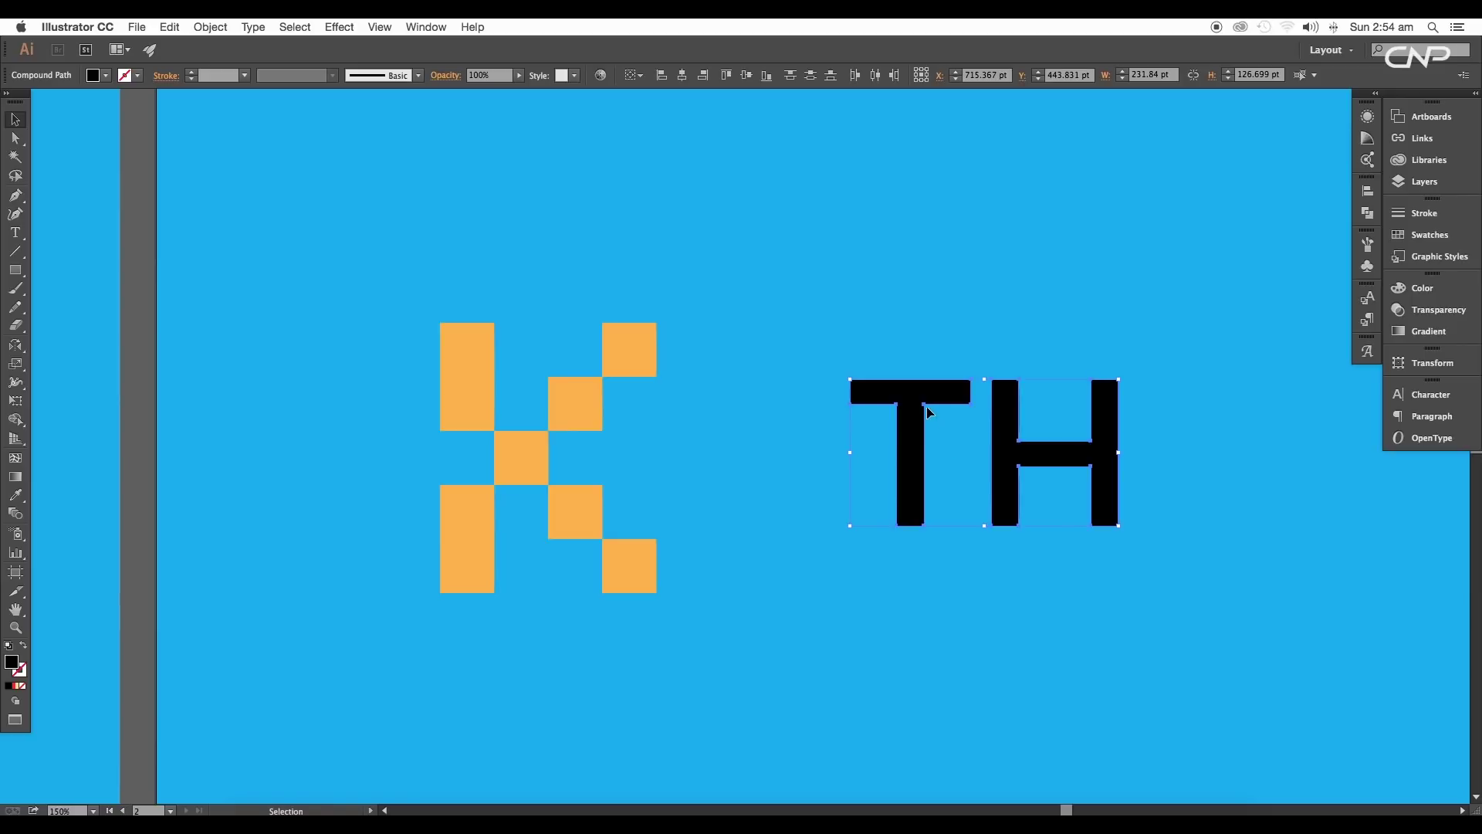
Step: Move the T and H up beside the K and enlarge them to match
left_click_drag(929, 411, 745, 355)
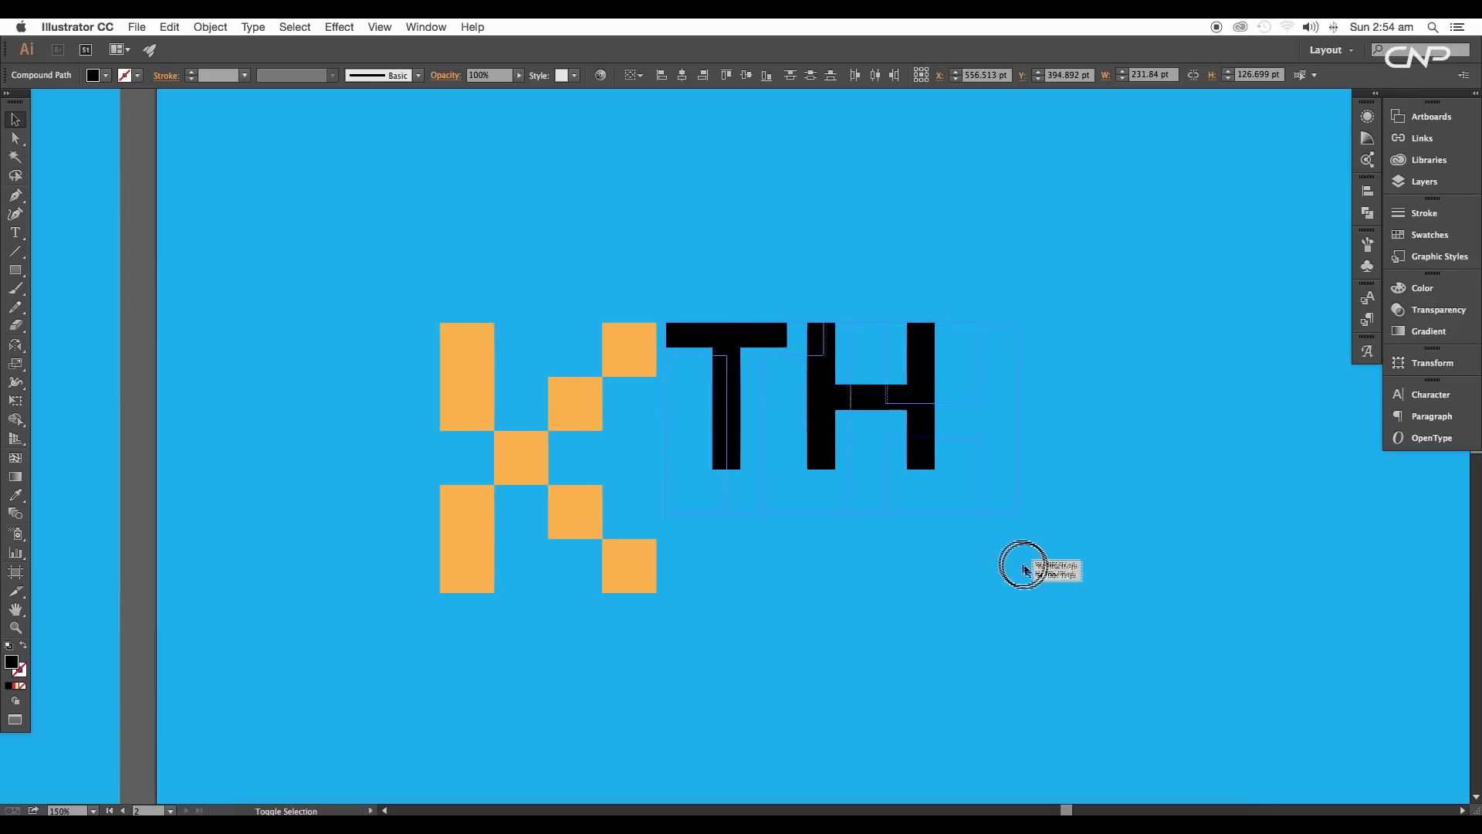
left_click_drag(1024, 570, 1162, 652)
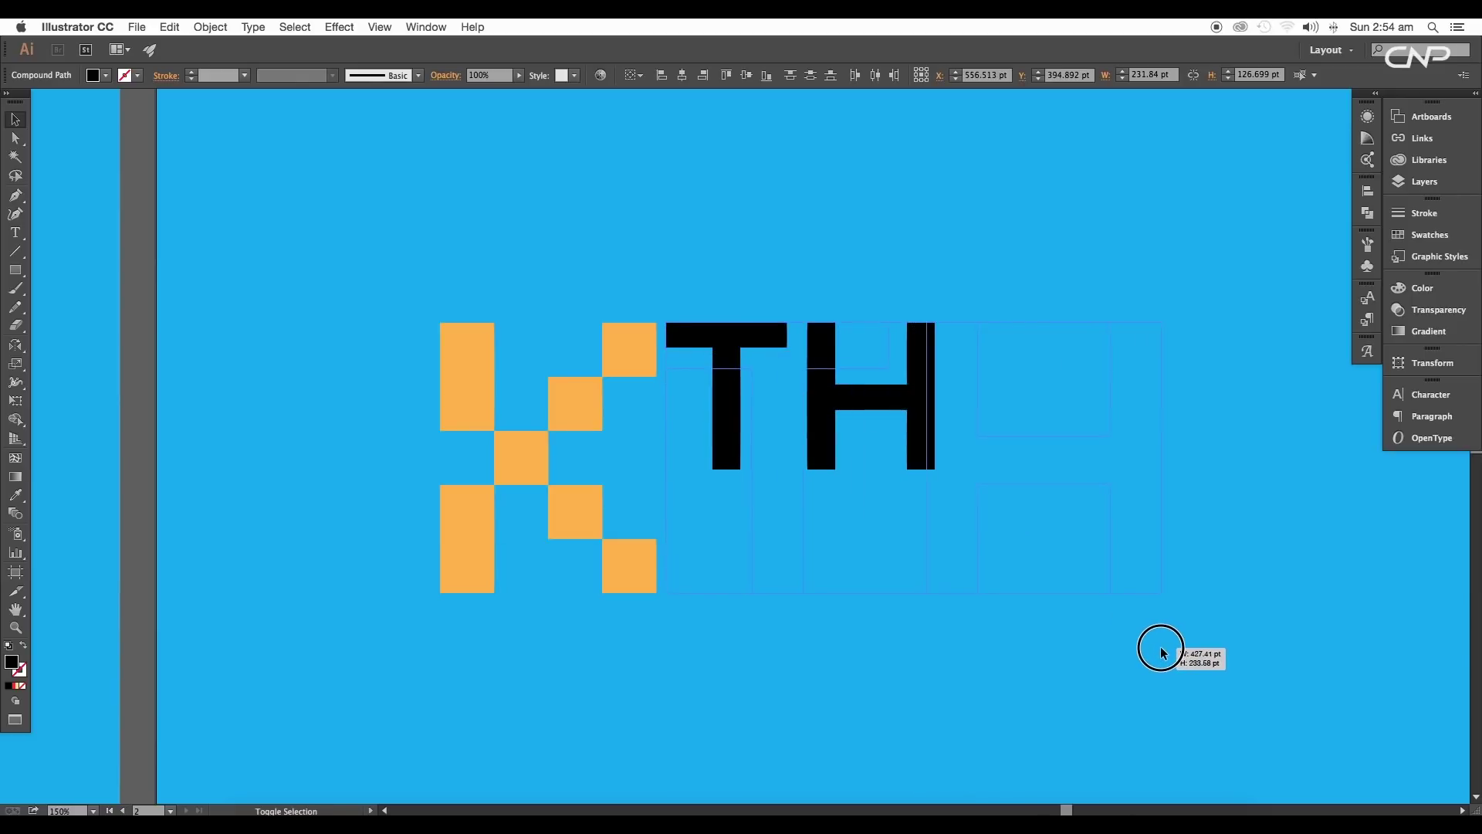
left_click(874, 687)
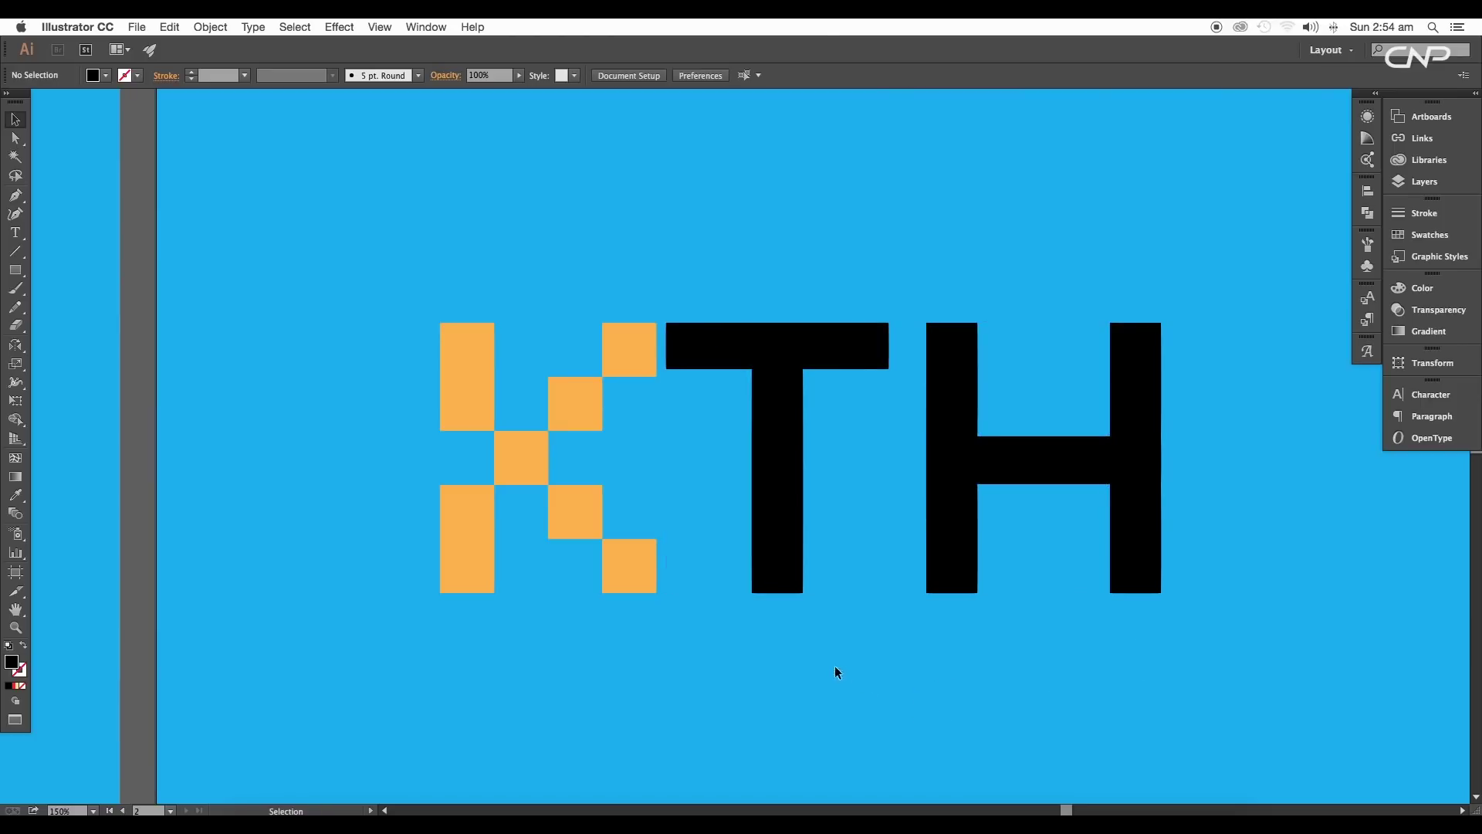
Step: Give the T a 7 pt outline stroke and shrink it slightly
left_click(758, 392)
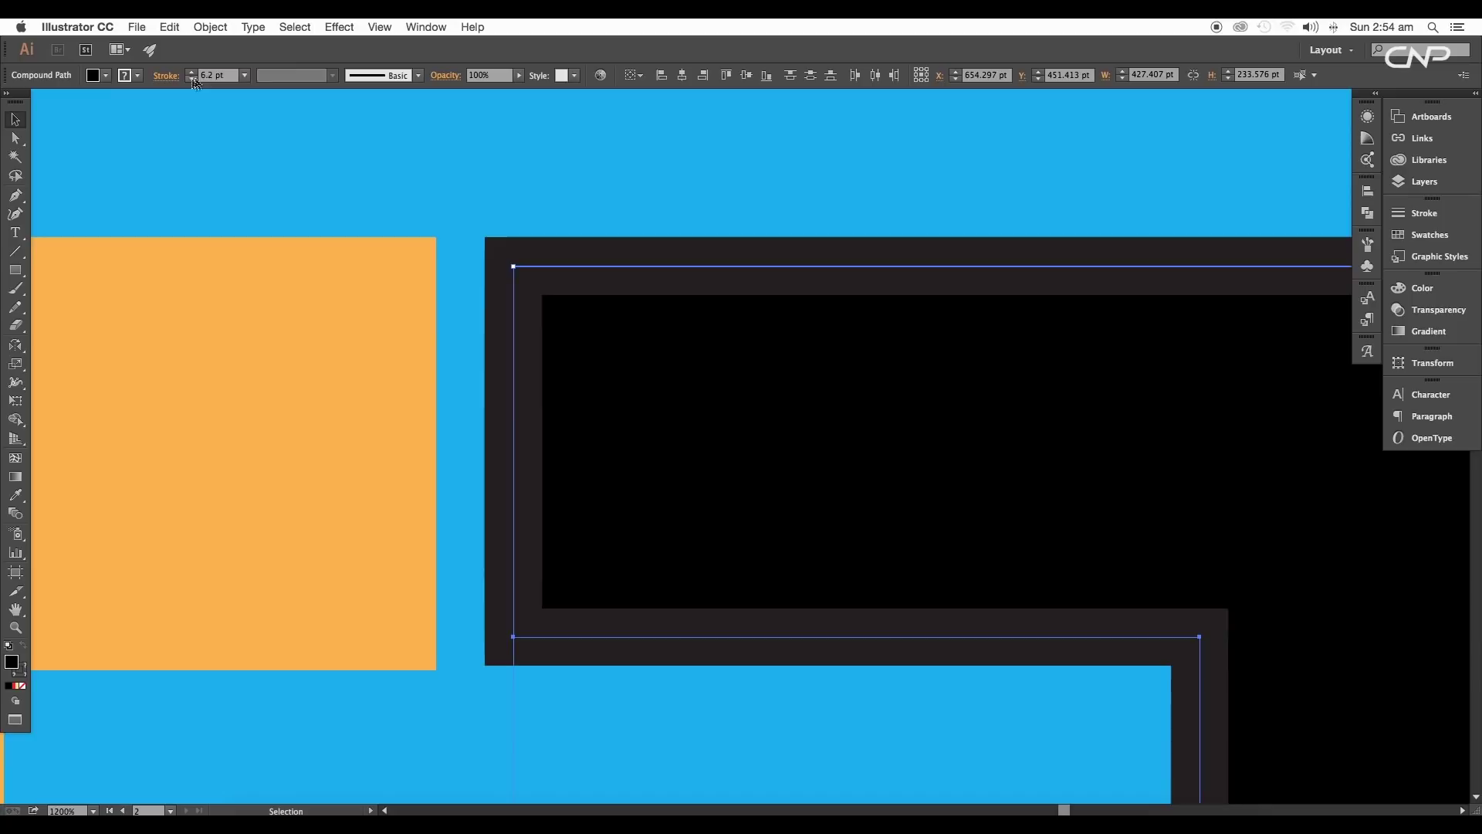
left_click(189, 78)
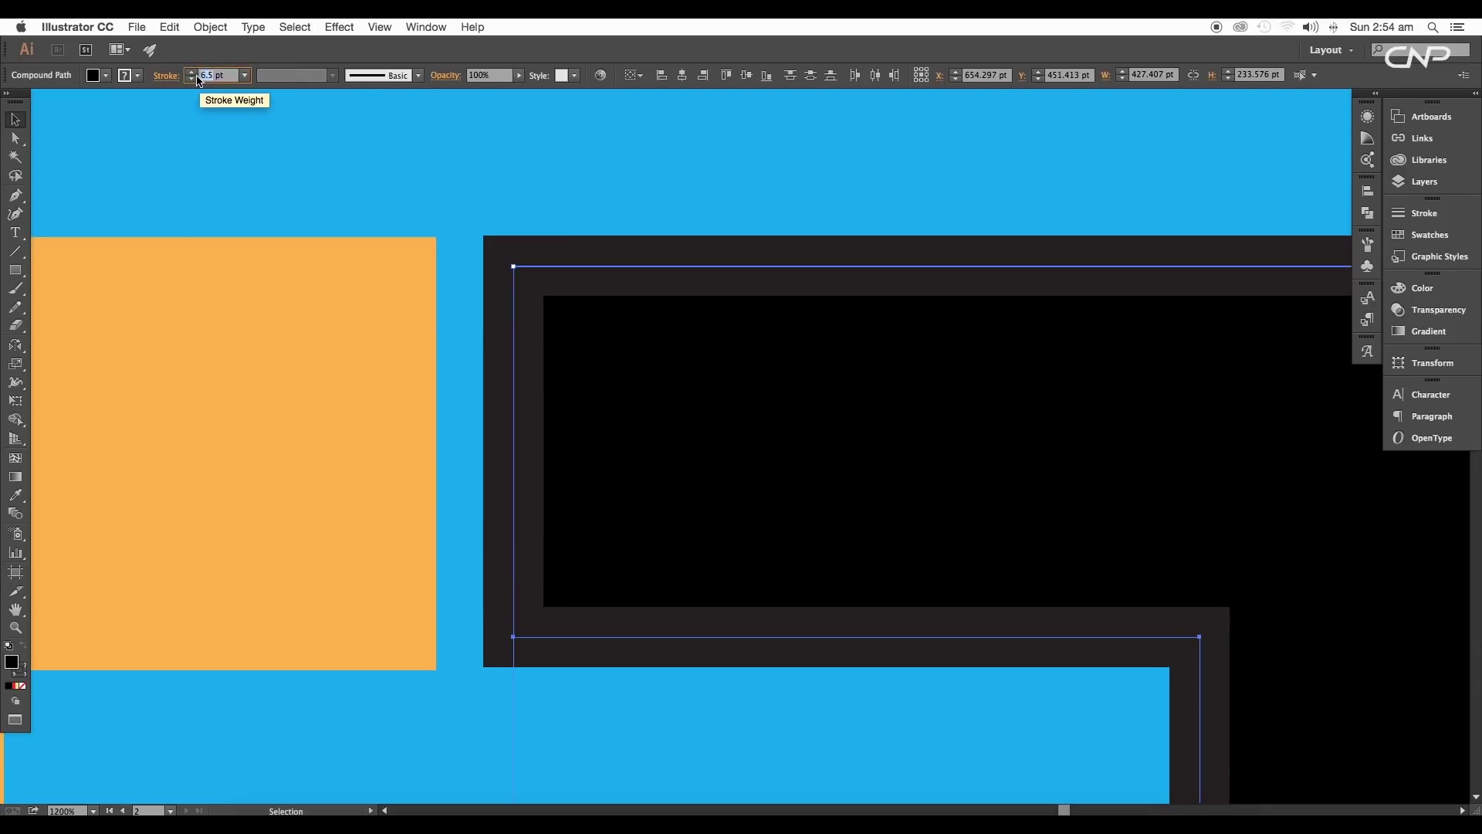
left_click(188, 77)
key("ctrl+minus")
key("ctrl+minus")
key("ctrl+minus")
left_click_drag(599, 711, 617, 711)
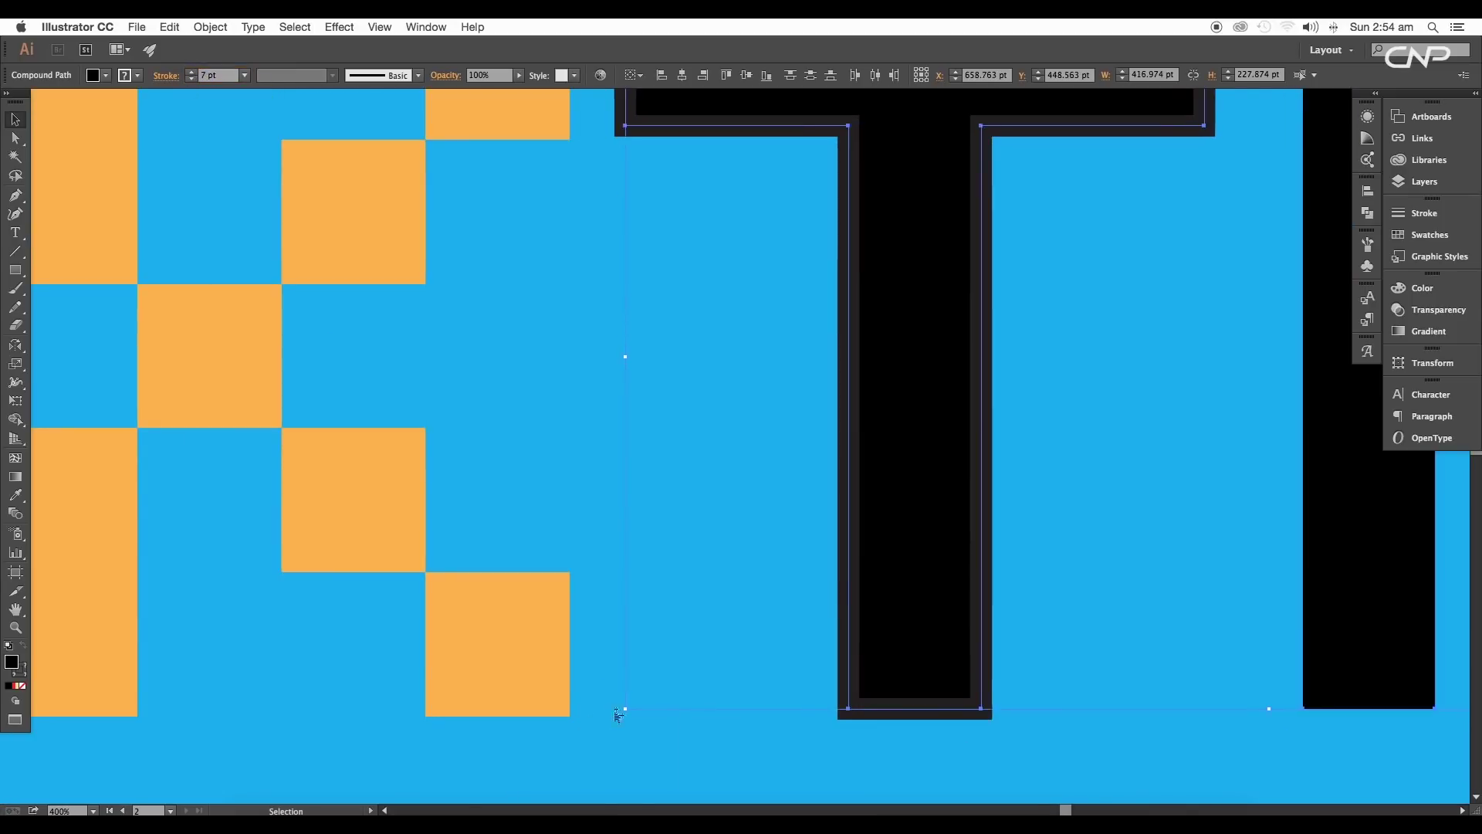
key("ctrl+plus")
key("ctrl+plus")
key("ctrl+plus")
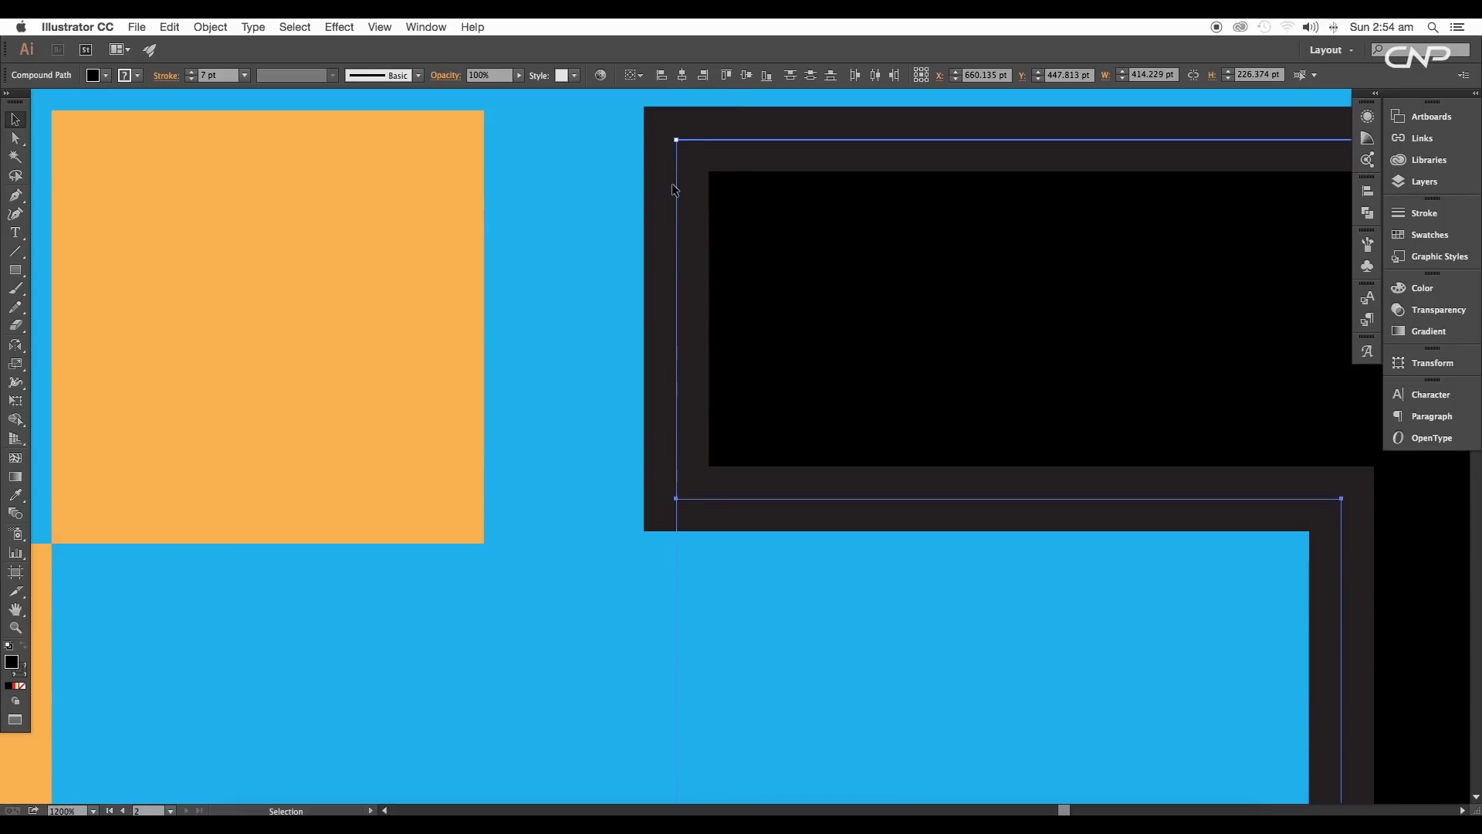
key("ctrl+minus")
key("ctrl+minus")
key("ctrl+minus")
key("ctrl+minus")
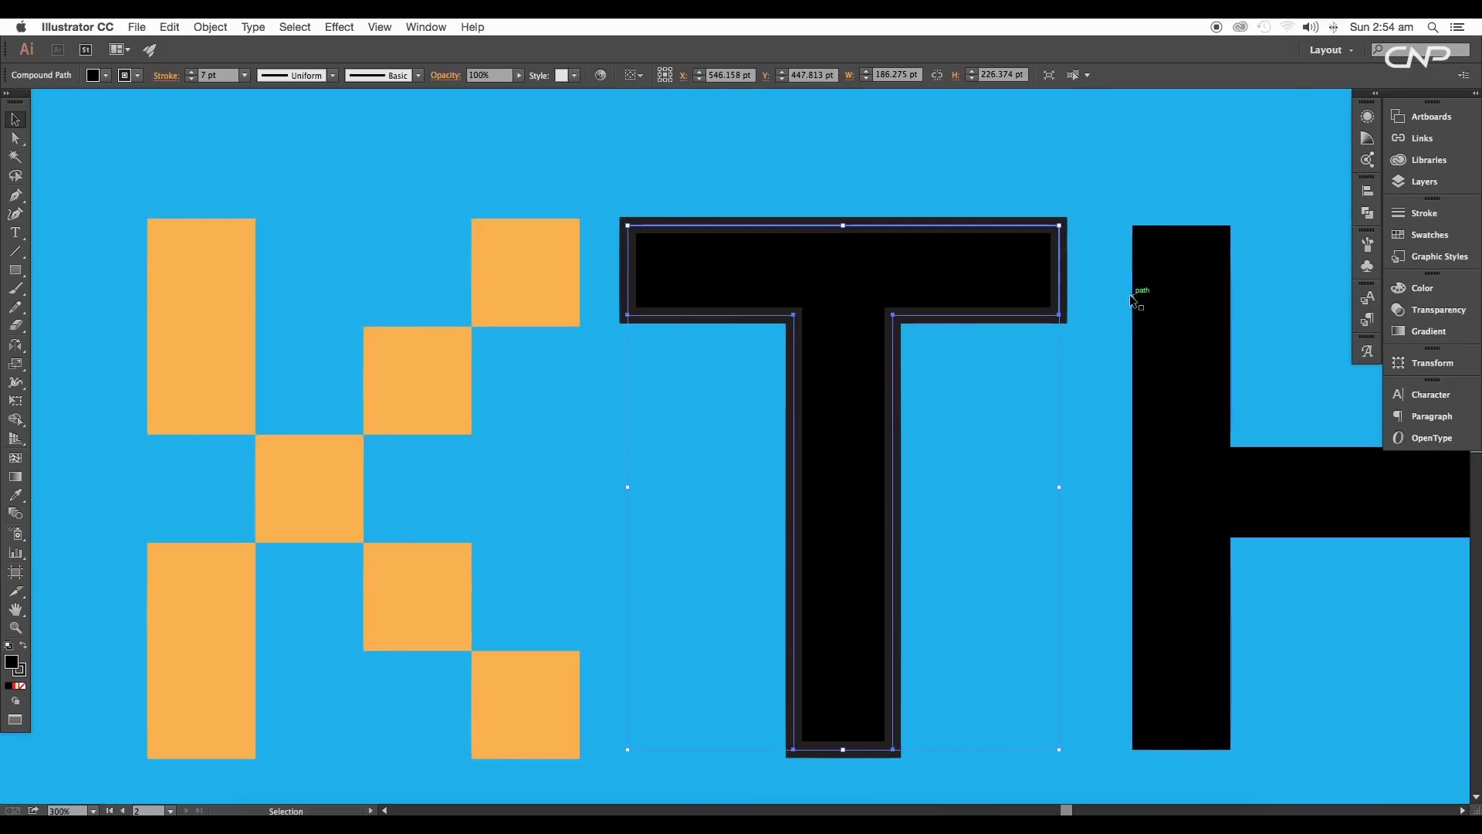
Step: Copy the T's 7 pt outline onto the H with the Eyedropper
left_click(1133, 299)
scroll(1154, 308, "right", 5)
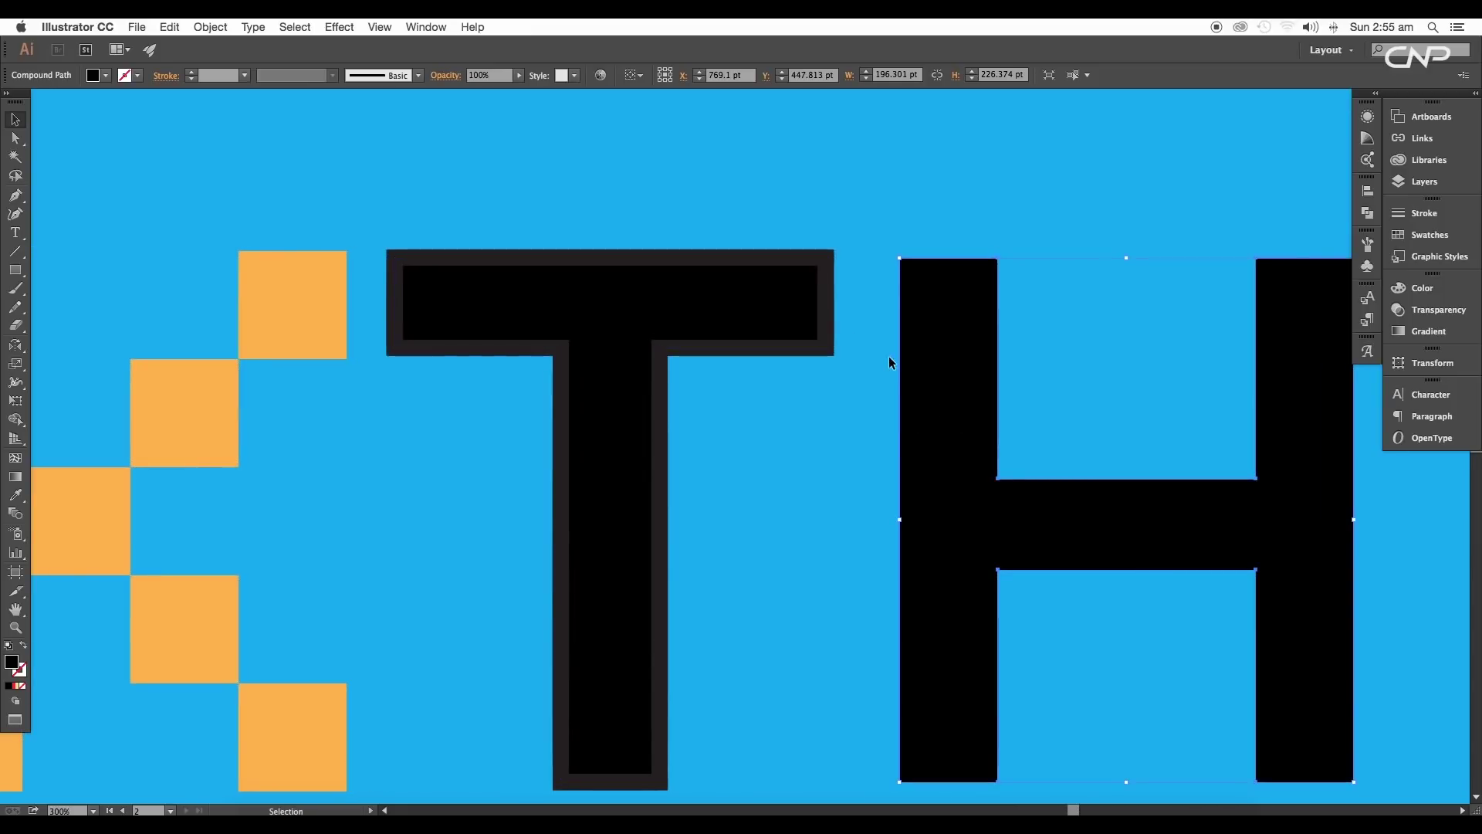
key("i")
left_click(782, 311)
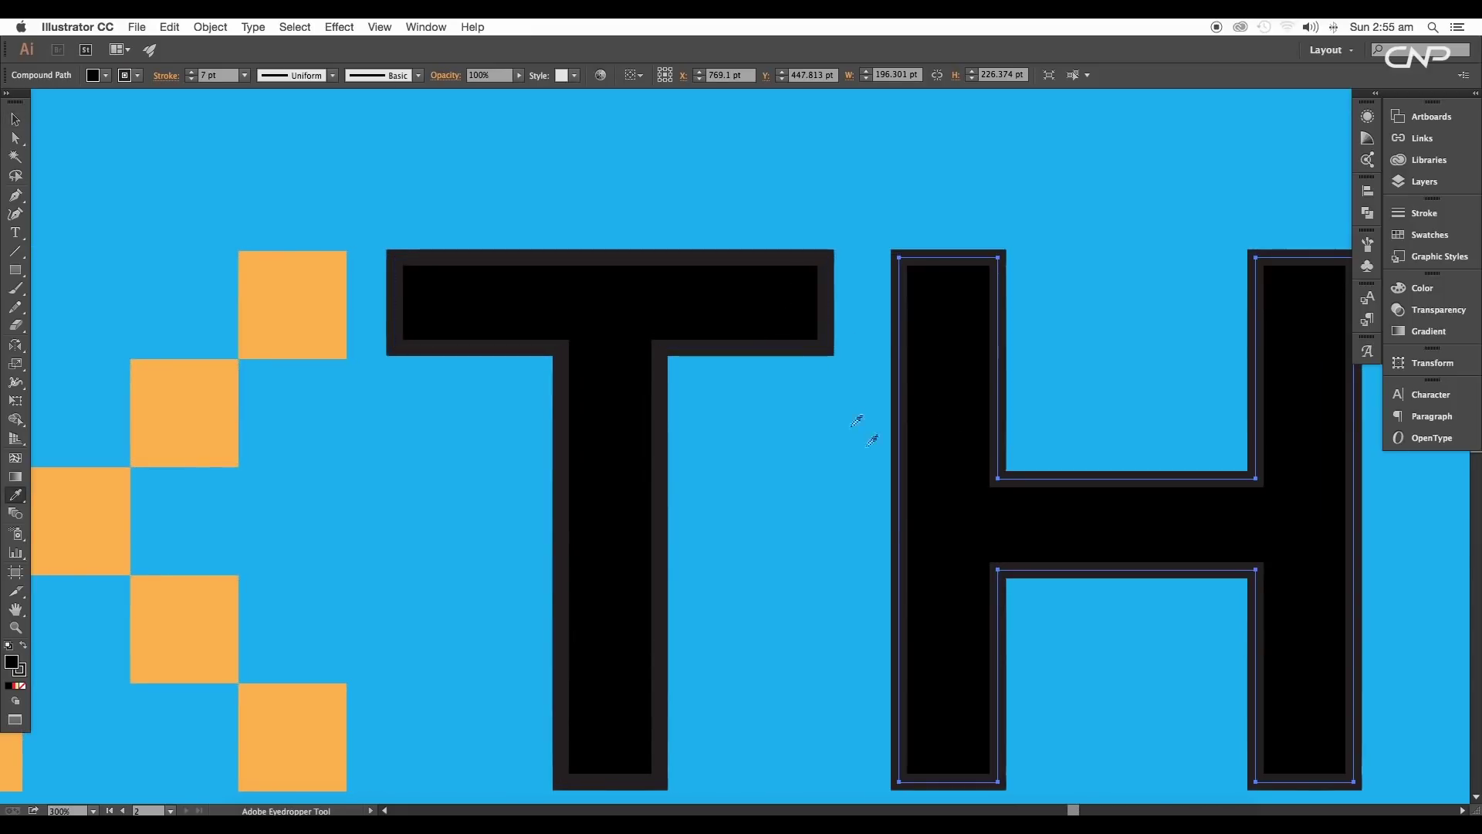
scroll(876, 424, "down", 3)
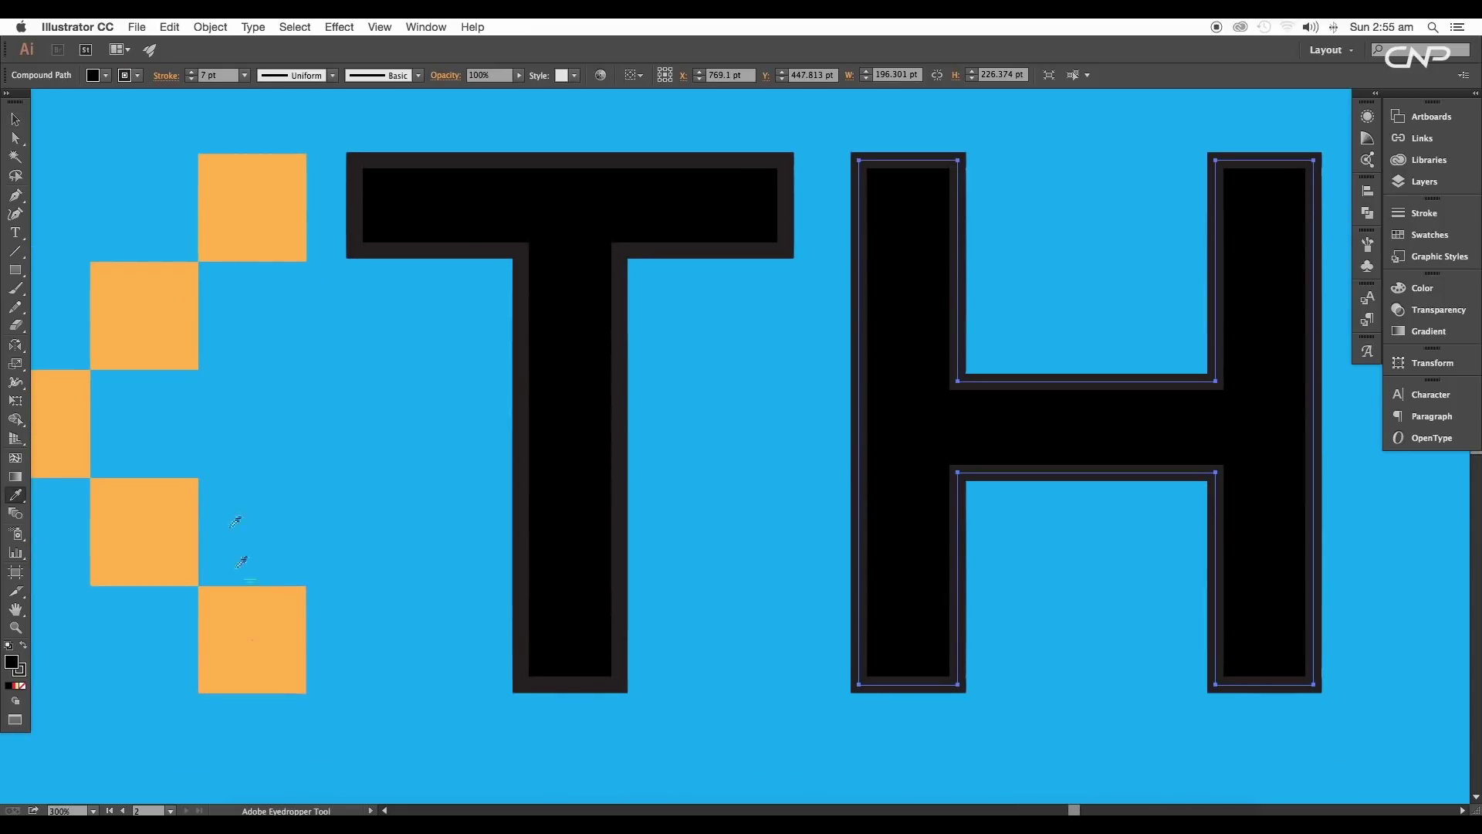
scroll(241, 561, "left", 5)
key("v")
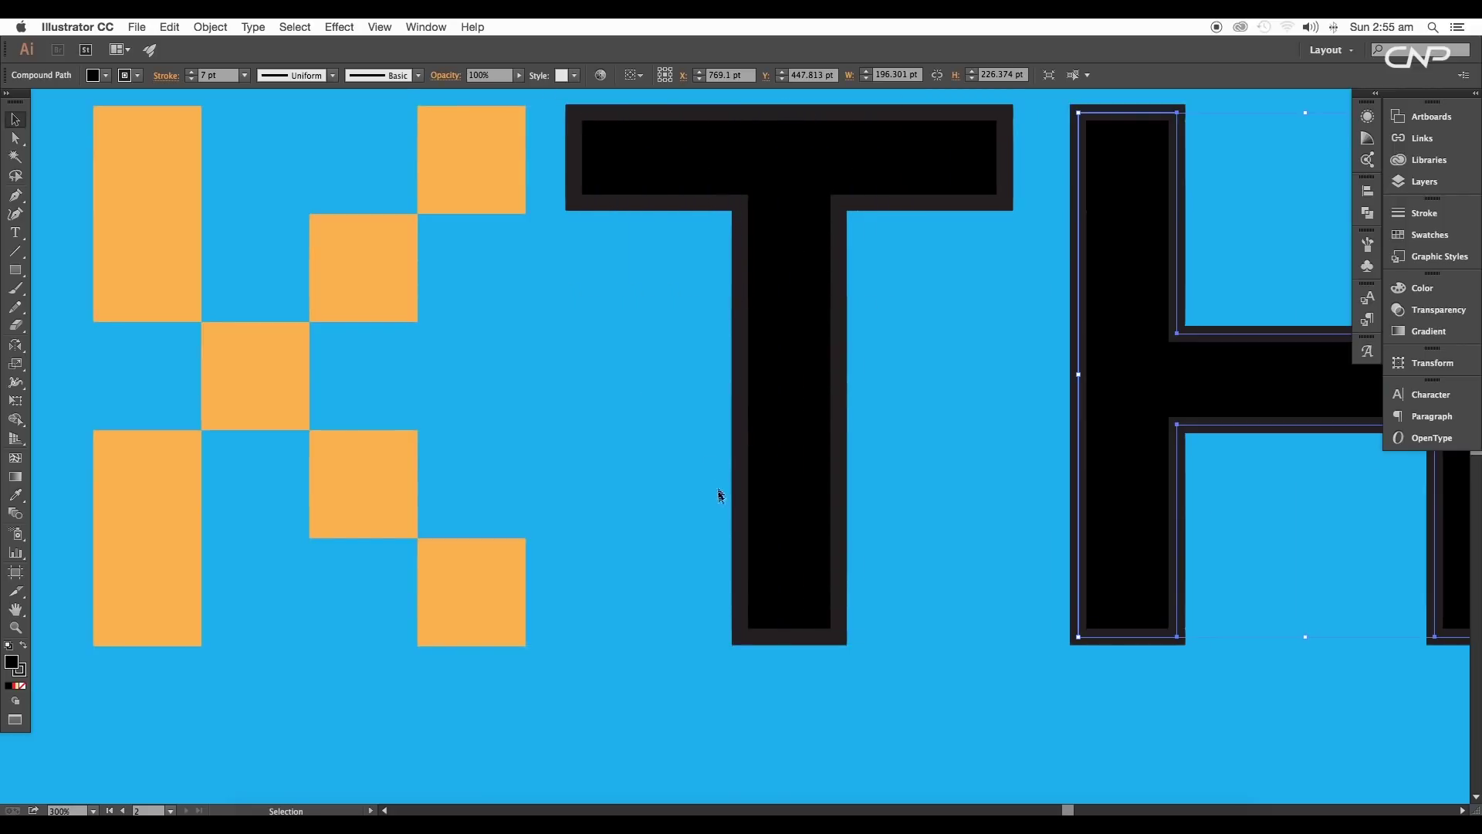
Step: Turn on rulers and pull a horizontal guide onto the letters' edge, then zoom out
key("a")
key("ctrl+r")
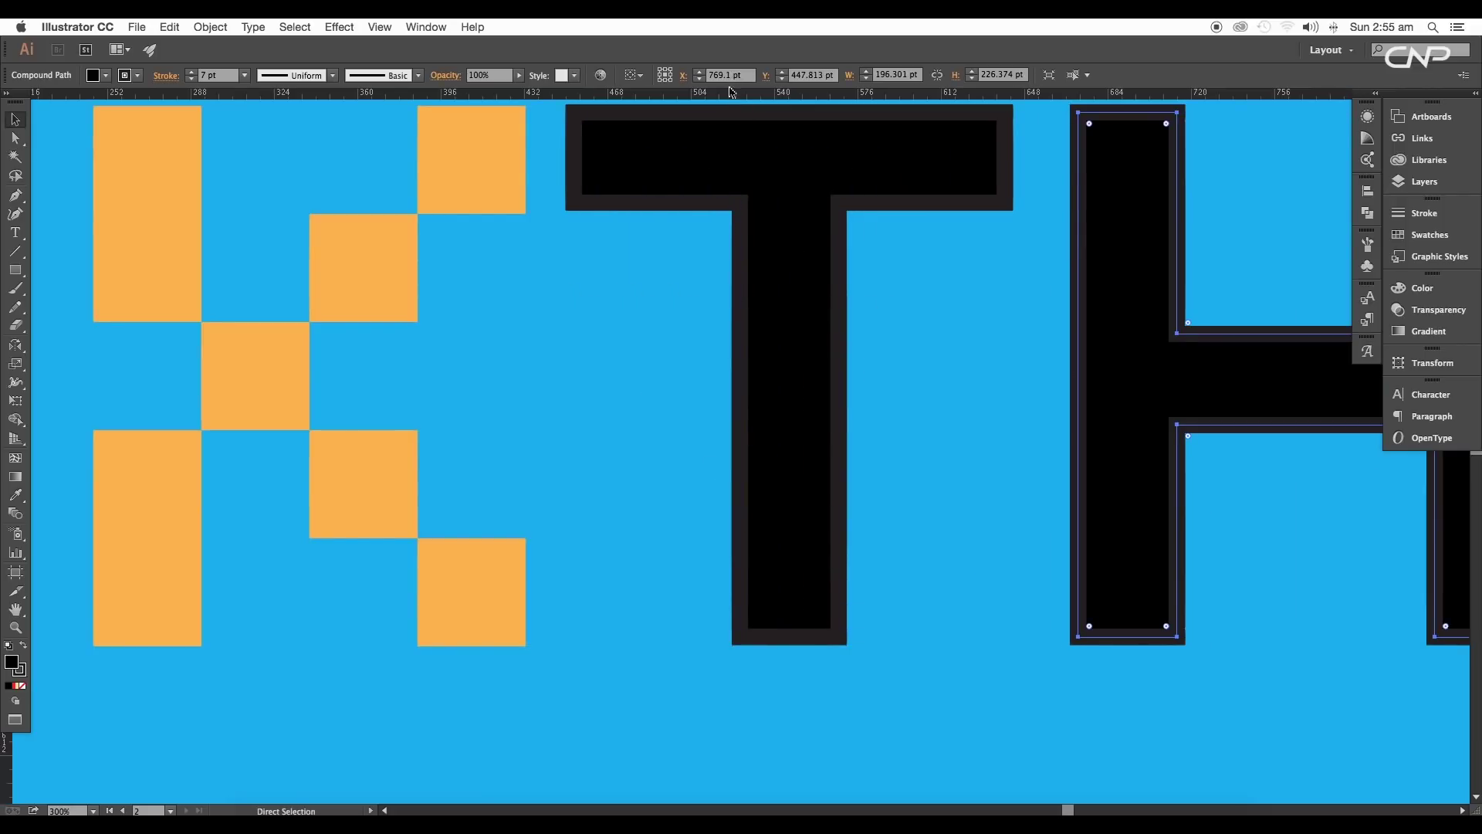
left_click_drag(545, 94, 532, 637)
scroll(992, 639, "right", 5)
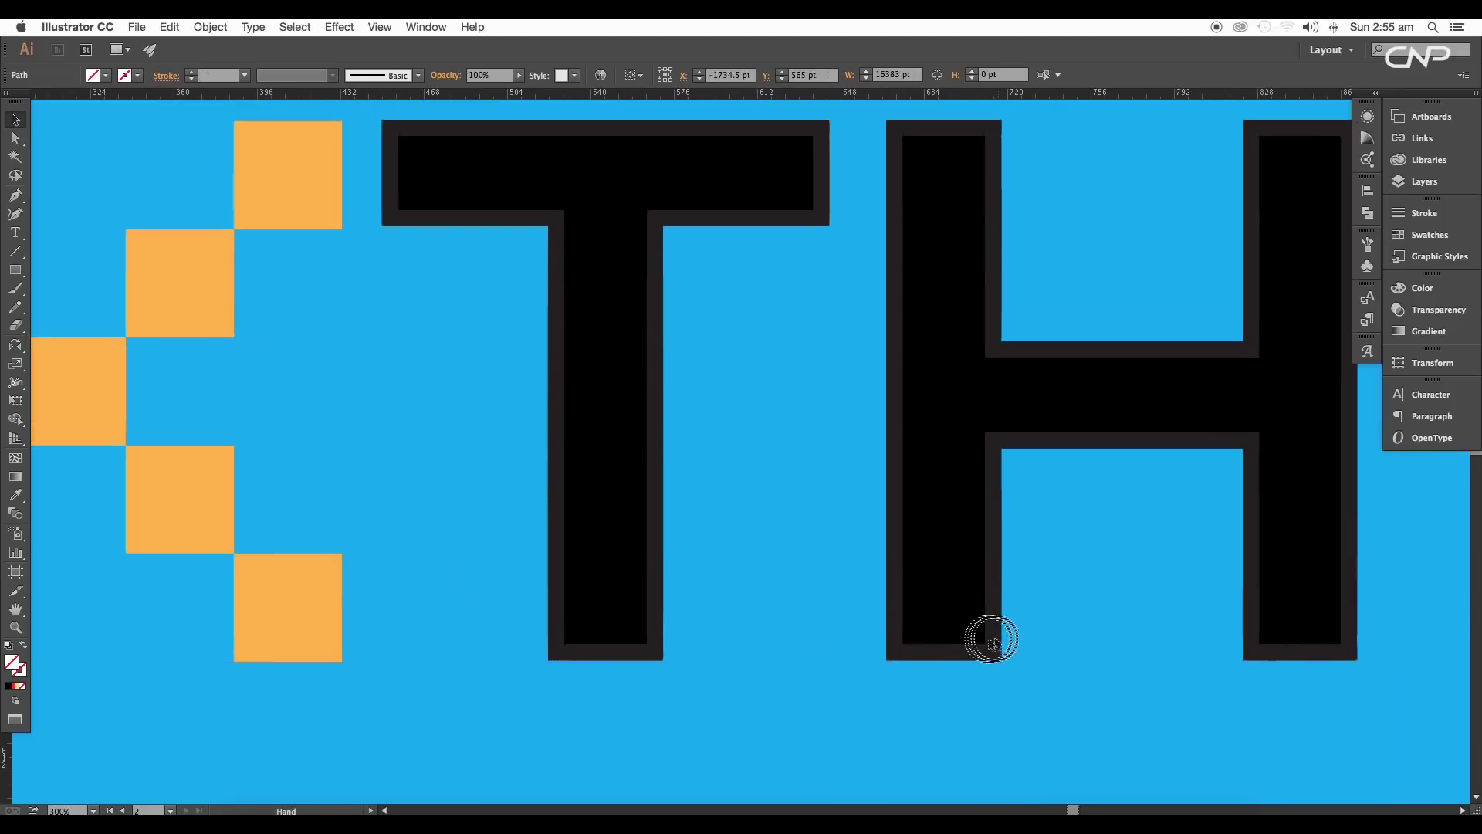
left_click(992, 639, "ctrl+alt")
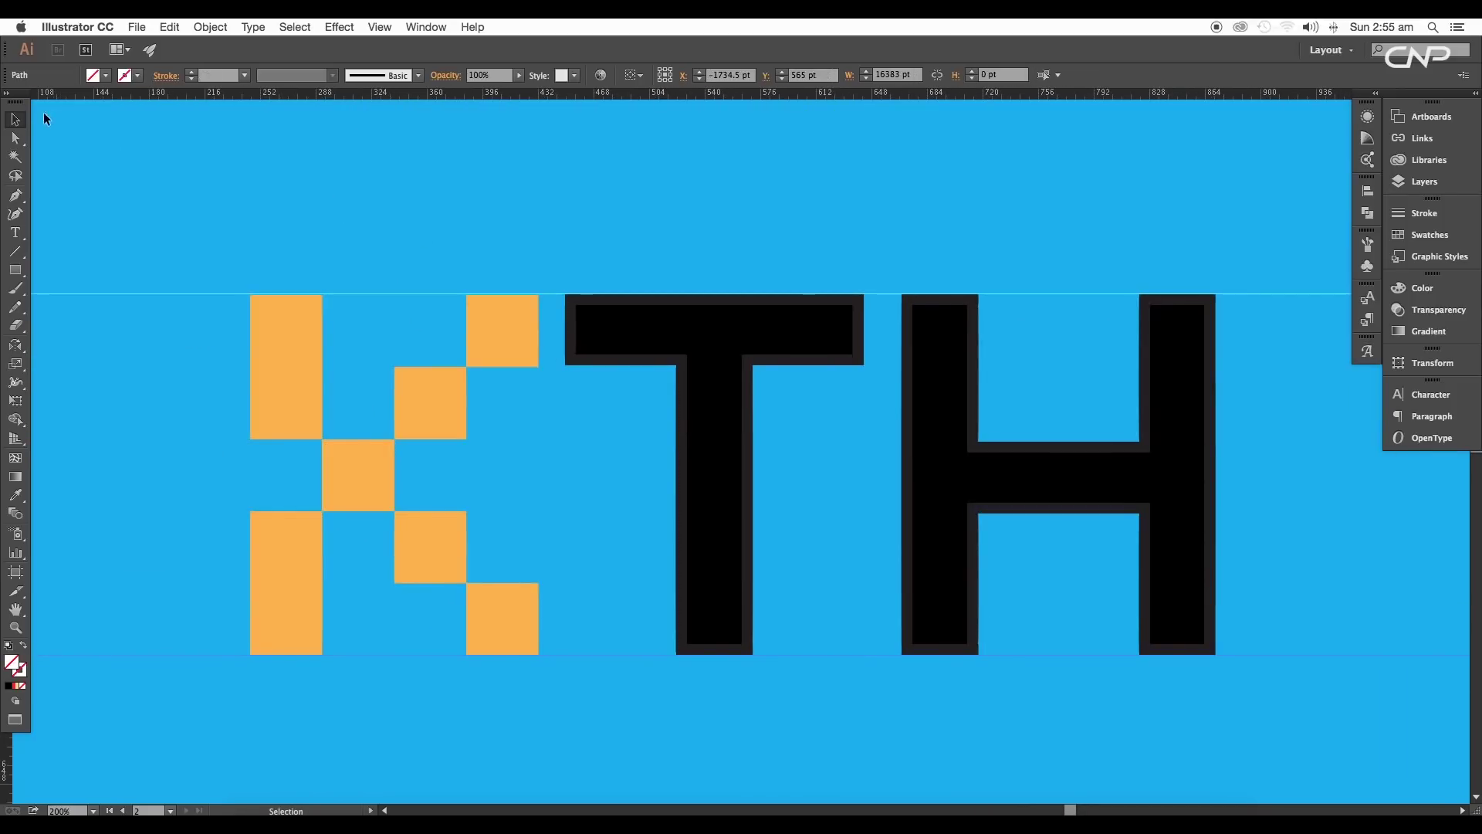
Step: Expand the fill and stroke of the T and H
mouse_move(583, 438)
left_mouse_down()
mouse_move(1039, 484)
mouse_move(1109, 455)
left_mouse_up()
left_click(210, 27)
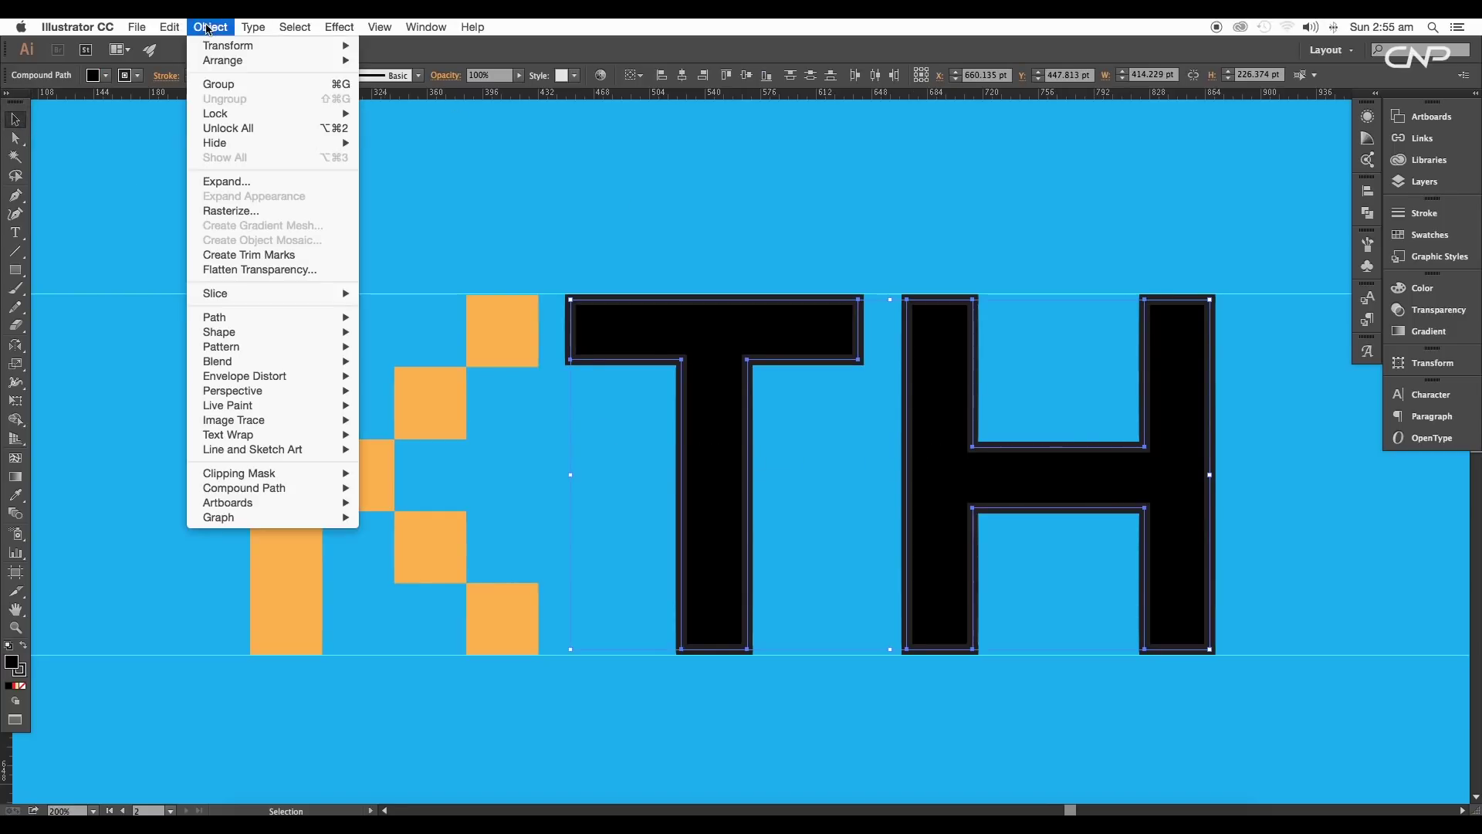
left_click(253, 183)
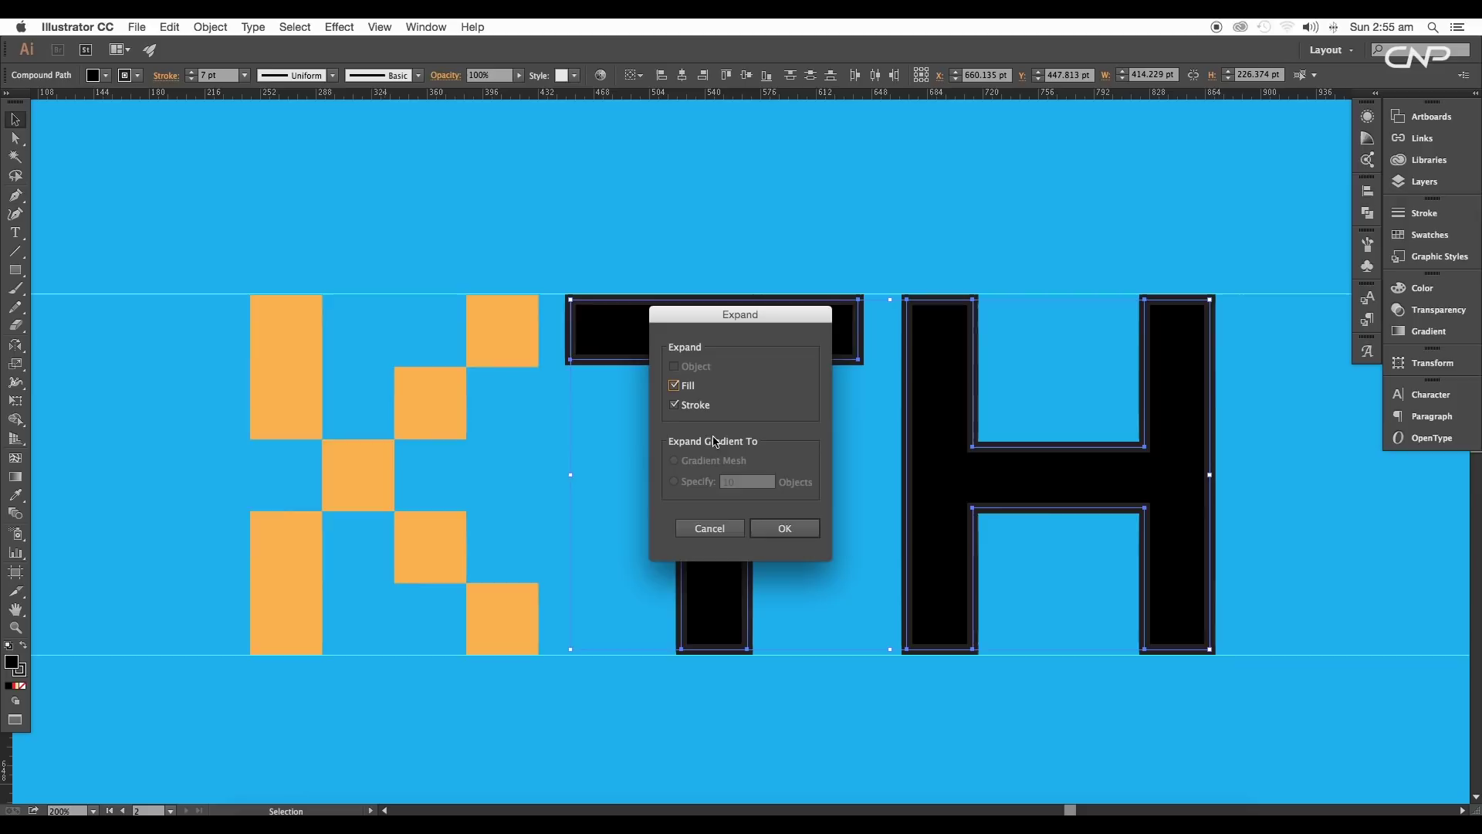
left_click(775, 526)
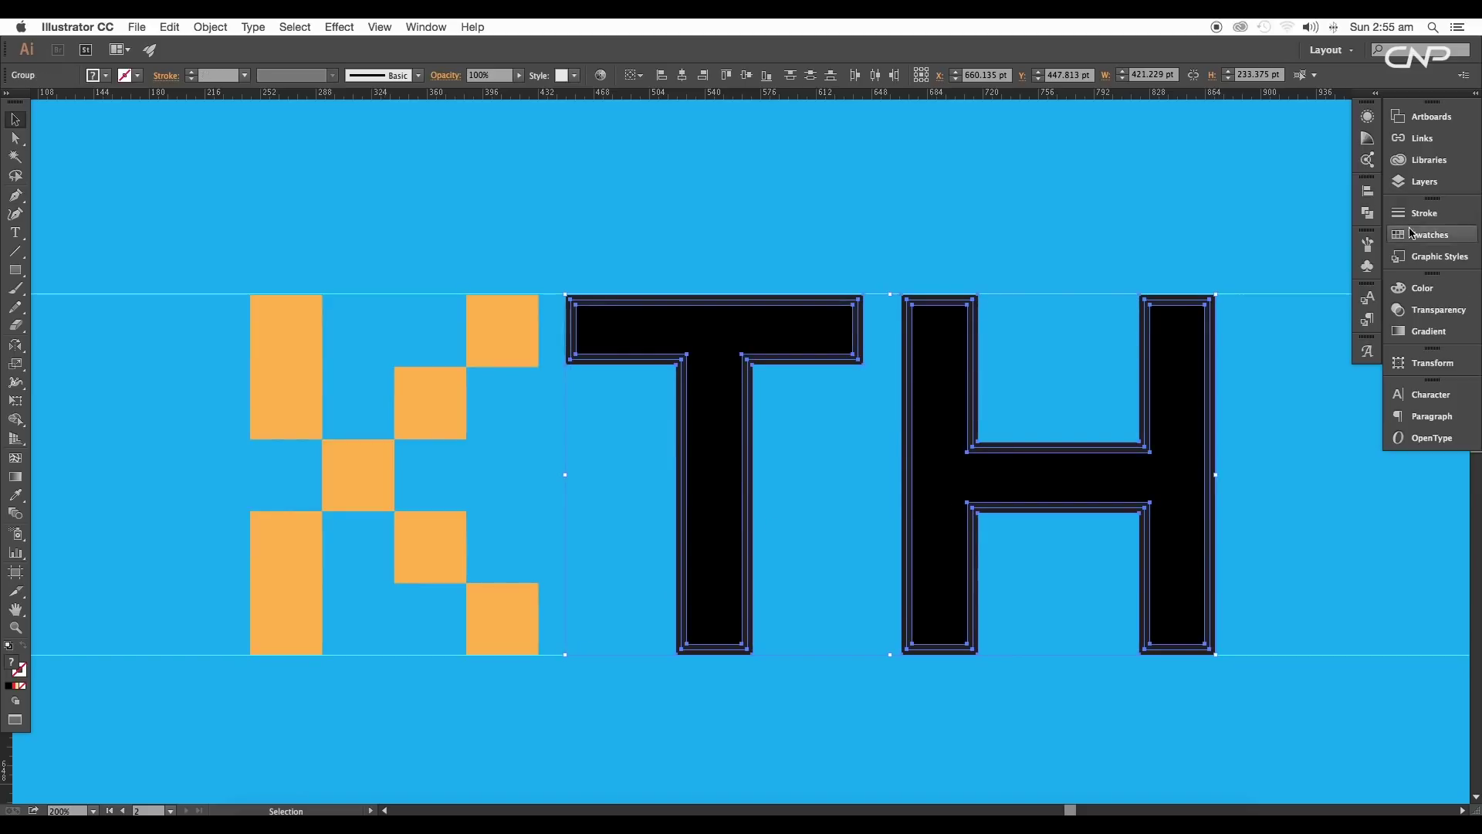
Step: Unite each letter's outline and fill into one shape with Pathfinder
left_click(1368, 214)
left_click(1178, 215)
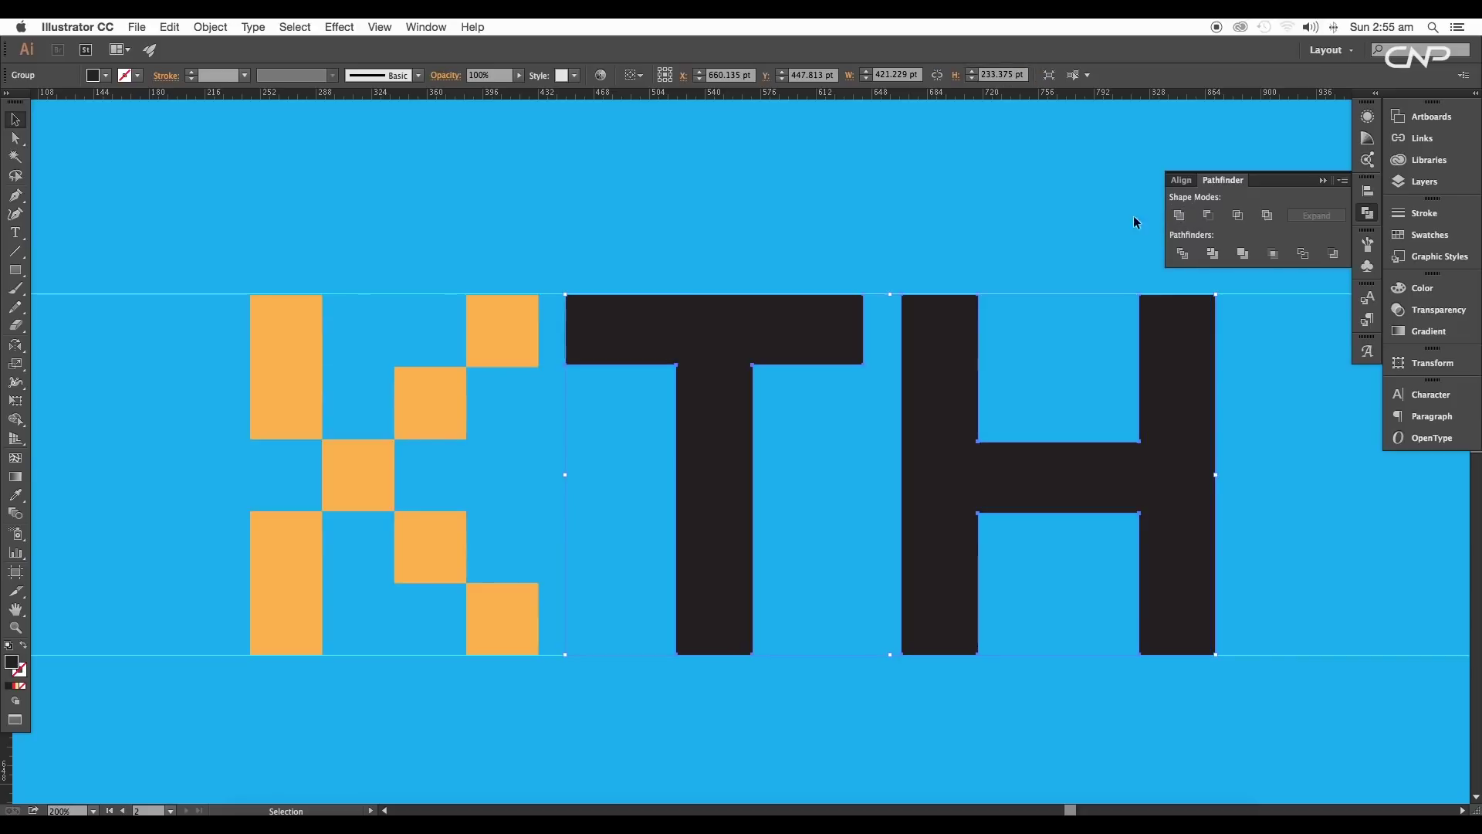
left_click(996, 203)
scroll(772, 433, "left", 5)
scroll(818, 443, "down", 2)
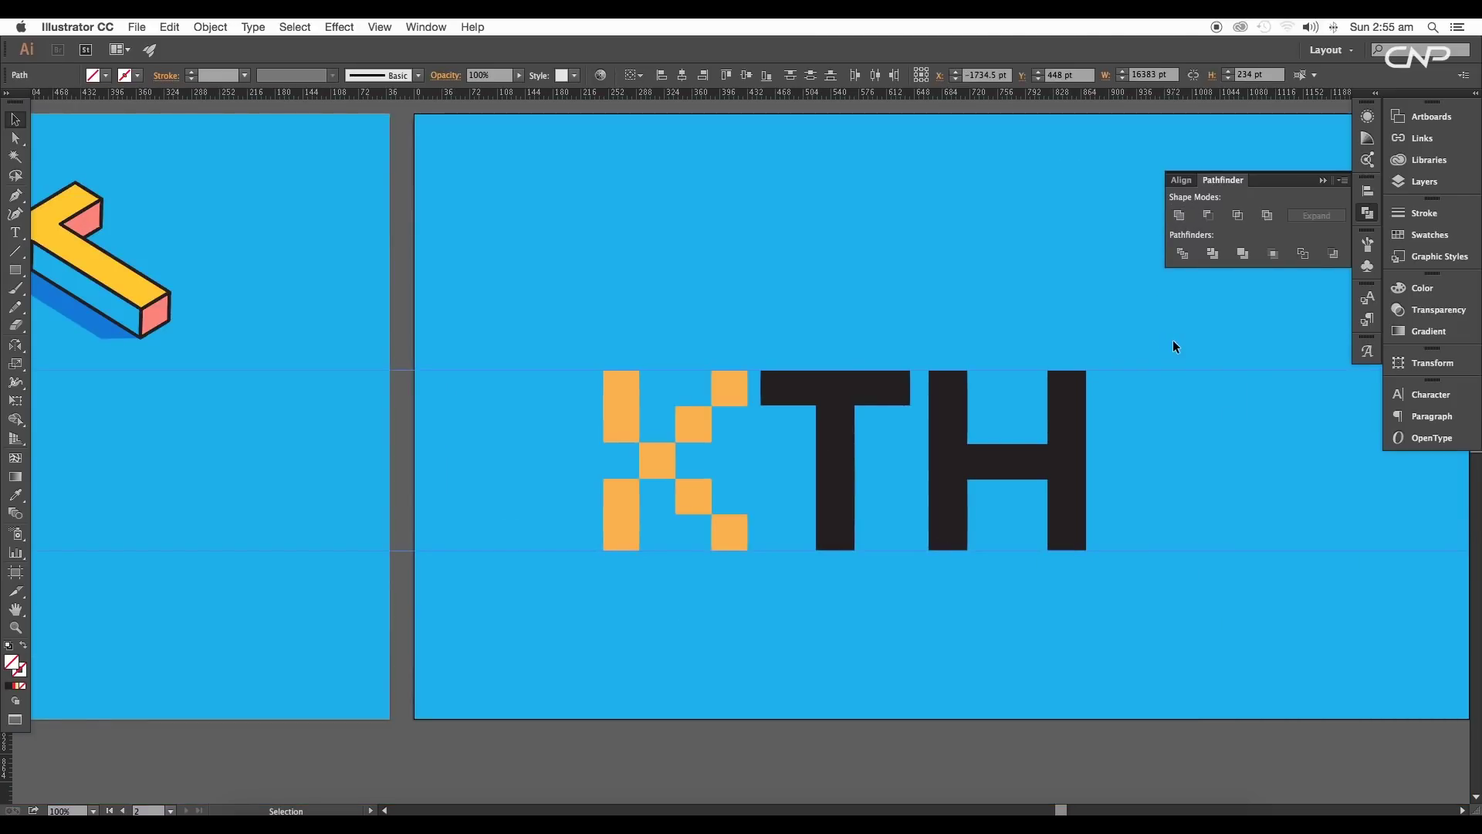
Step: Ungroup T and H and space the T, K and H evenly in a row
key("ctrl+minus")
left_click_drag(942, 444, 896, 444)
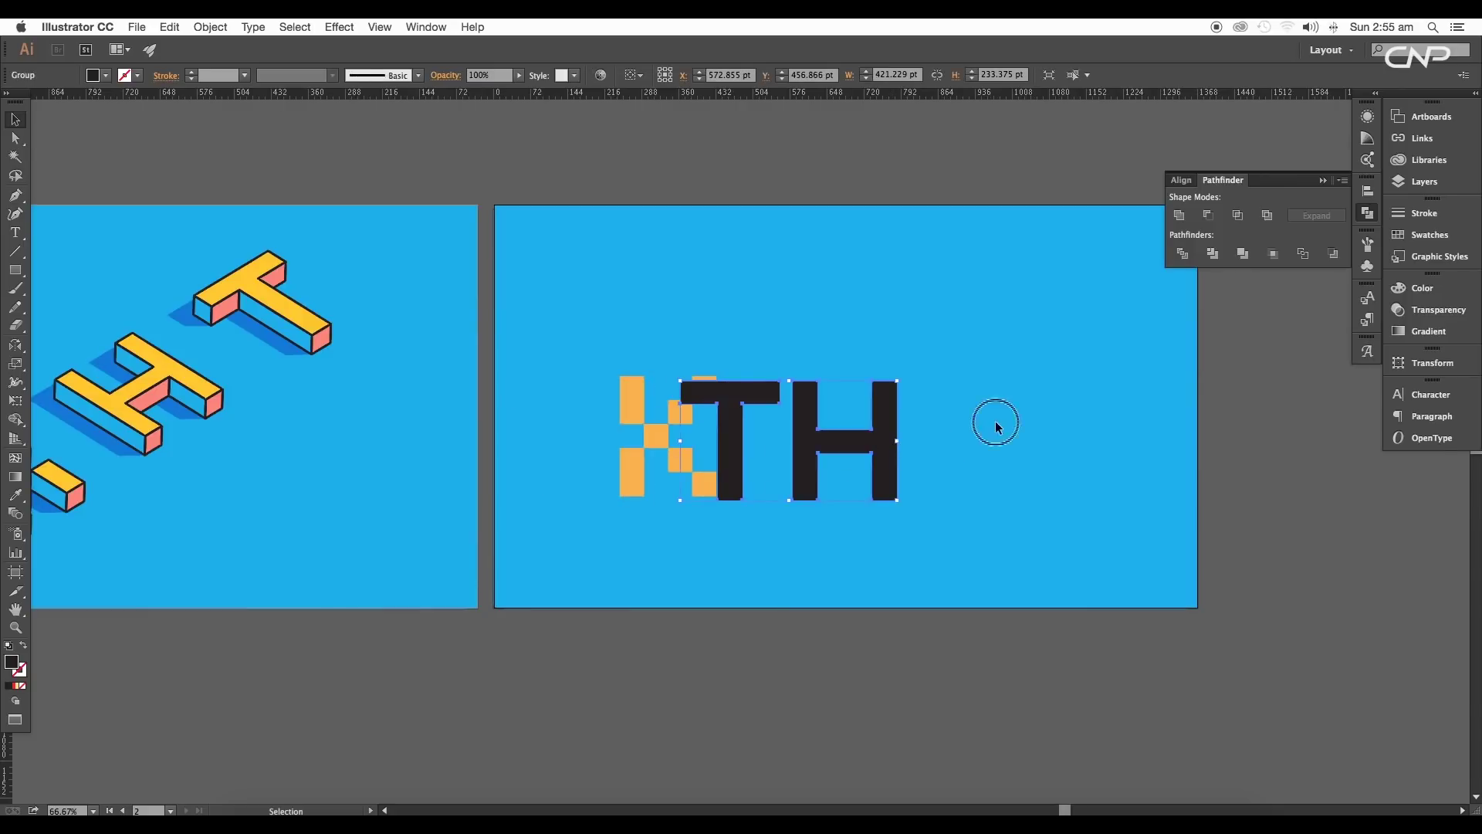
right_click(836, 453)
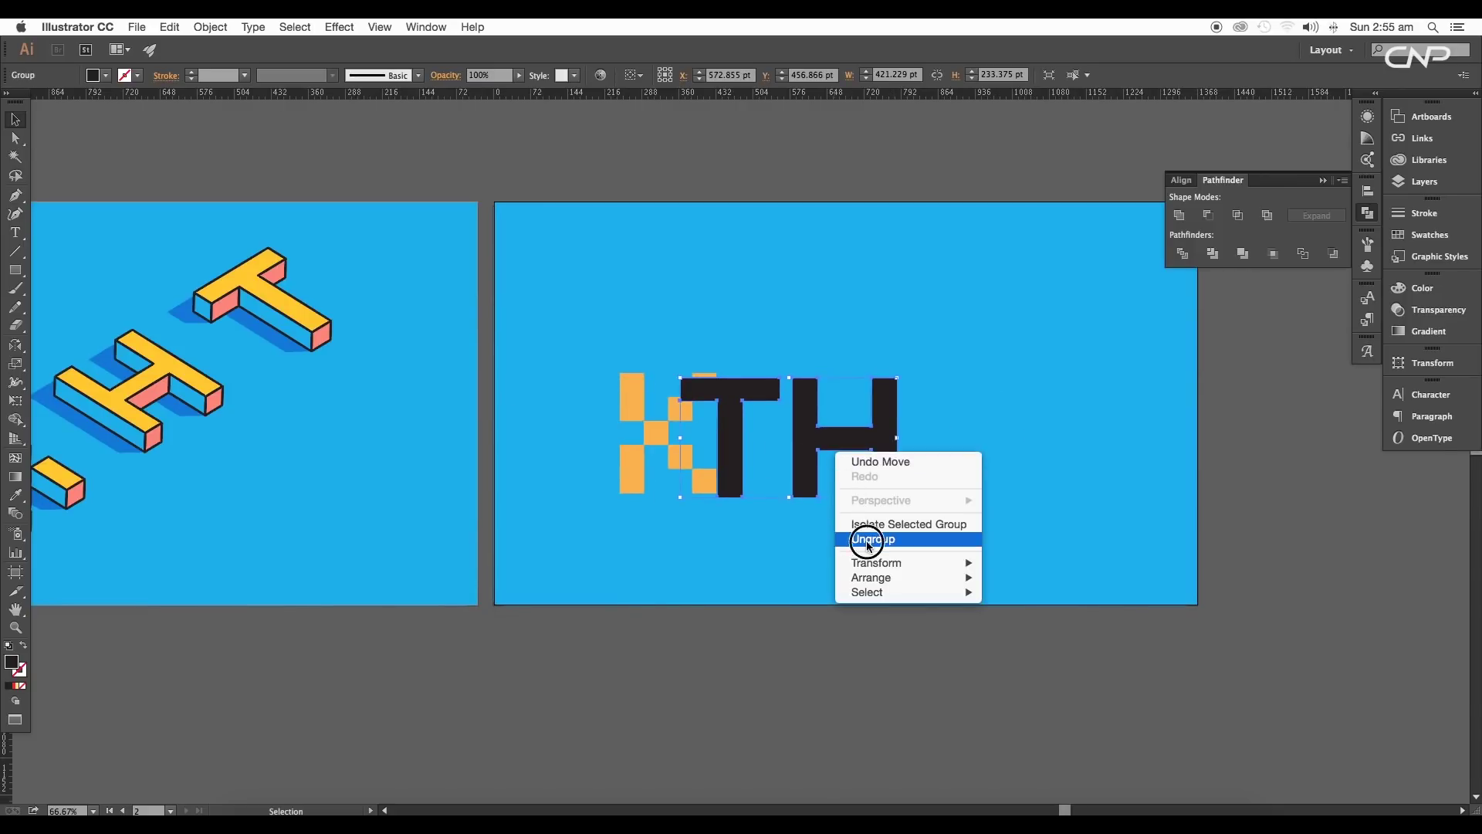
left_click(873, 539)
left_click_drag(669, 451, 543, 452)
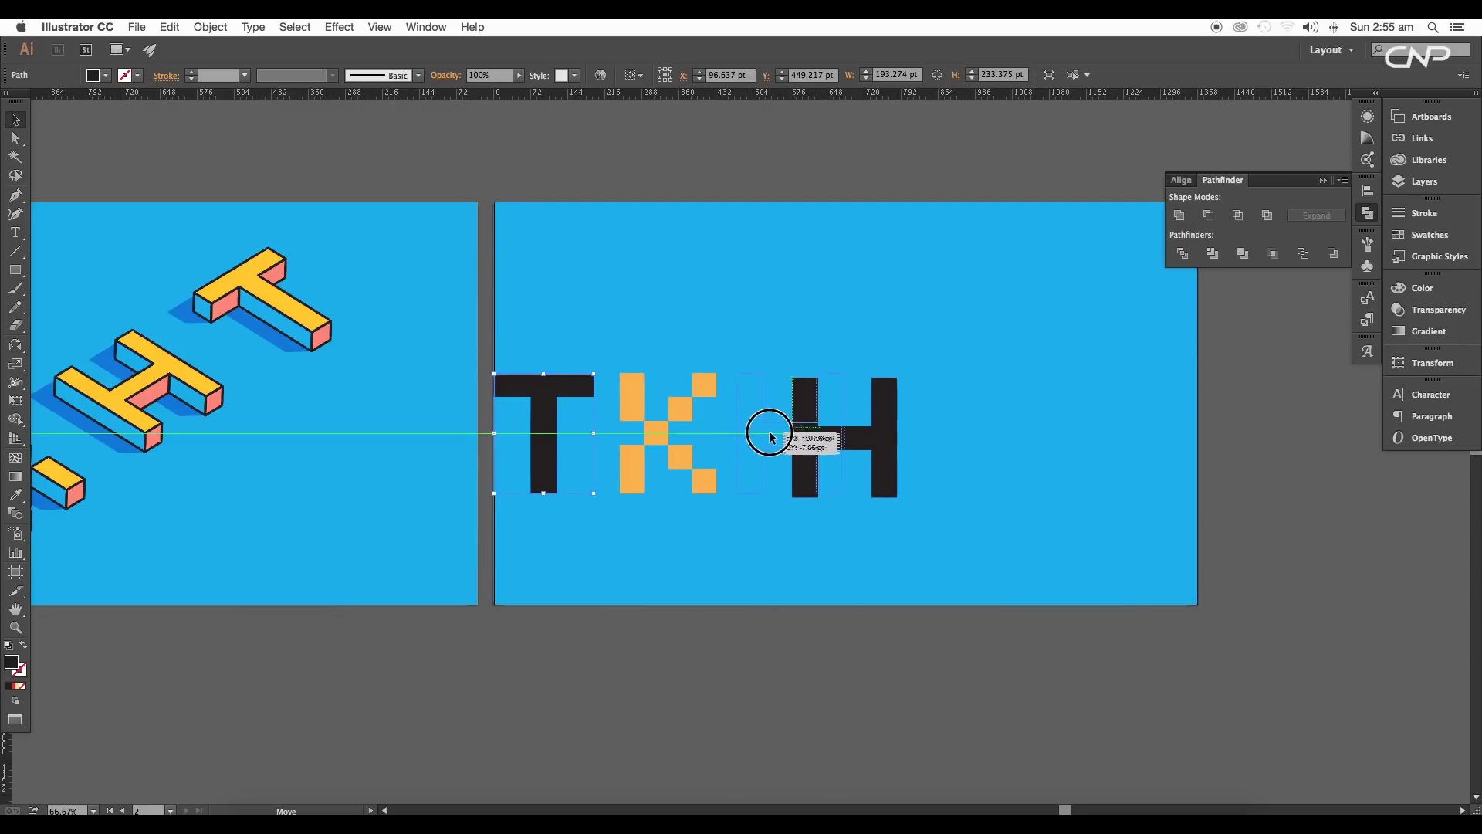
left_click_drag(775, 438, 730, 439)
mouse_move(897, 536)
left_mouse_down()
mouse_move(553, 367)
mouse_move(843, 374)
left_mouse_up()
left_click(893, 512)
left_click_drag(926, 463, 978, 463)
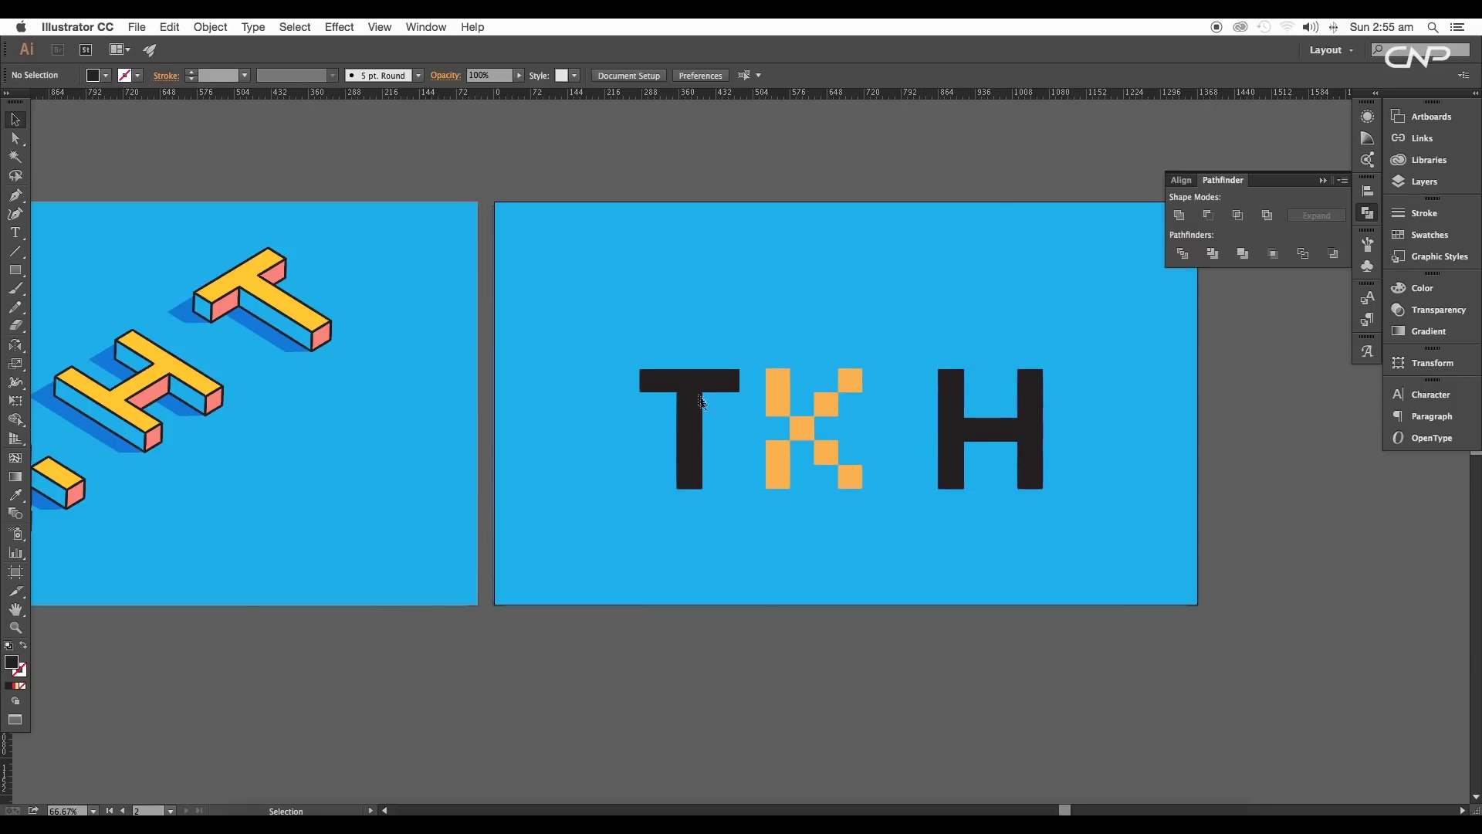
left_click_drag(701, 393, 652, 392)
left_click(795, 536)
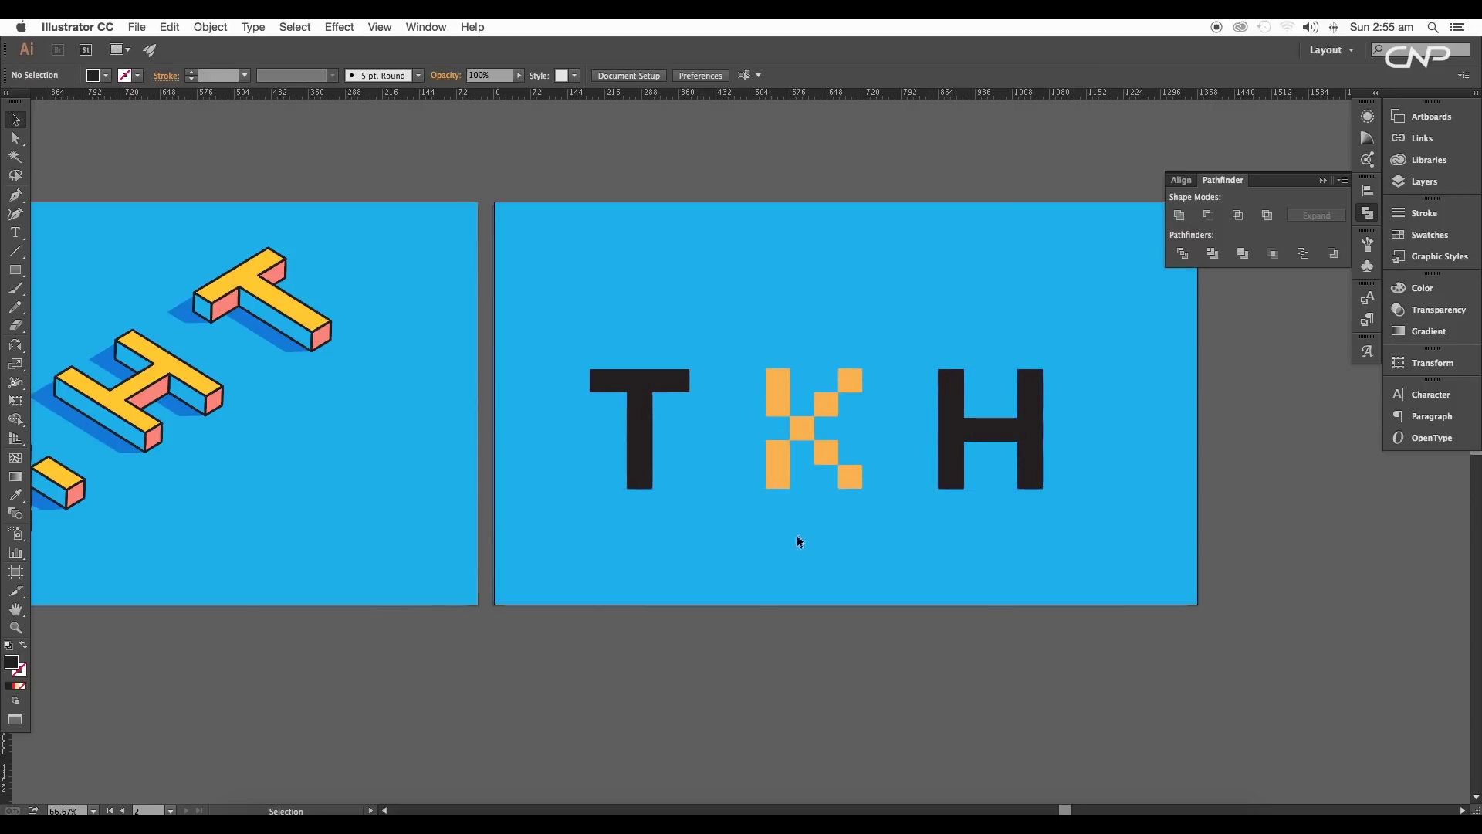
Step: Copy the H's black fill onto the K squares, then select all three letters
left_click_drag(872, 523, 758, 357)
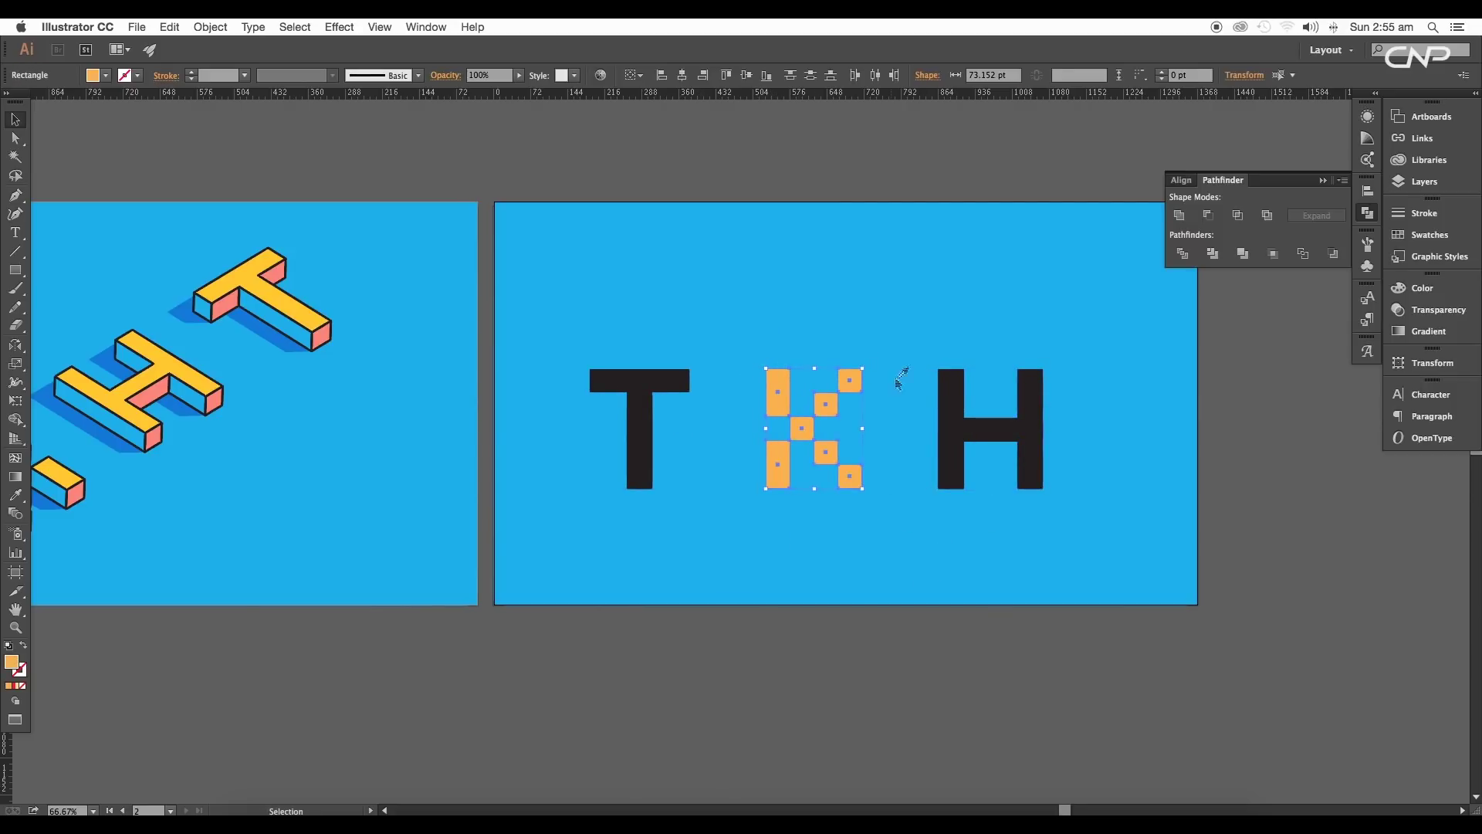
key("i")
left_click(948, 386)
key("v")
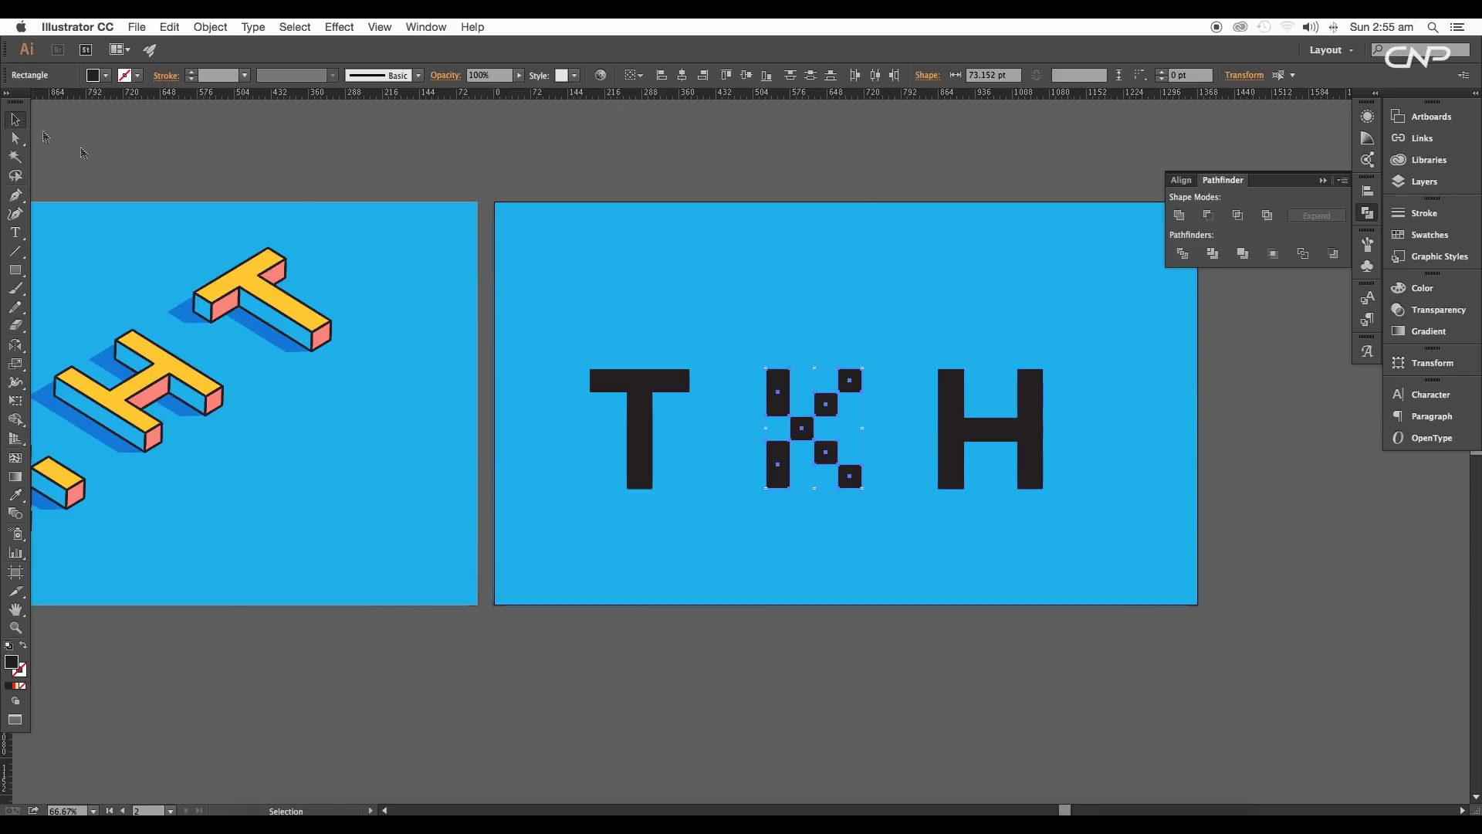
left_click(848, 455)
scroll(919, 455, "down", 1)
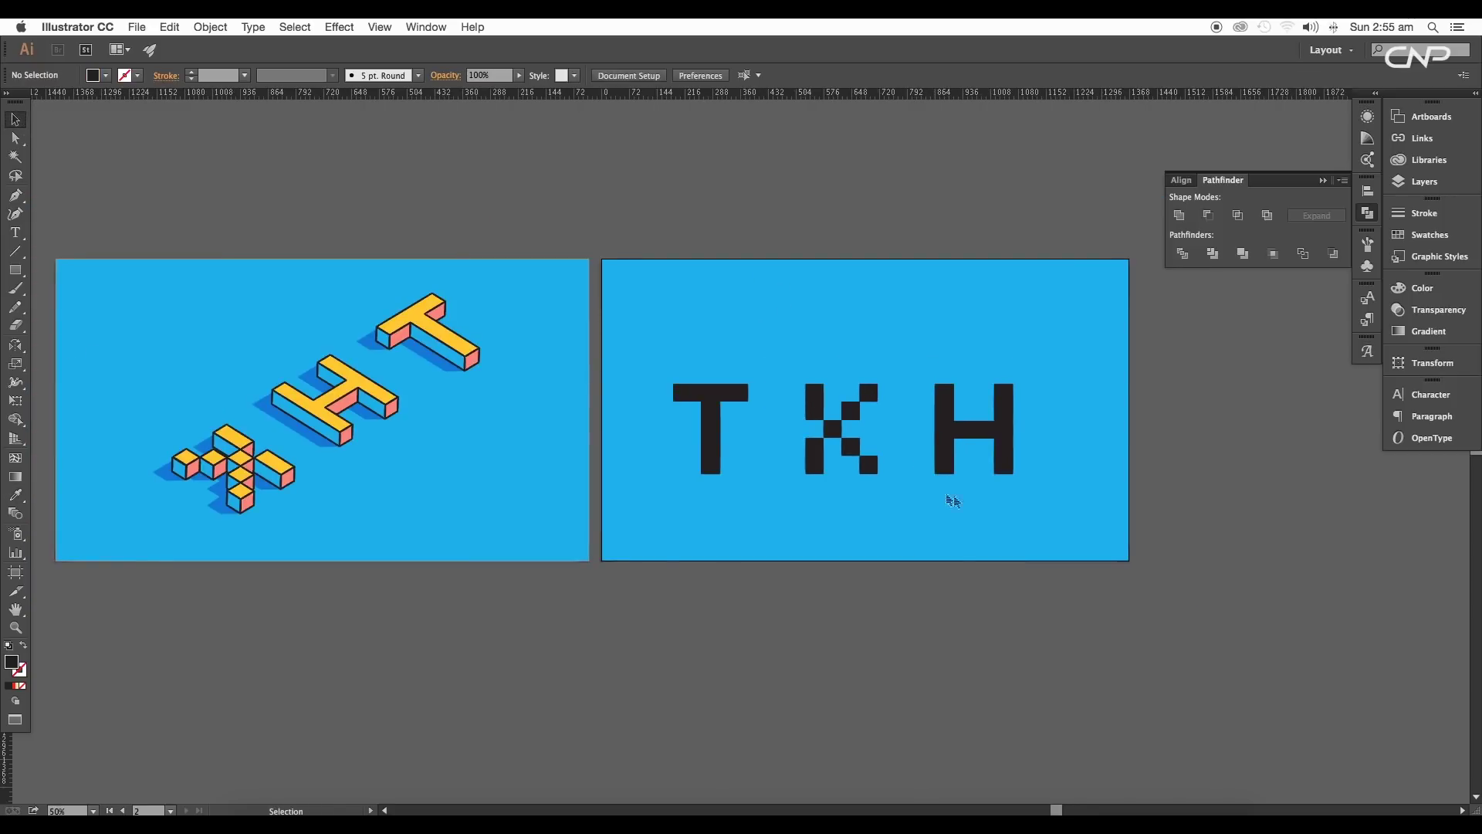
left_click(748, 372)
Step: Open the Appearance panel with the letters zoomed in
key("ctrl+equal")
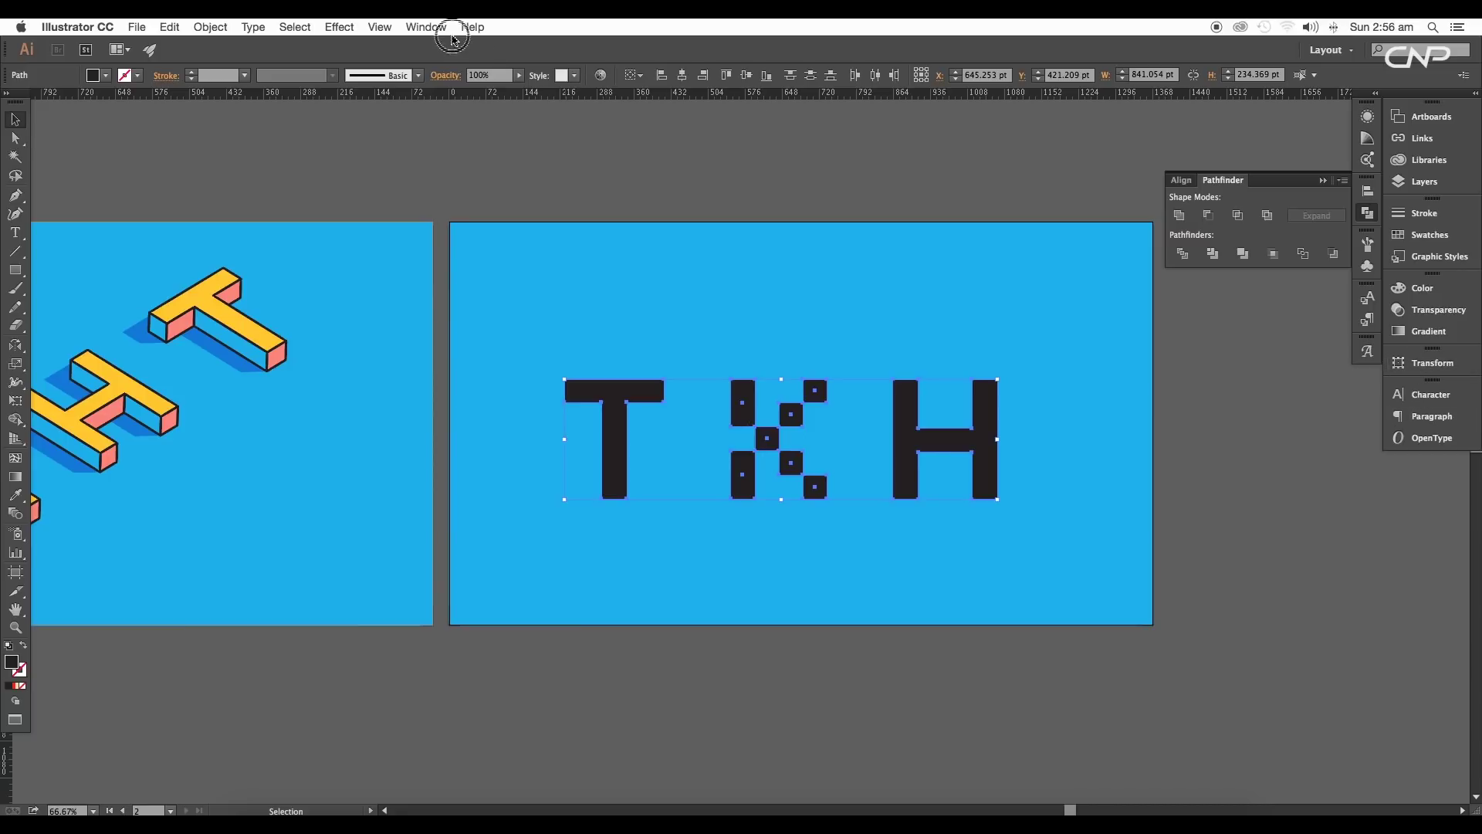
left_click(453, 36)
left_click(511, 252)
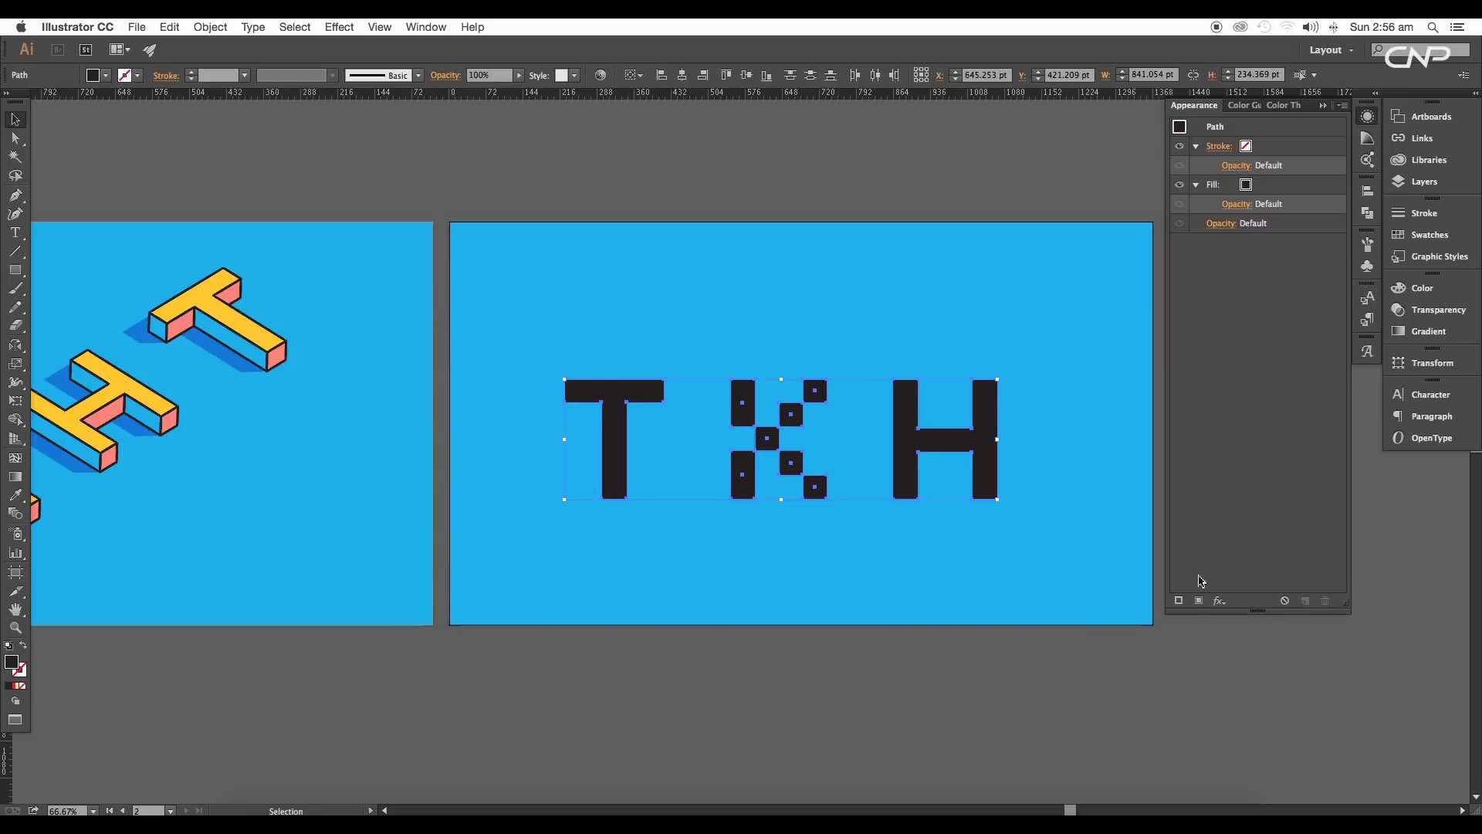
Step: Preview a 3D Extrude & Bevel, cancel it, and group the T, K and H
left_click(1220, 601)
mouse_move(1285, 483)
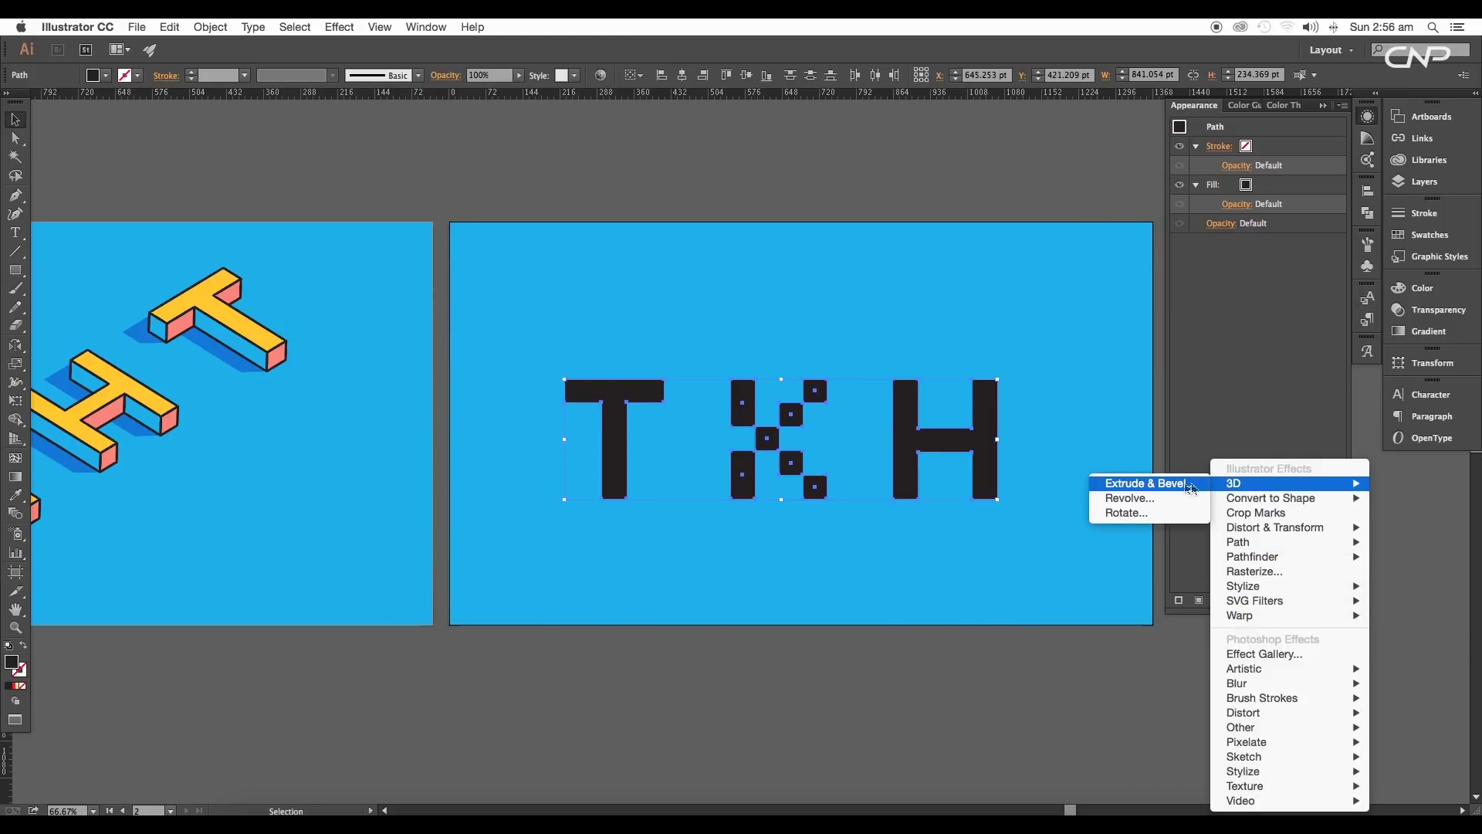
left_click(1177, 484)
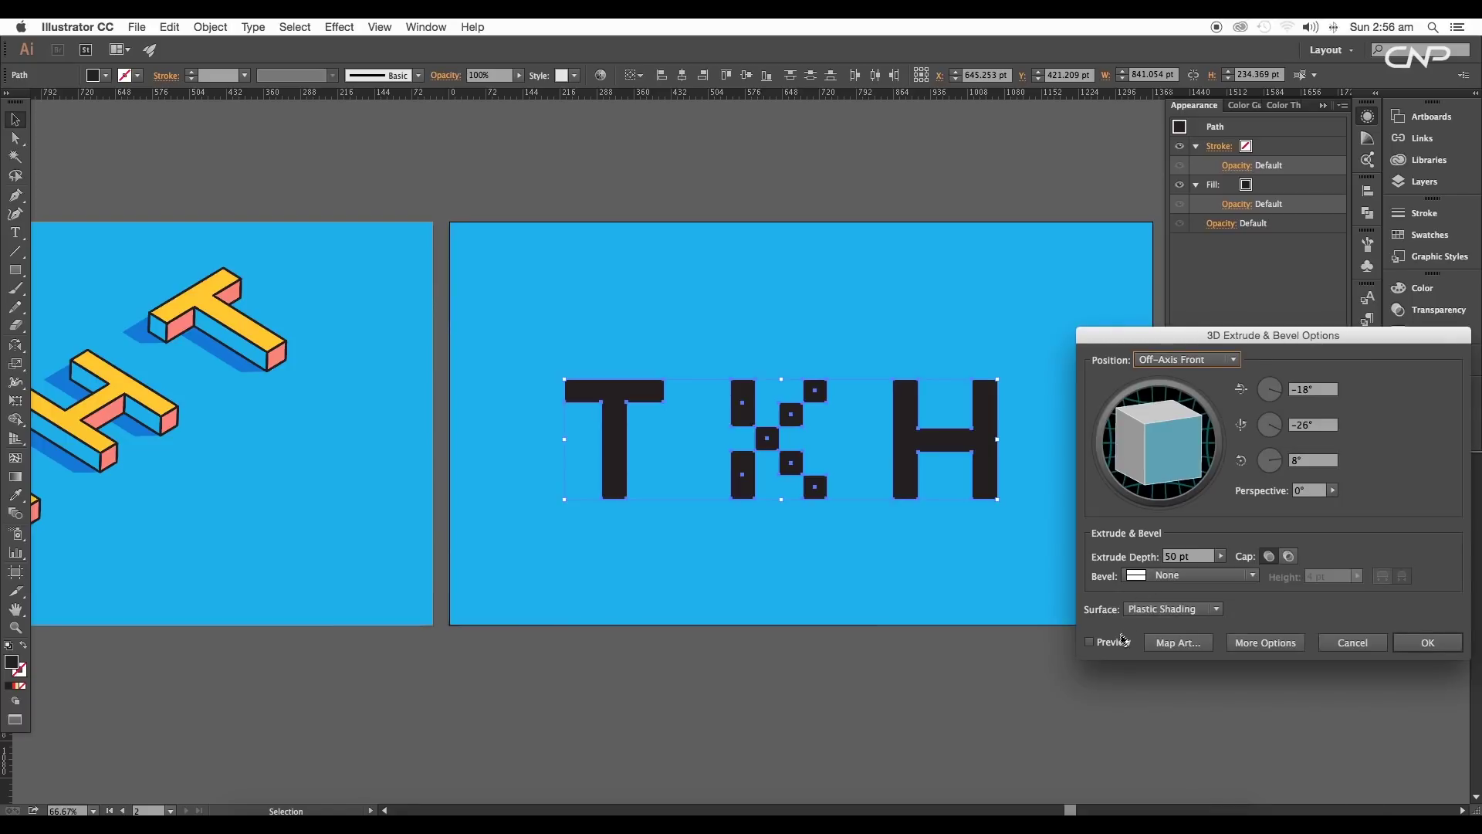
left_click(1121, 643)
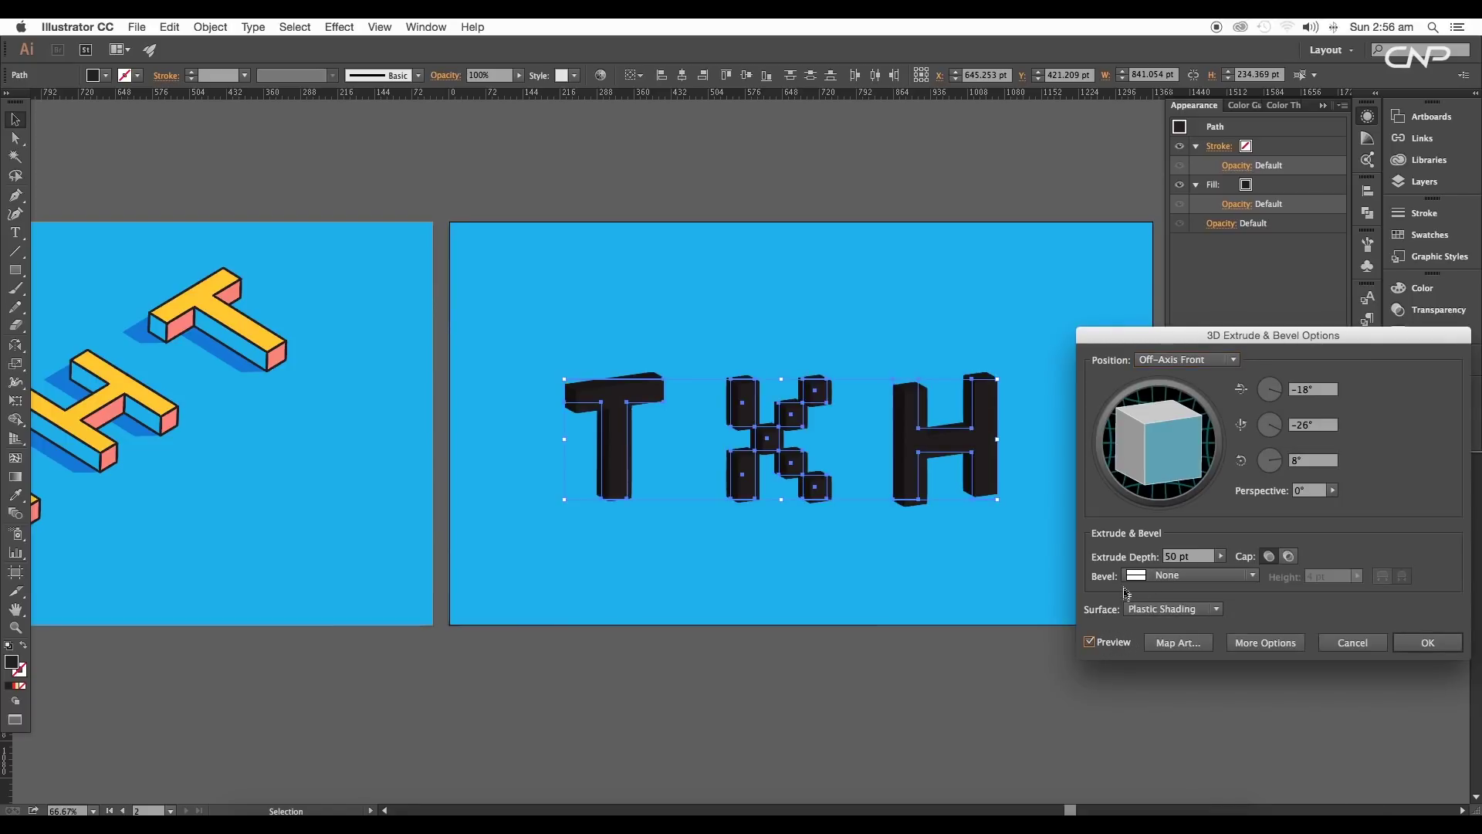
left_click(1353, 645)
right_click(930, 446)
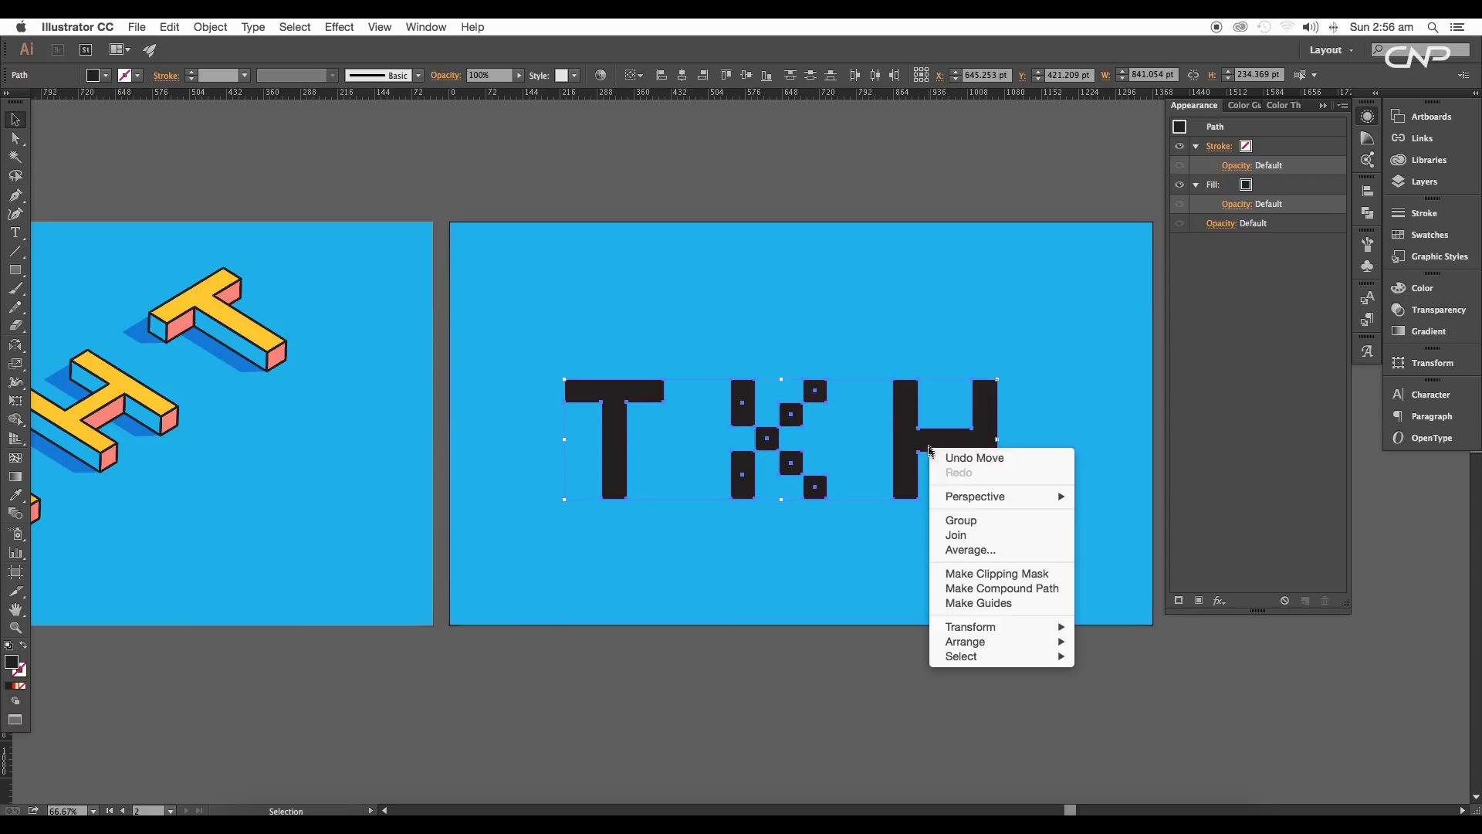
left_click(961, 524)
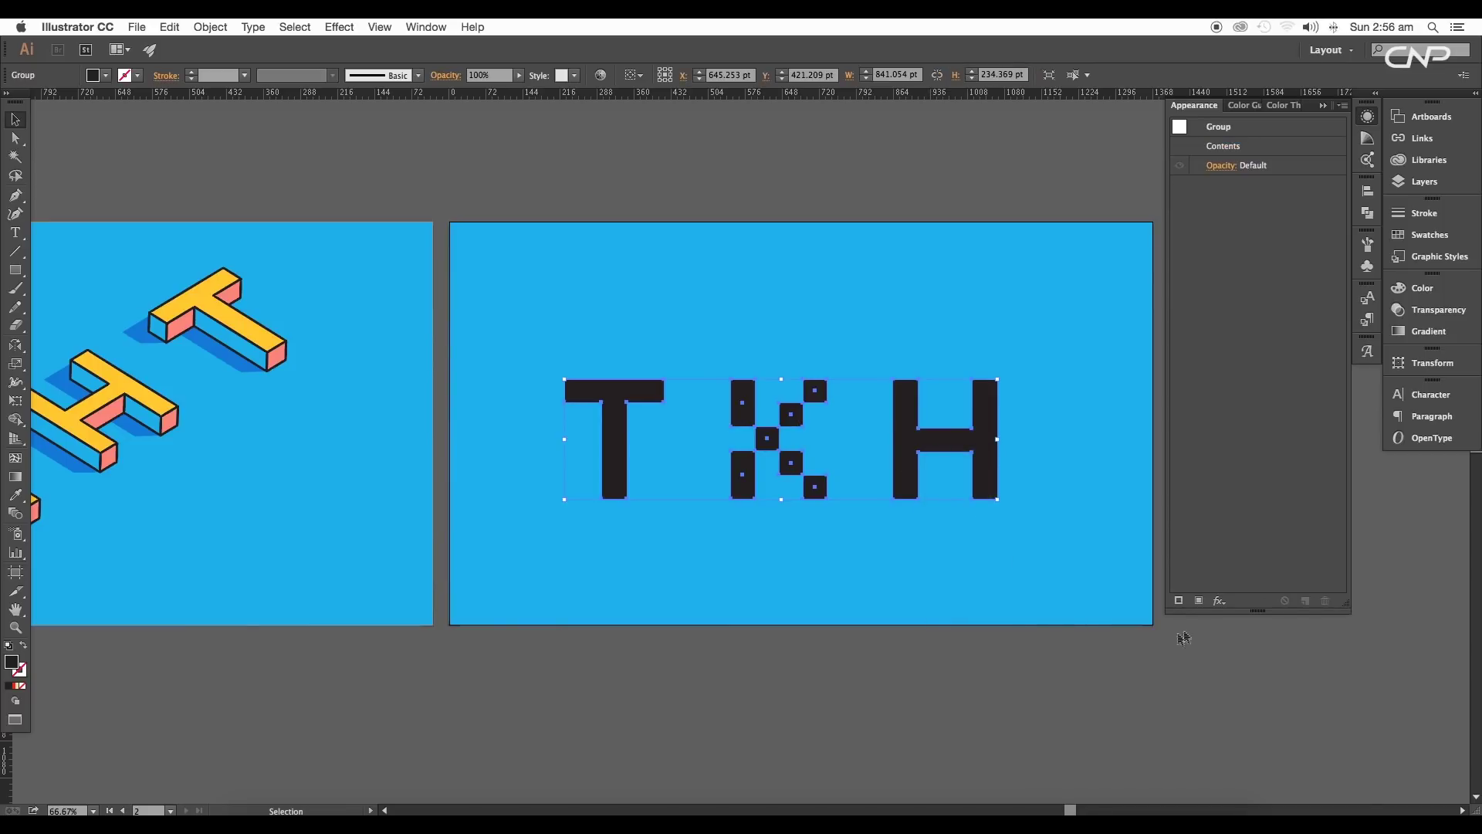
Step: Preview 3D Extrude & Bevel on the TKH group, rotating it toward an isometric tilt
left_click(1218, 600)
mouse_move(1285, 483)
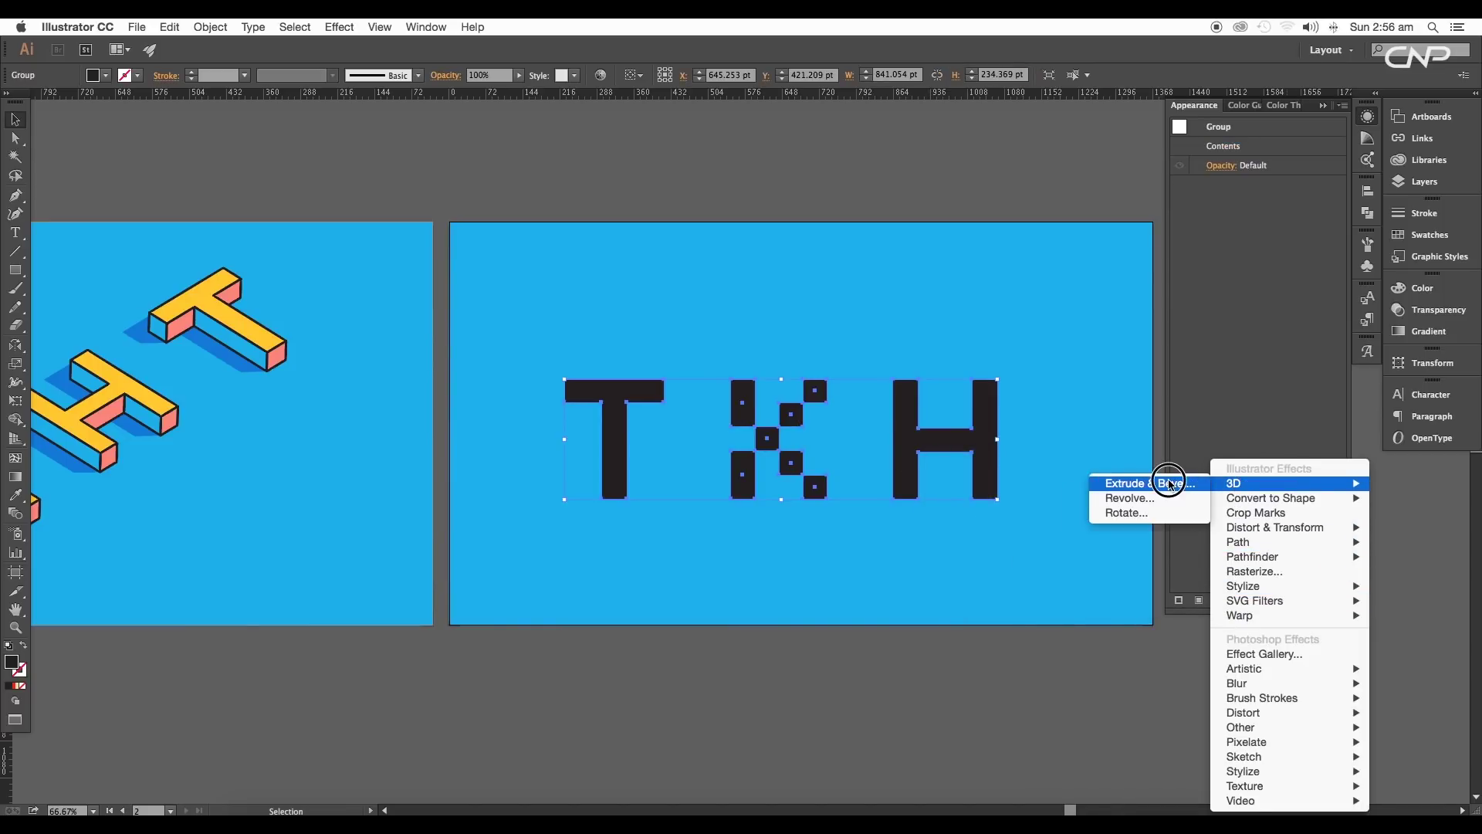
left_click(1170, 485)
left_click(1090, 642)
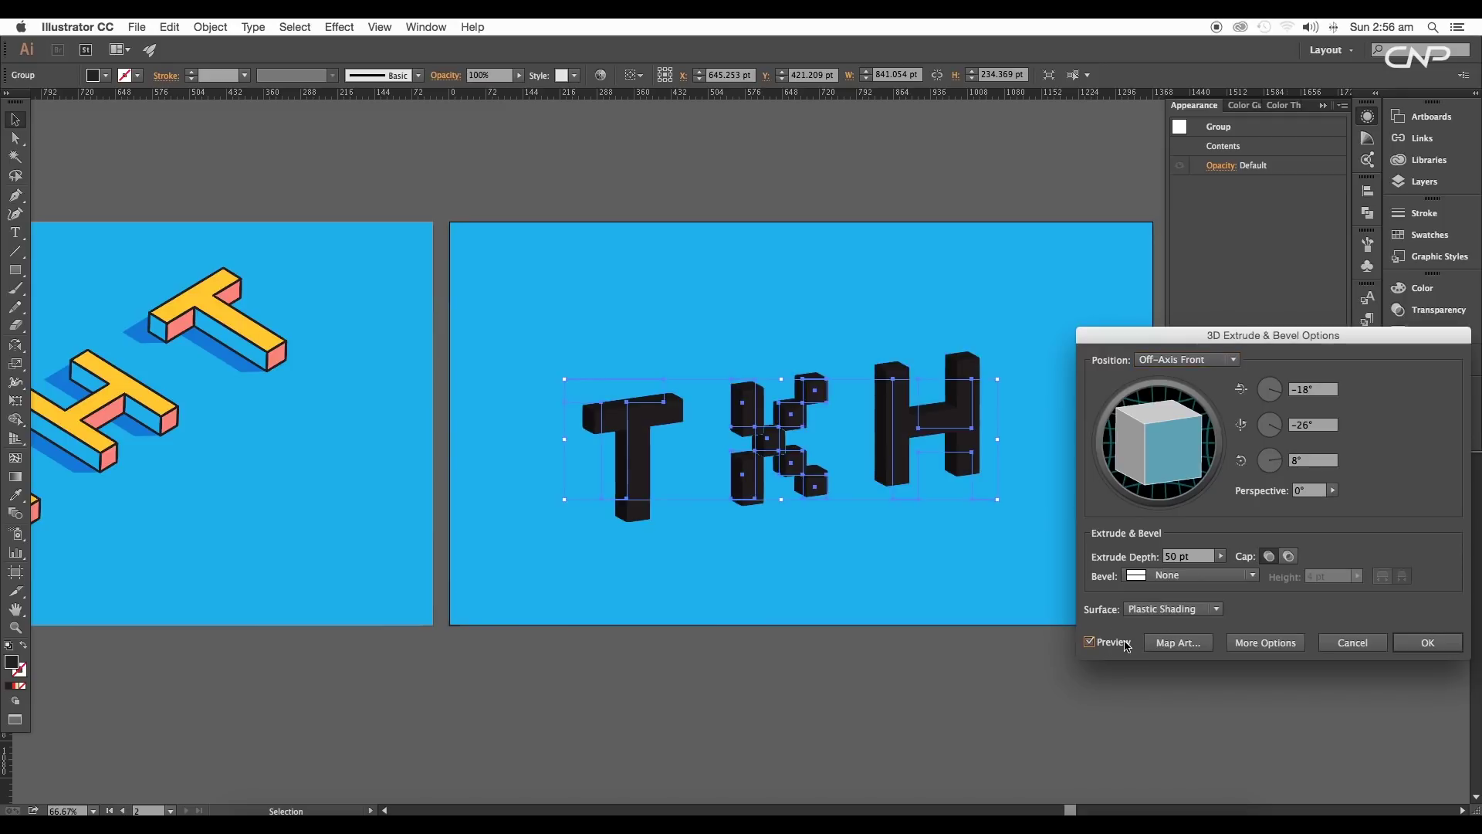
mouse_move(1158, 468)
left_mouse_down()
mouse_move(1157, 426)
mouse_move(1157, 483)
left_mouse_up()
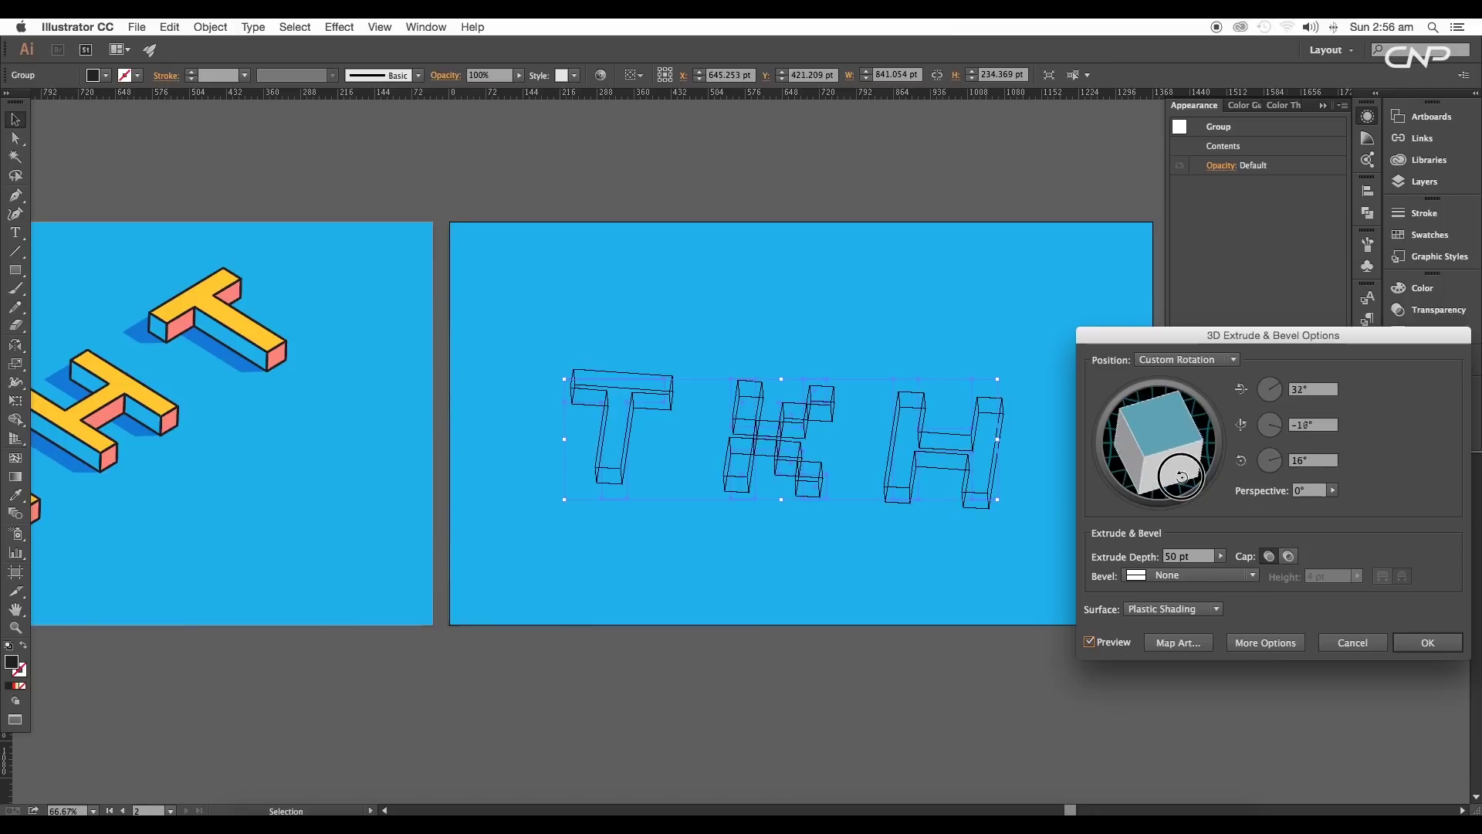
left_click_drag(1156, 479, 1184, 422)
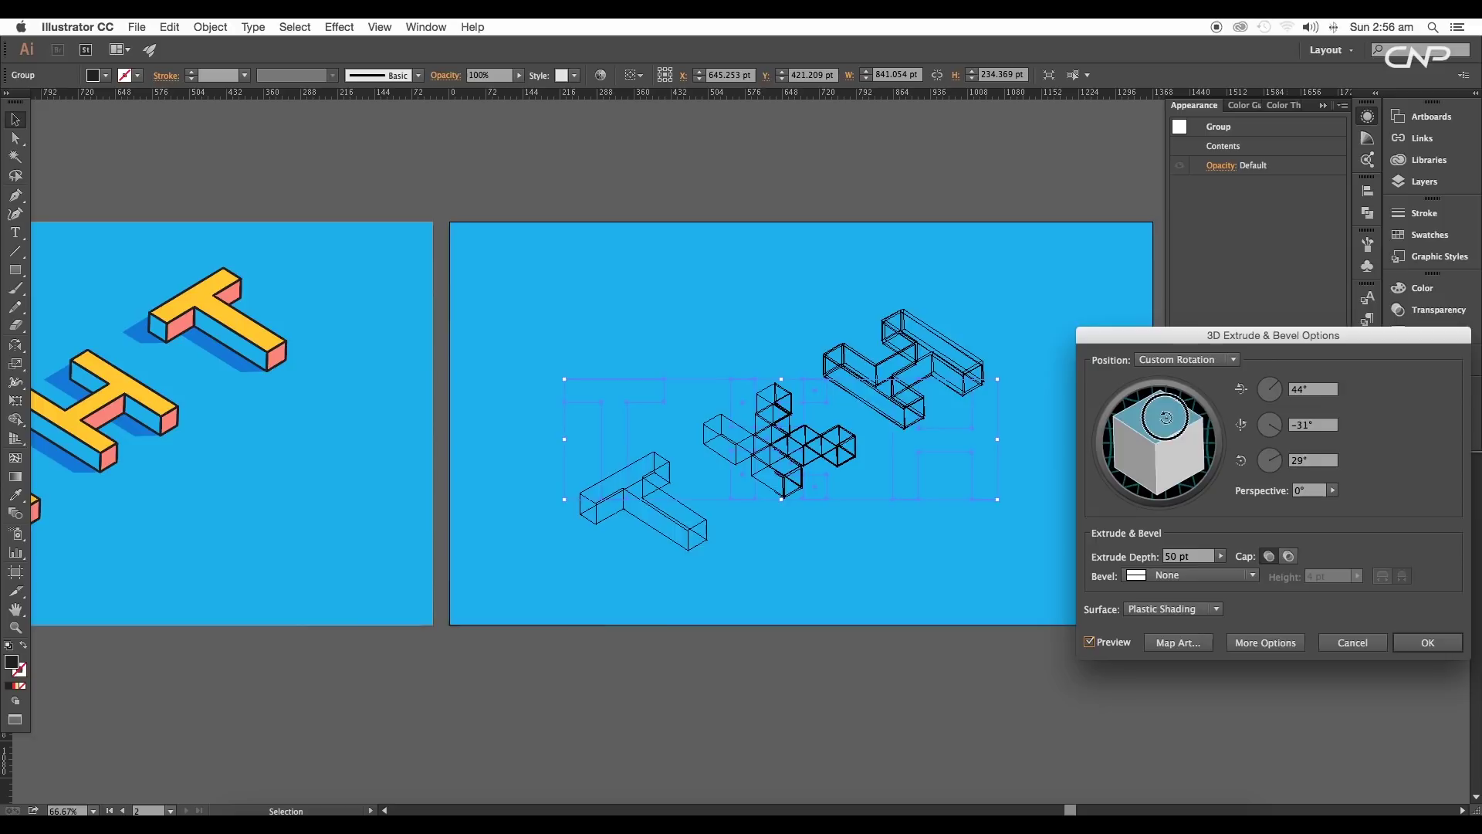
Step: Apply the 3D extrusion and give the letter group an orange fill
left_click(1400, 638)
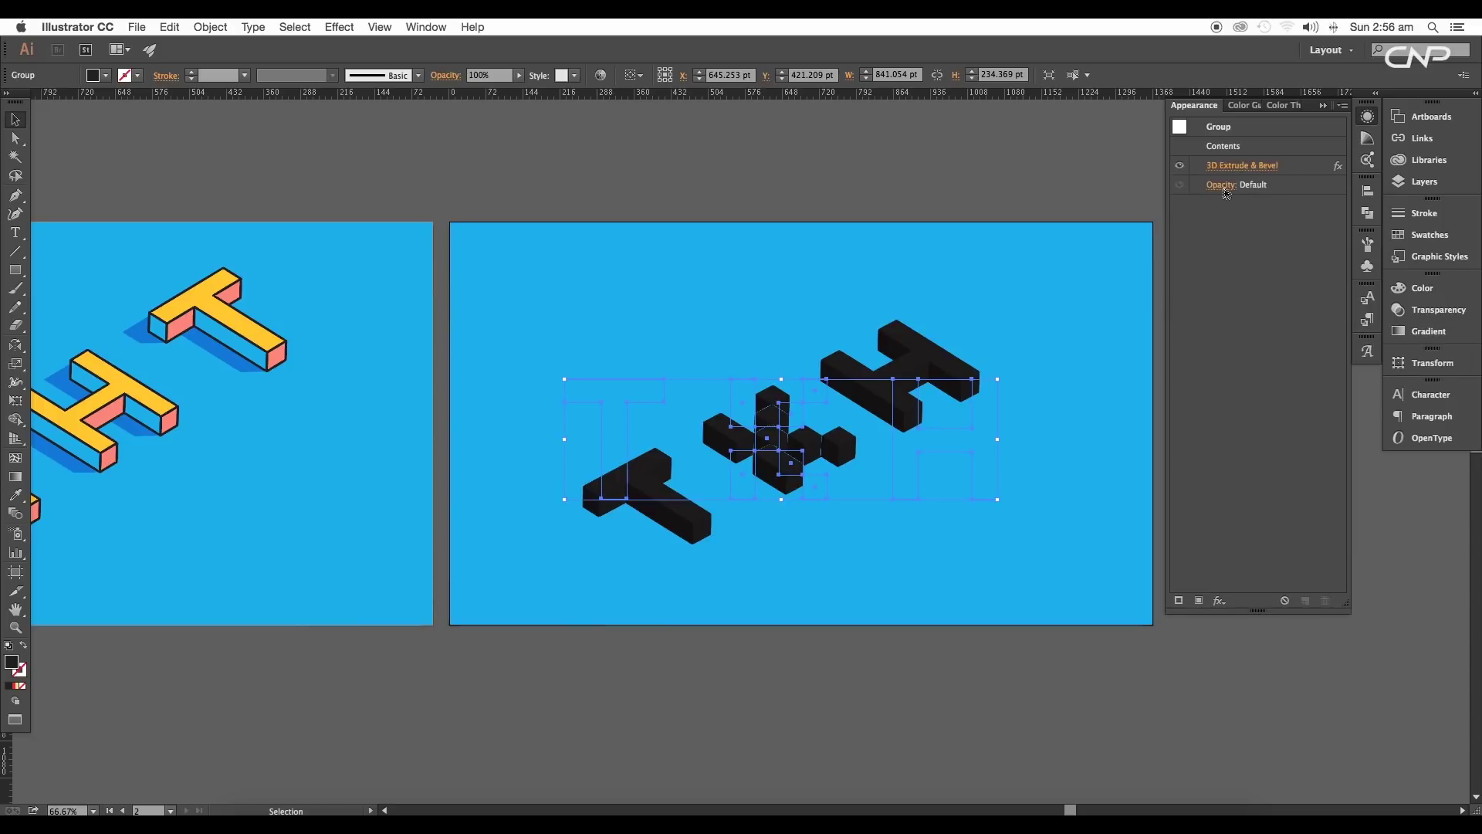
left_click(1196, 602)
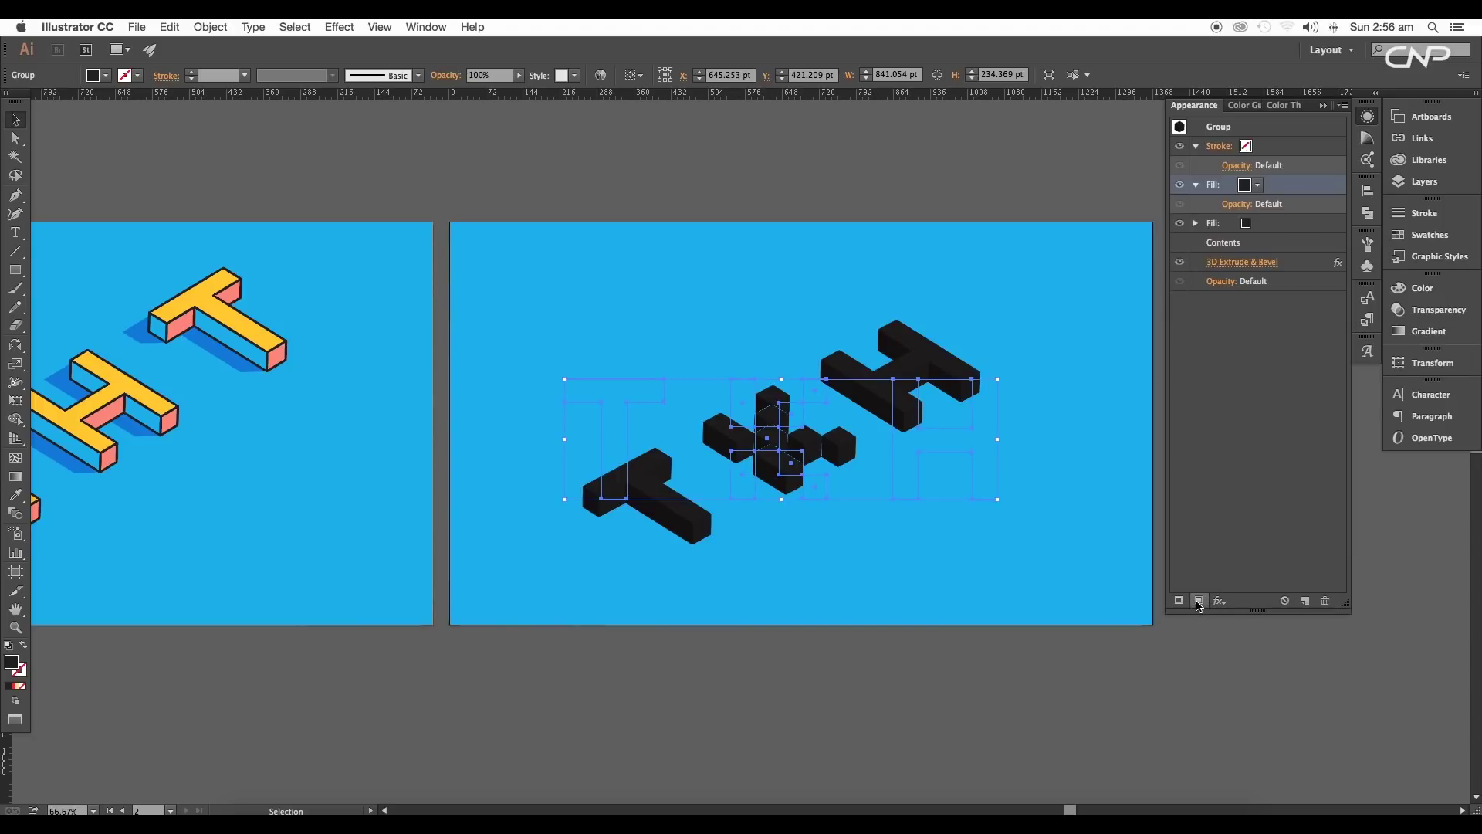
left_click(1259, 186)
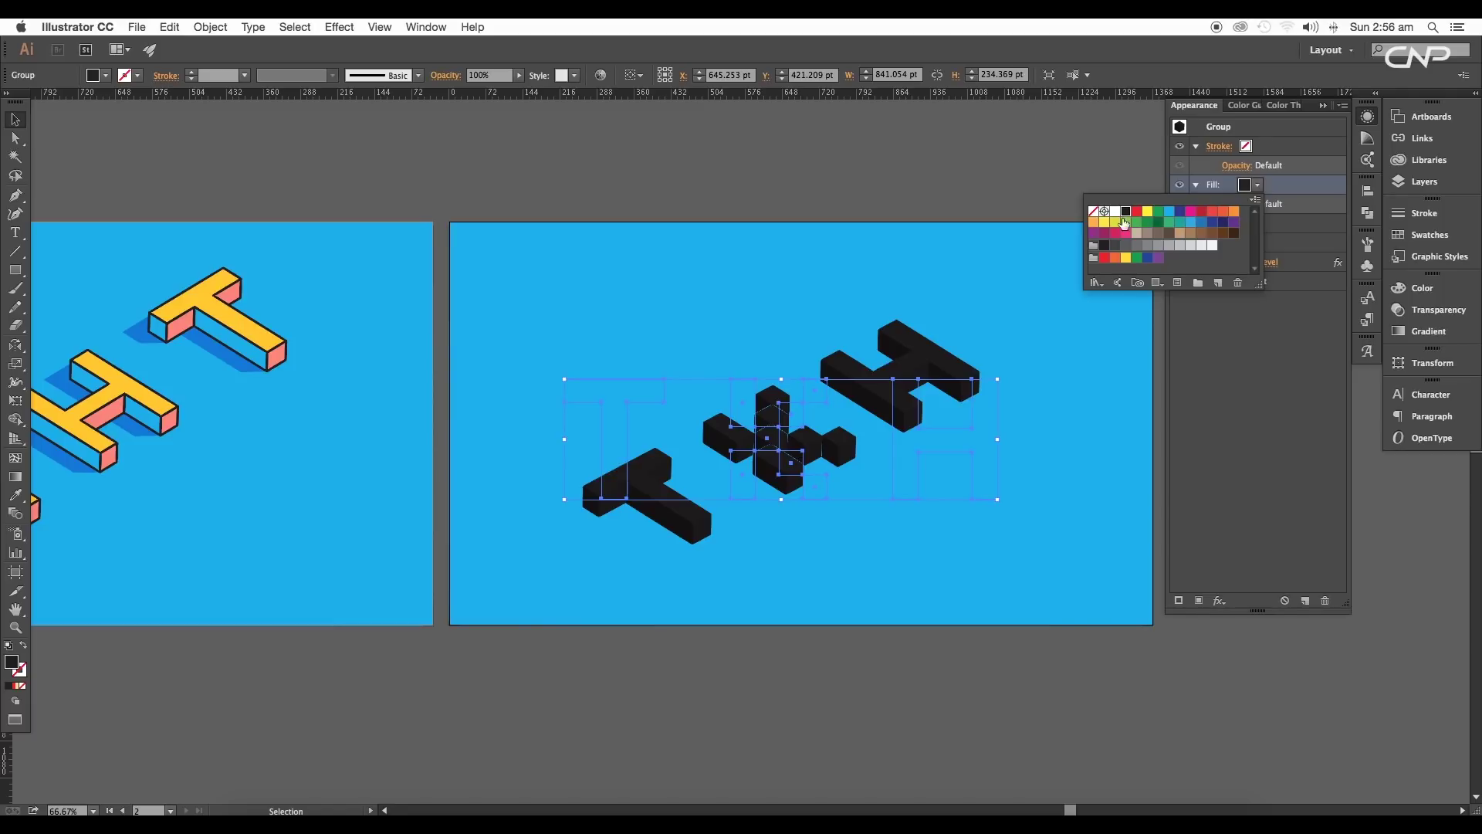
left_click(1094, 223)
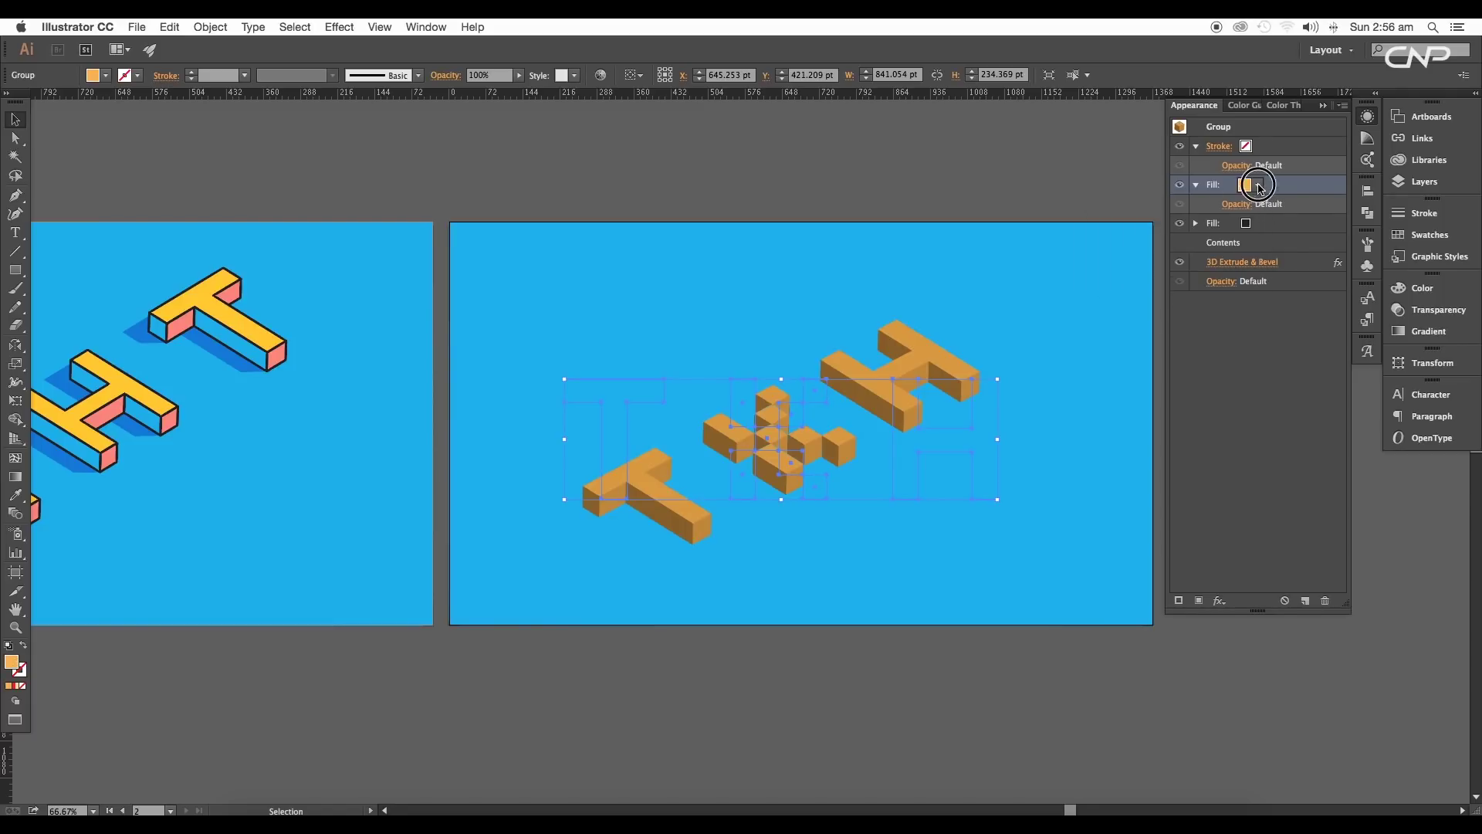
key("super+z")
Step: Reopen the 3D Extrude & Bevel settings and refine the letters' rotation
scroll(874, 430, "left", 3)
left_click(1241, 242)
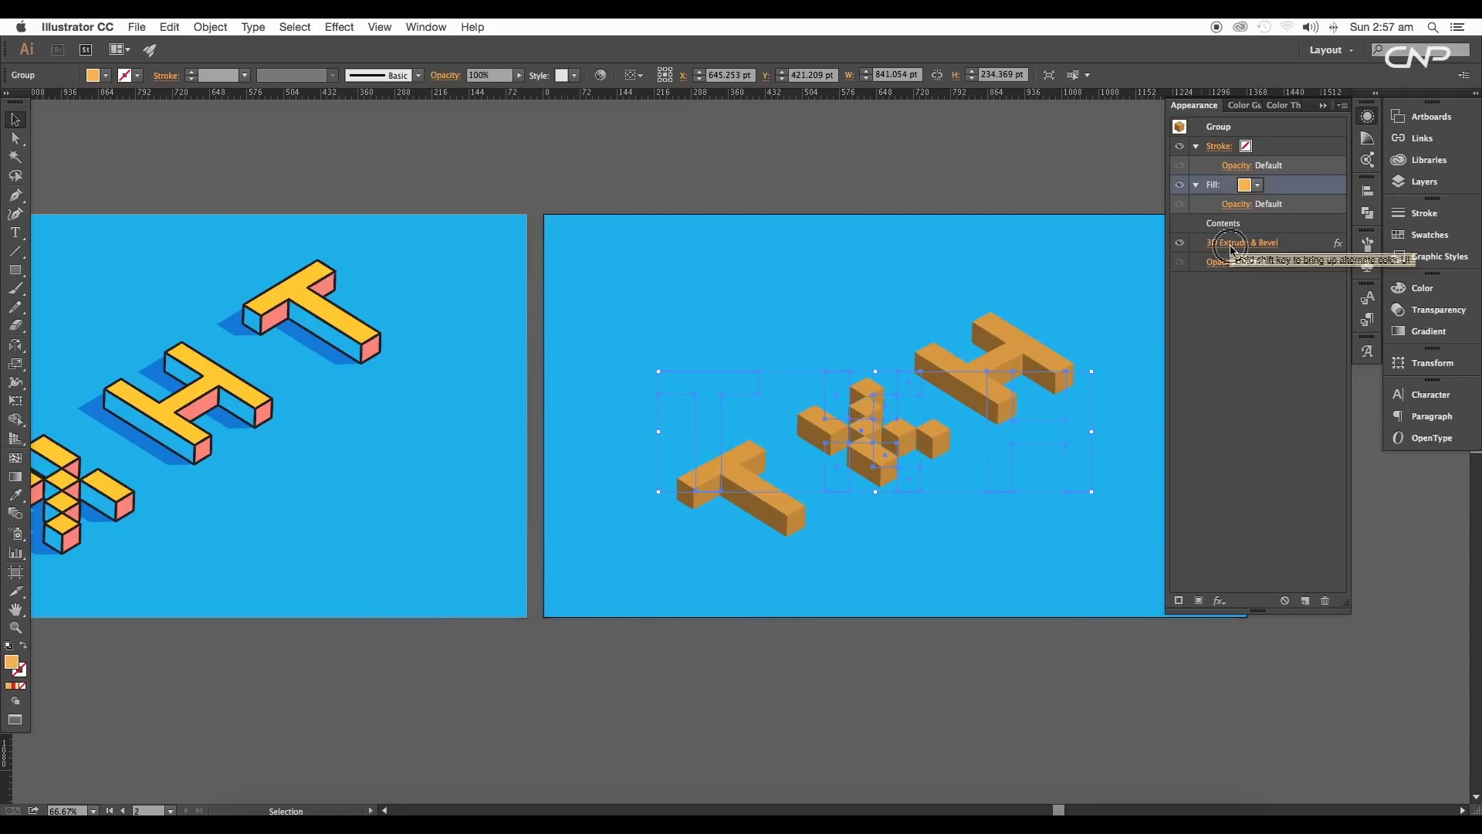
mouse_move(1161, 432)
left_mouse_down()
mouse_move(1177, 410)
mouse_move(1159, 419)
left_mouse_up()
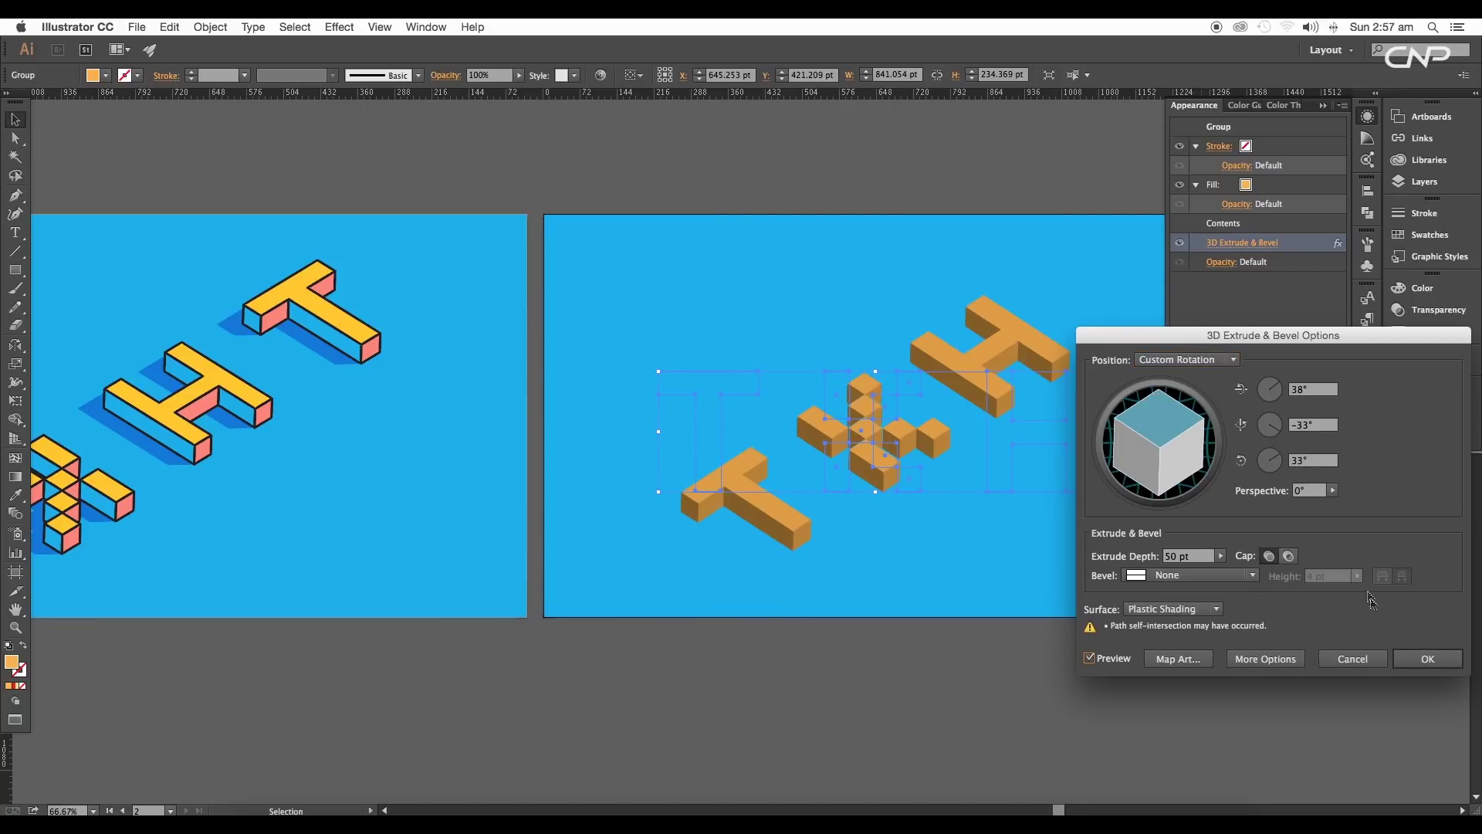
left_click(1426, 659)
Step: Expand the lettering's 3D effect into editable shapes
scroll(894, 582, "down", 3)
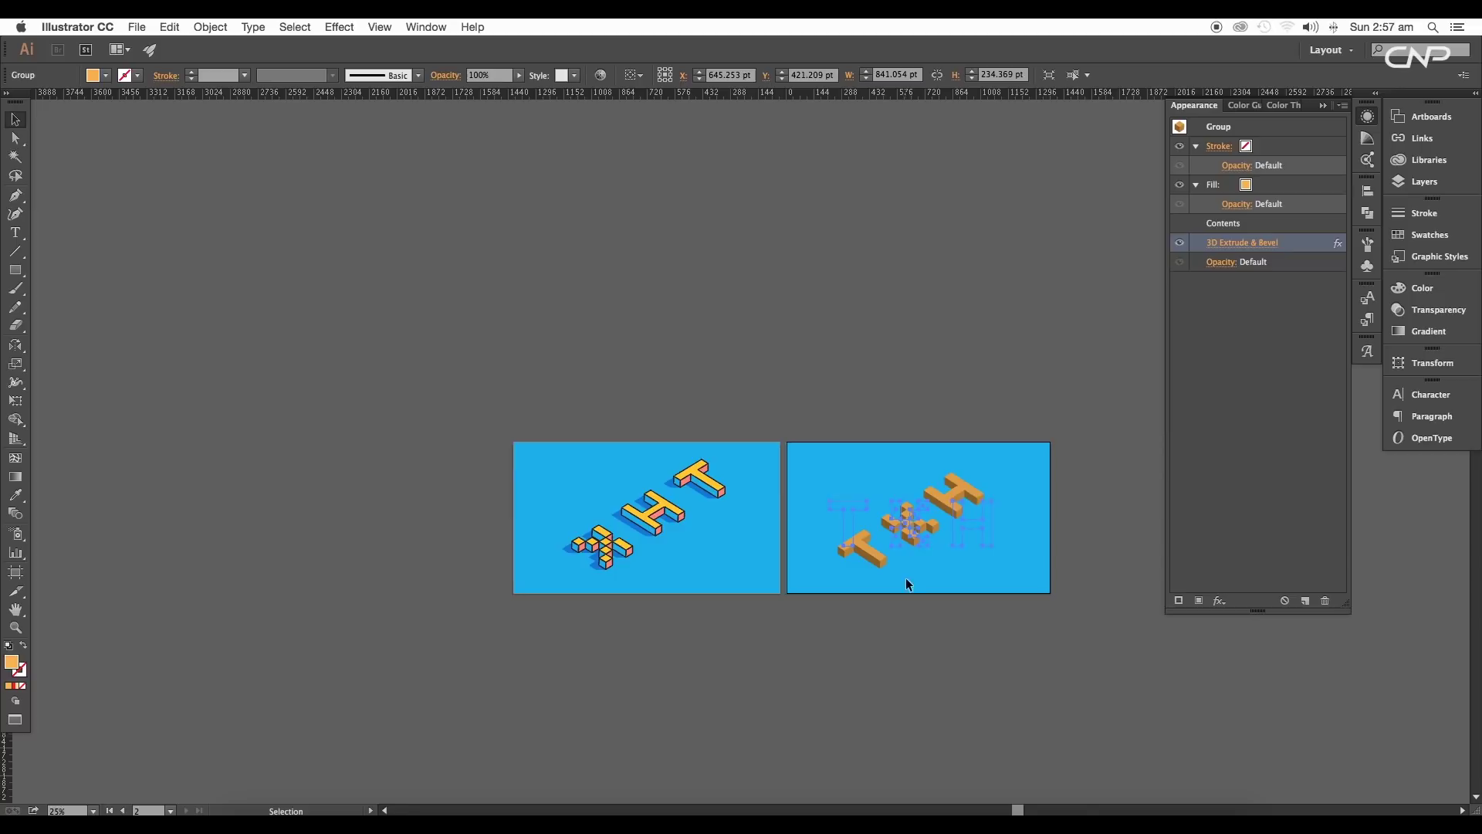
scroll(945, 513, "up", 3)
scroll(873, 479, "up", 2)
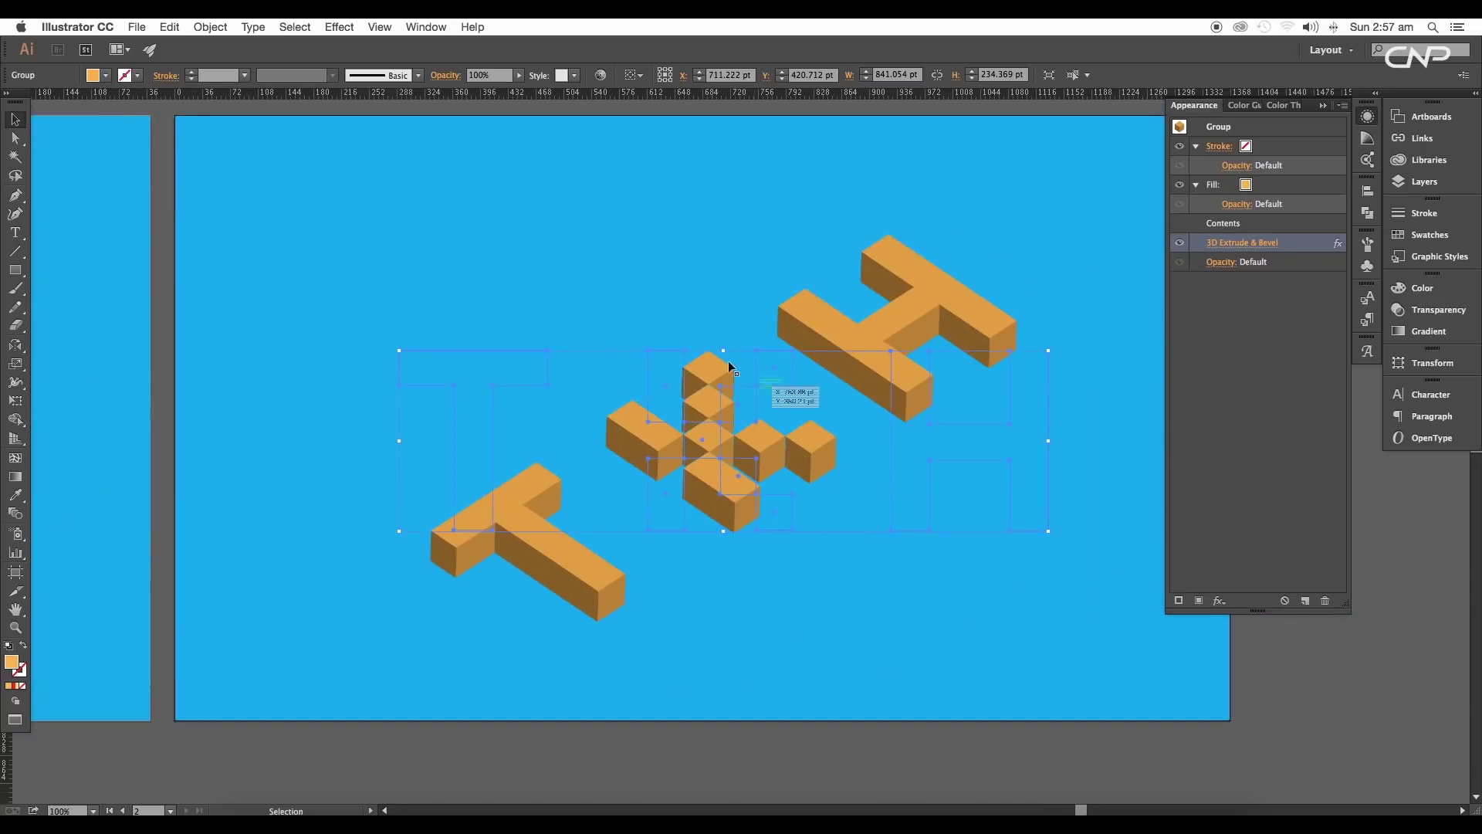
left_click(210, 27)
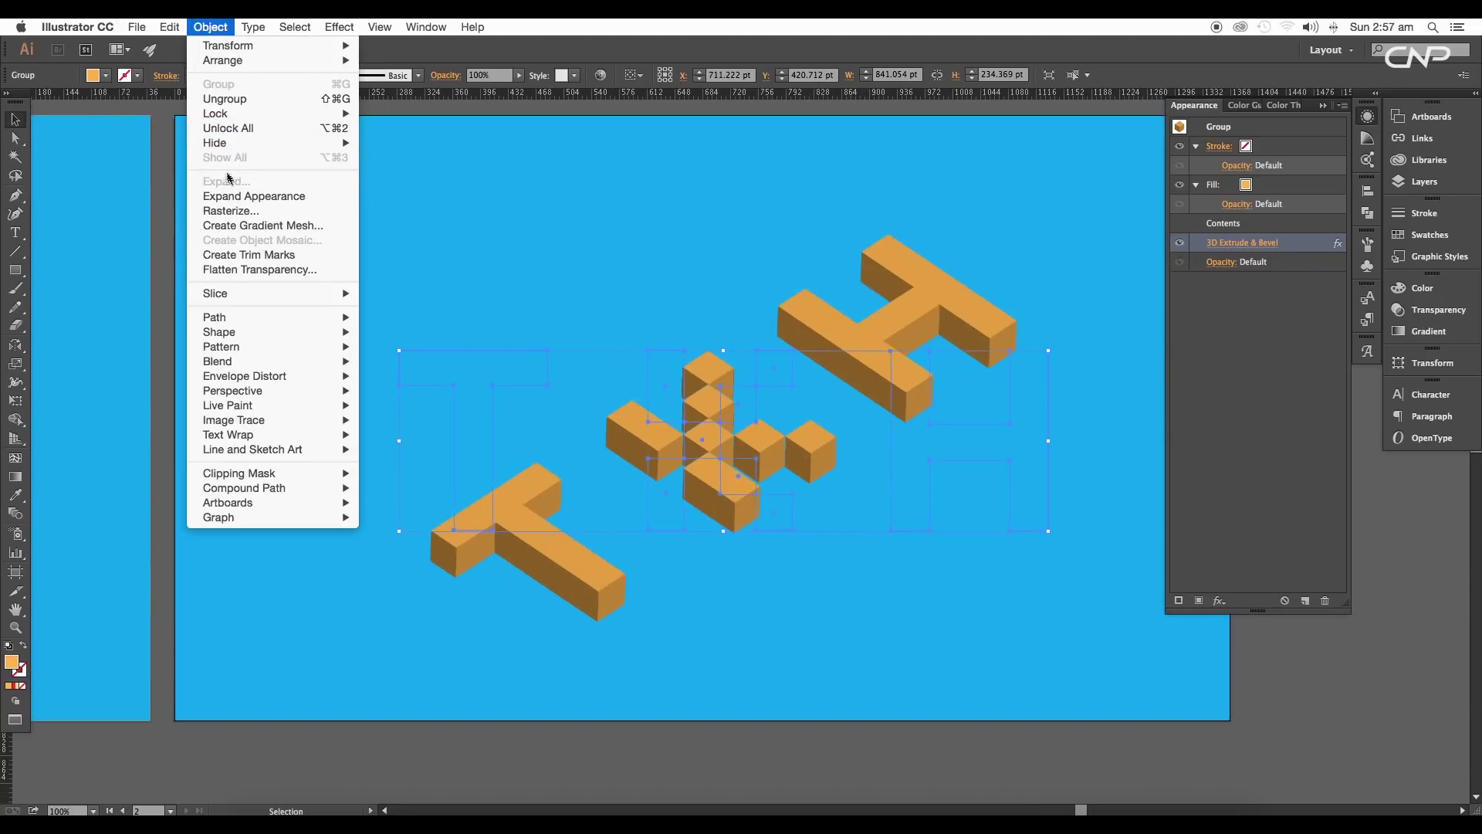
left_click(235, 197)
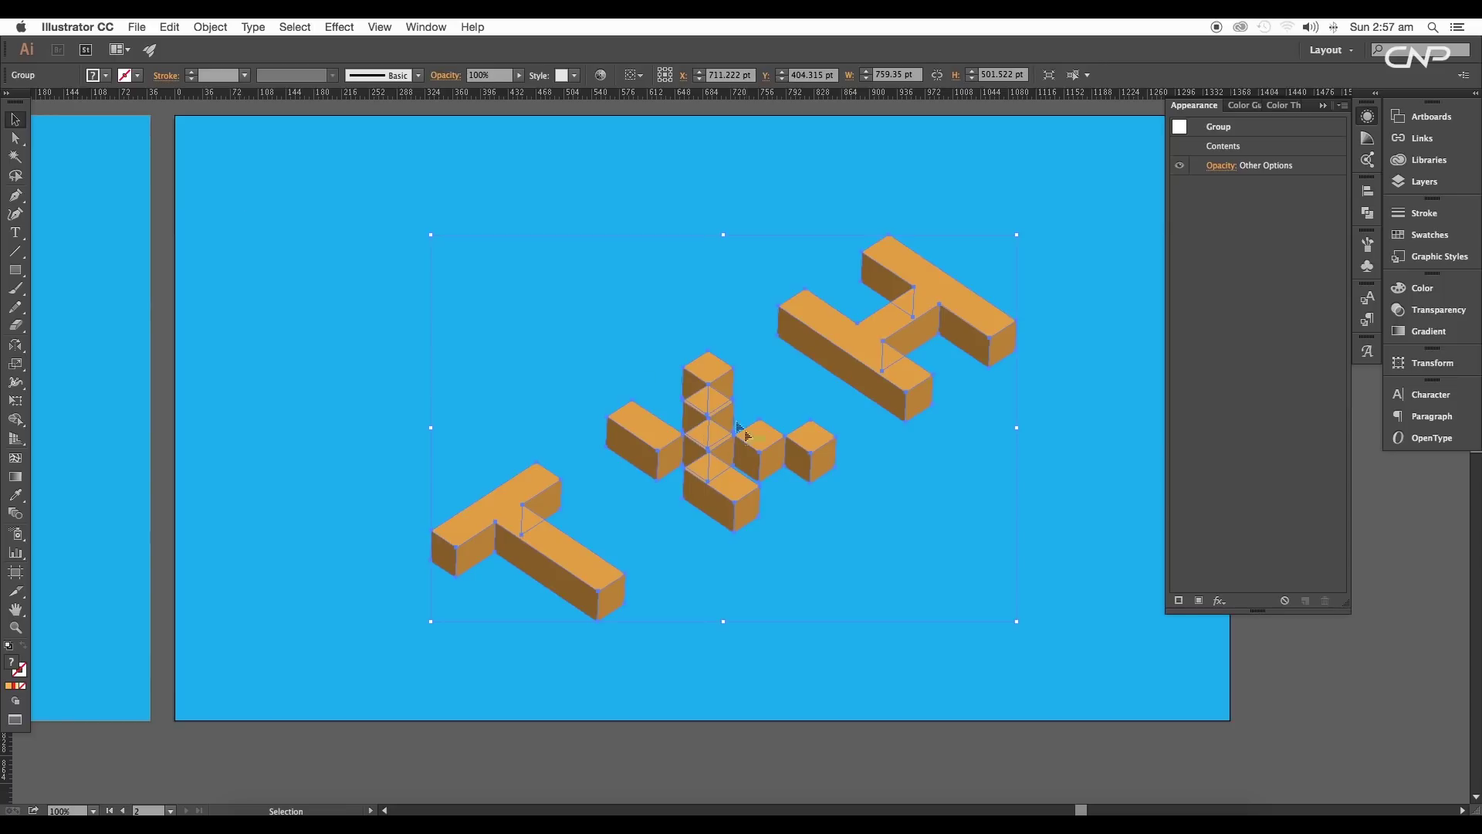
Step: Ungroup the expanded letters, then marquee-select all TKH lettering and ungroup again
right_click(696, 427)
left_click(735, 529)
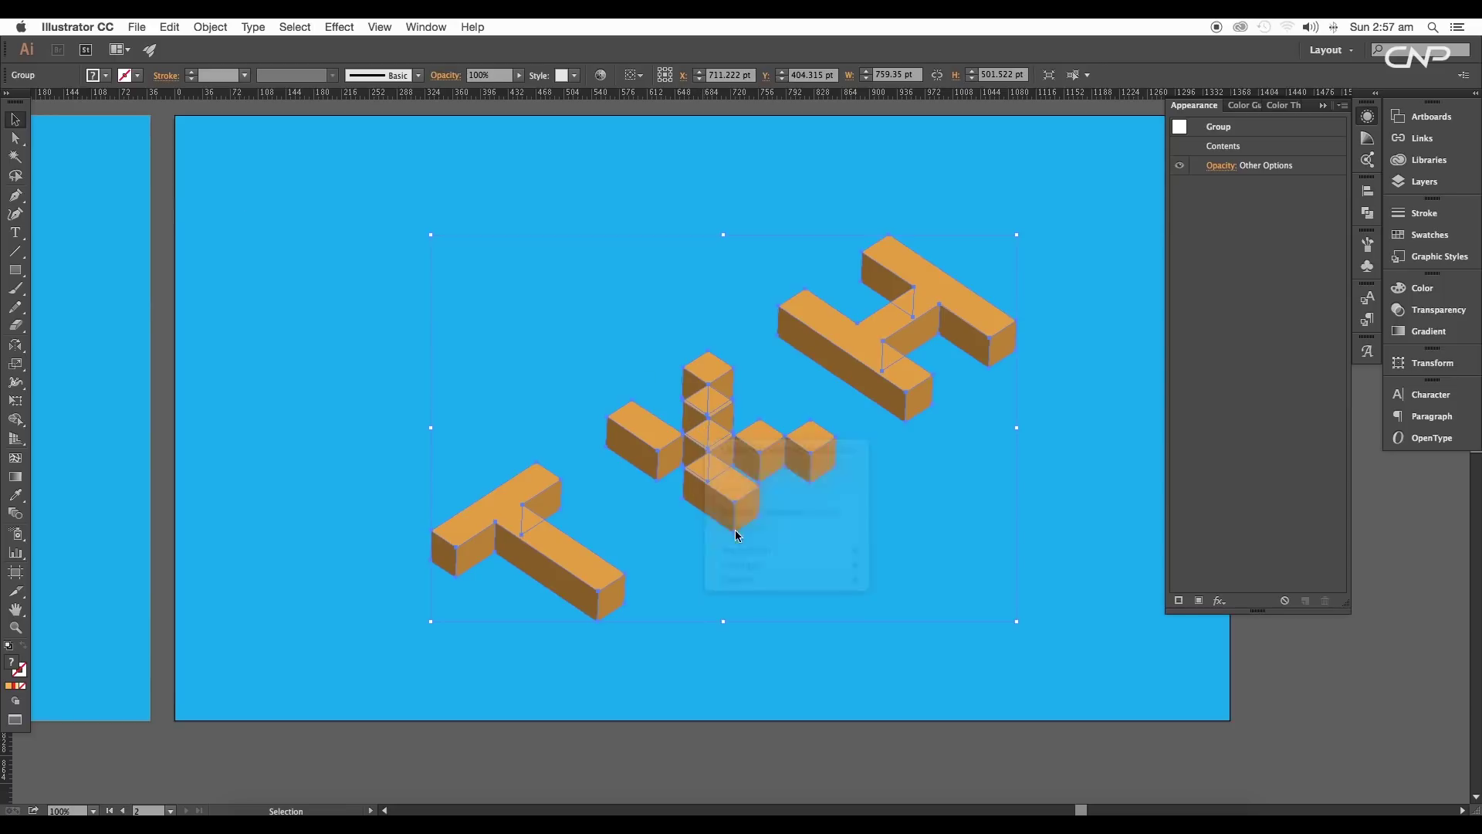
left_click(786, 561)
left_click(750, 511)
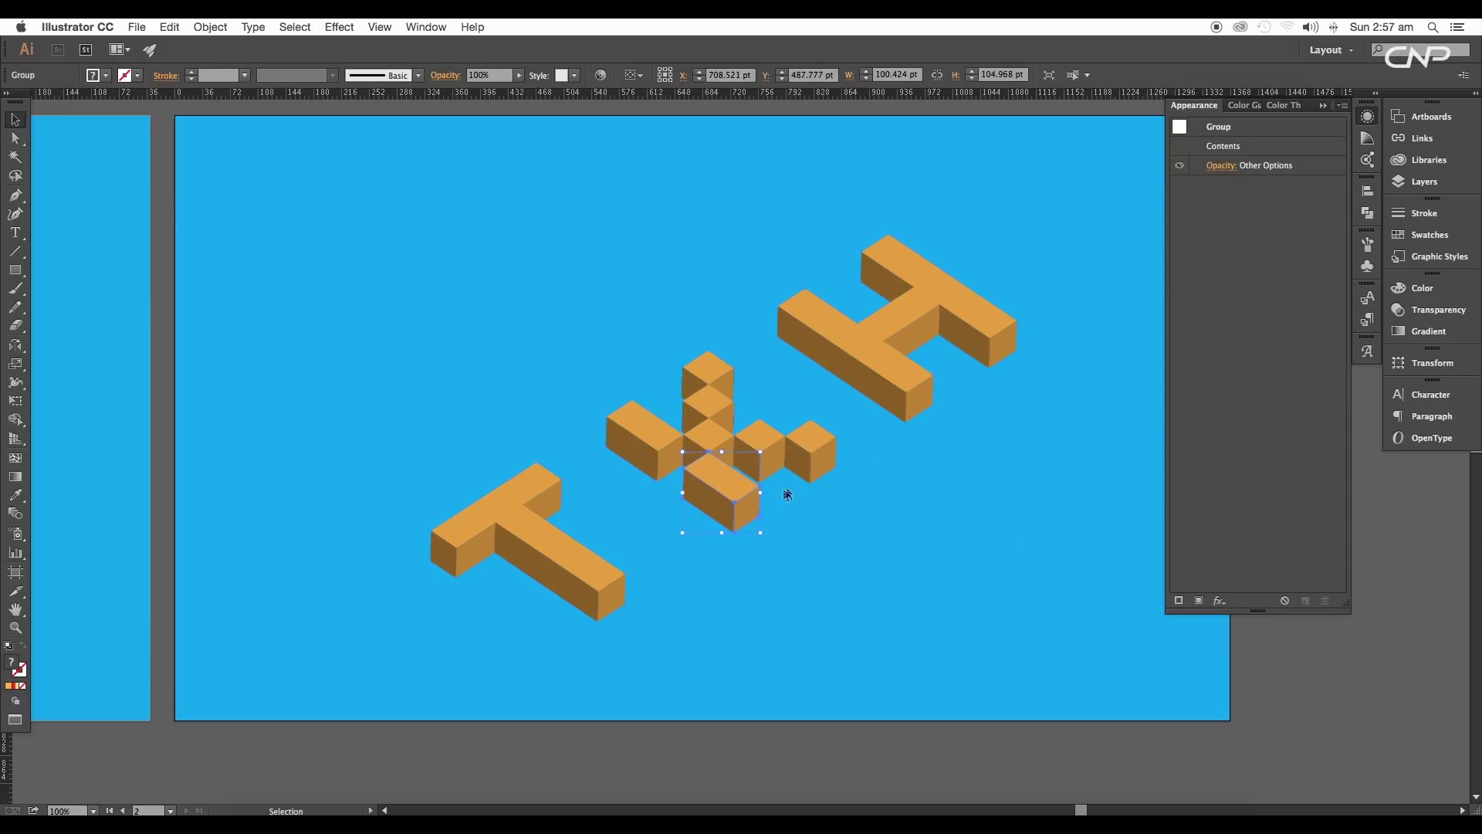
right_click(822, 461)
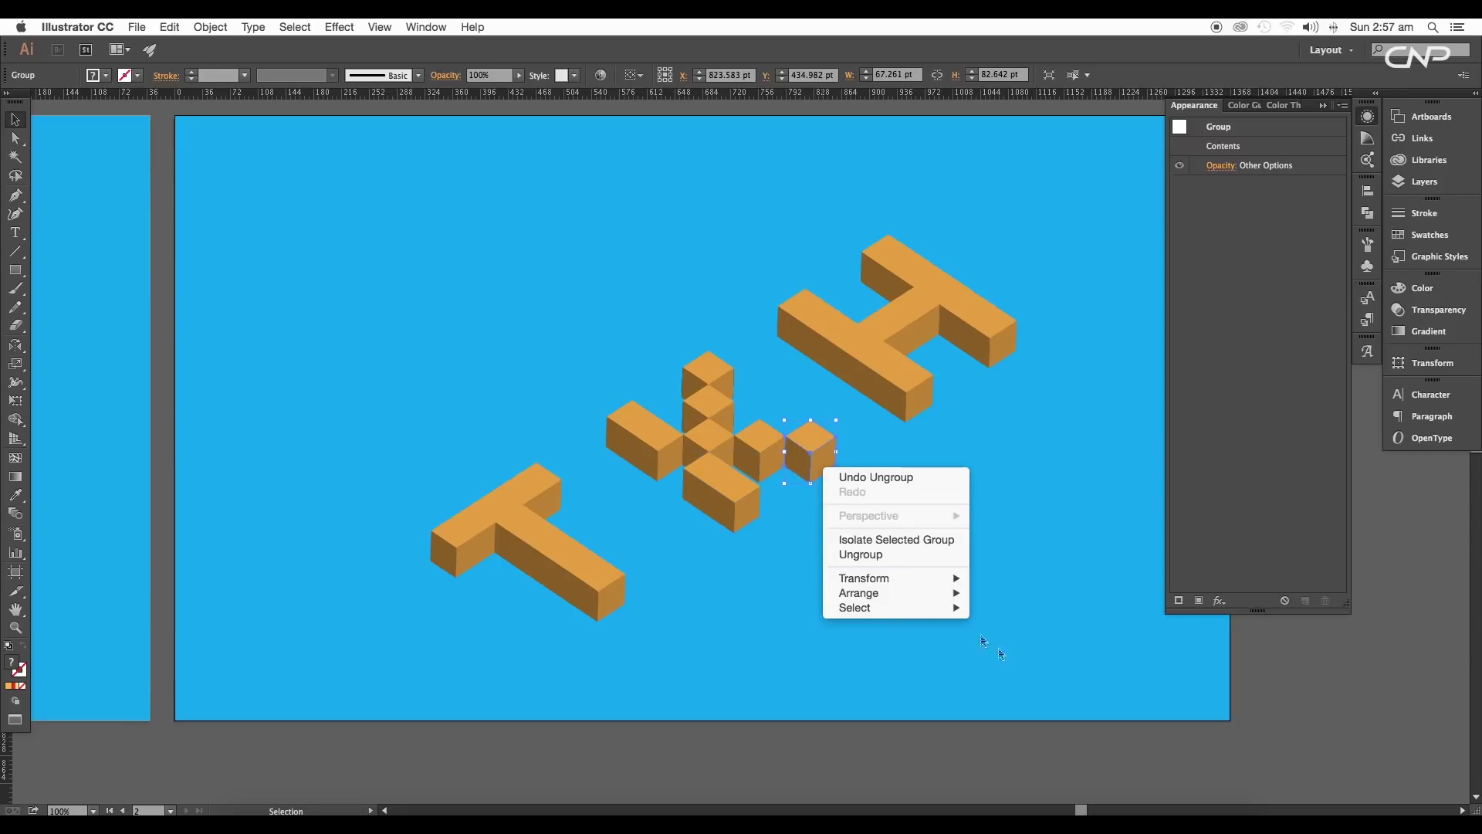
left_click_drag(1055, 678, 386, 194)
right_click(893, 349)
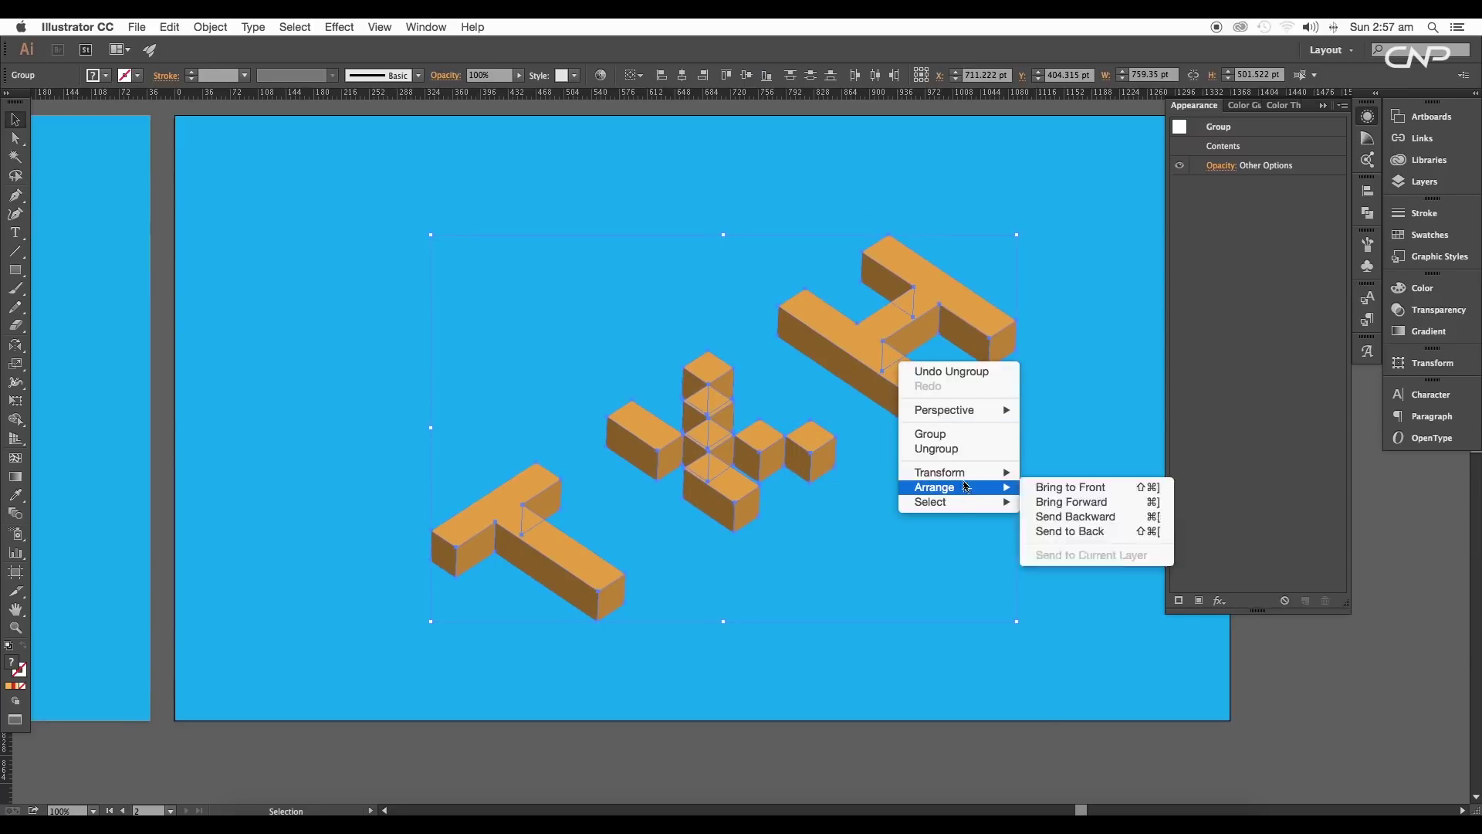
left_click(961, 450)
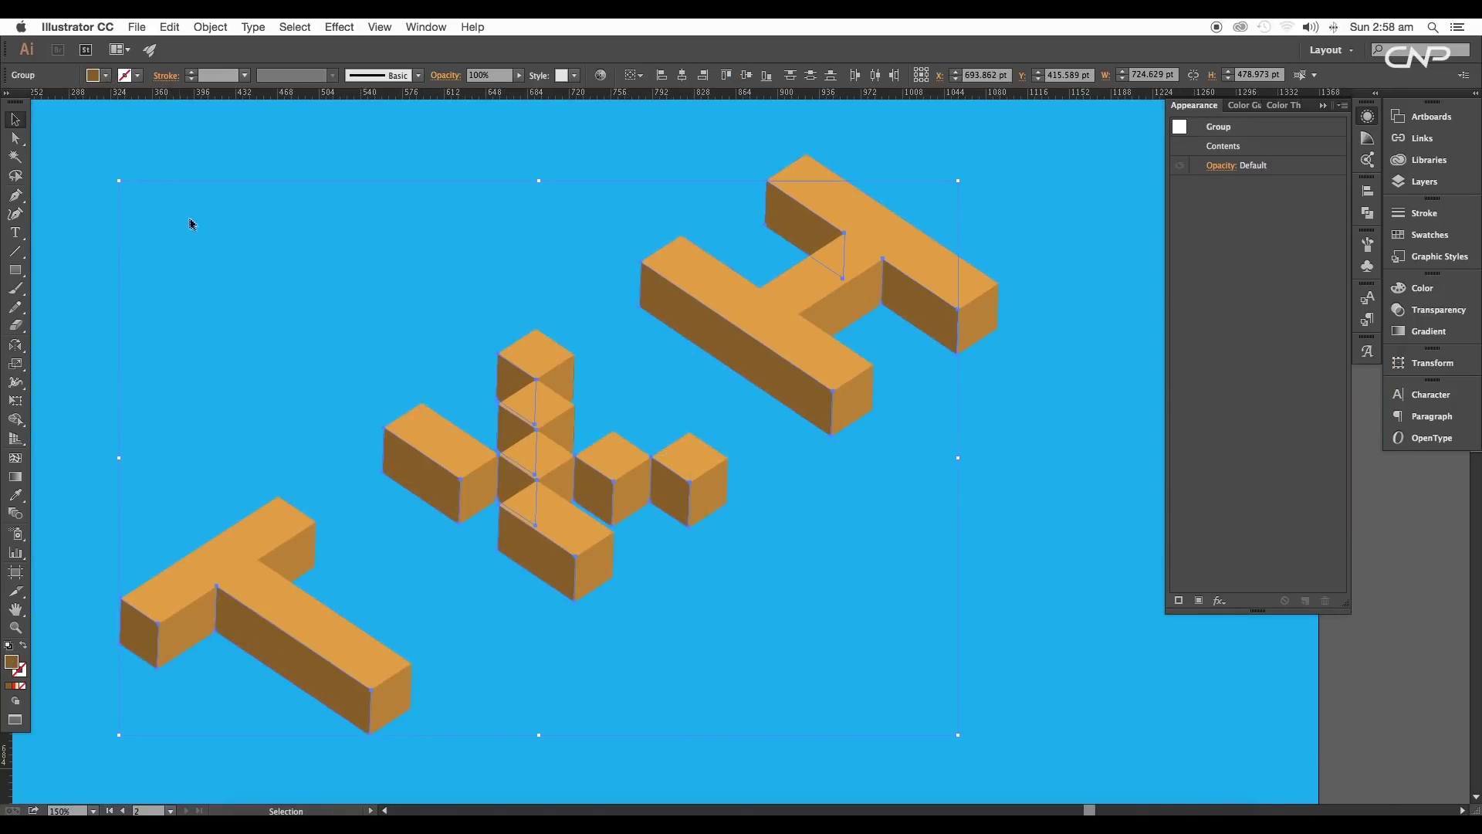
Step: Give the selected side faces the sampled background blue fill and a 4 pt black stroke
key("i")
left_click(234, 248)
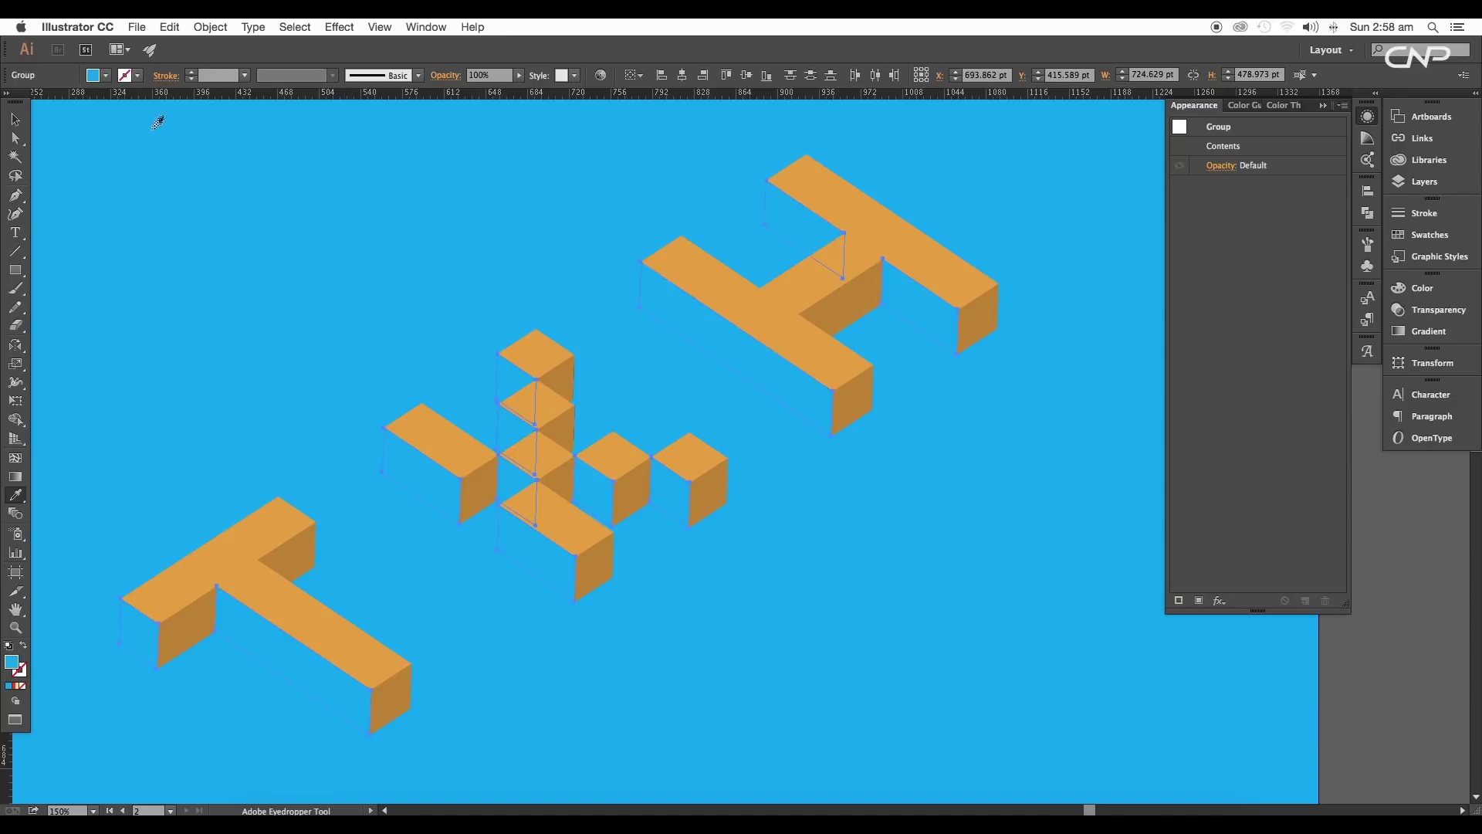
left_click(137, 76)
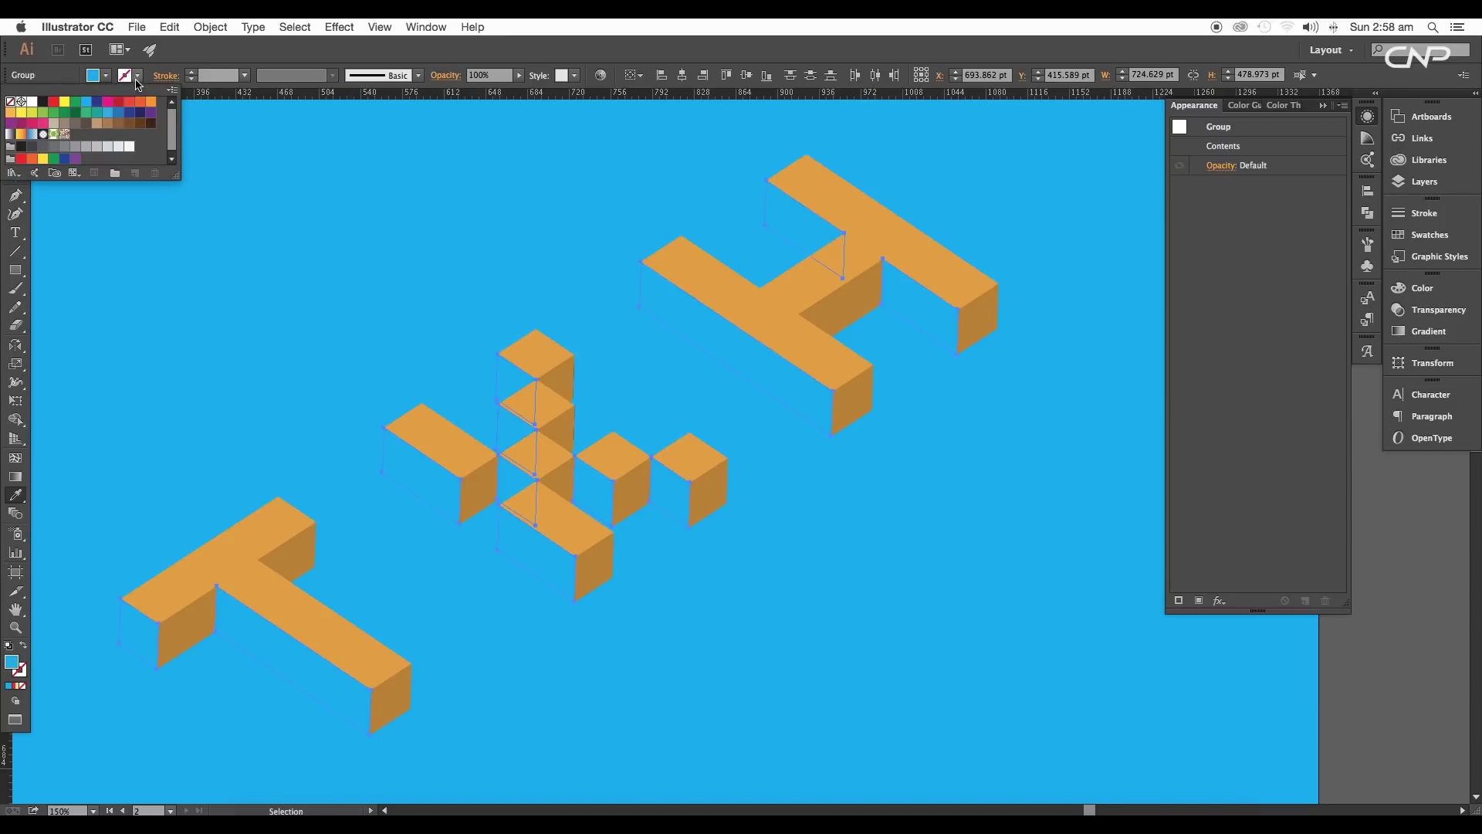
left_click(43, 102)
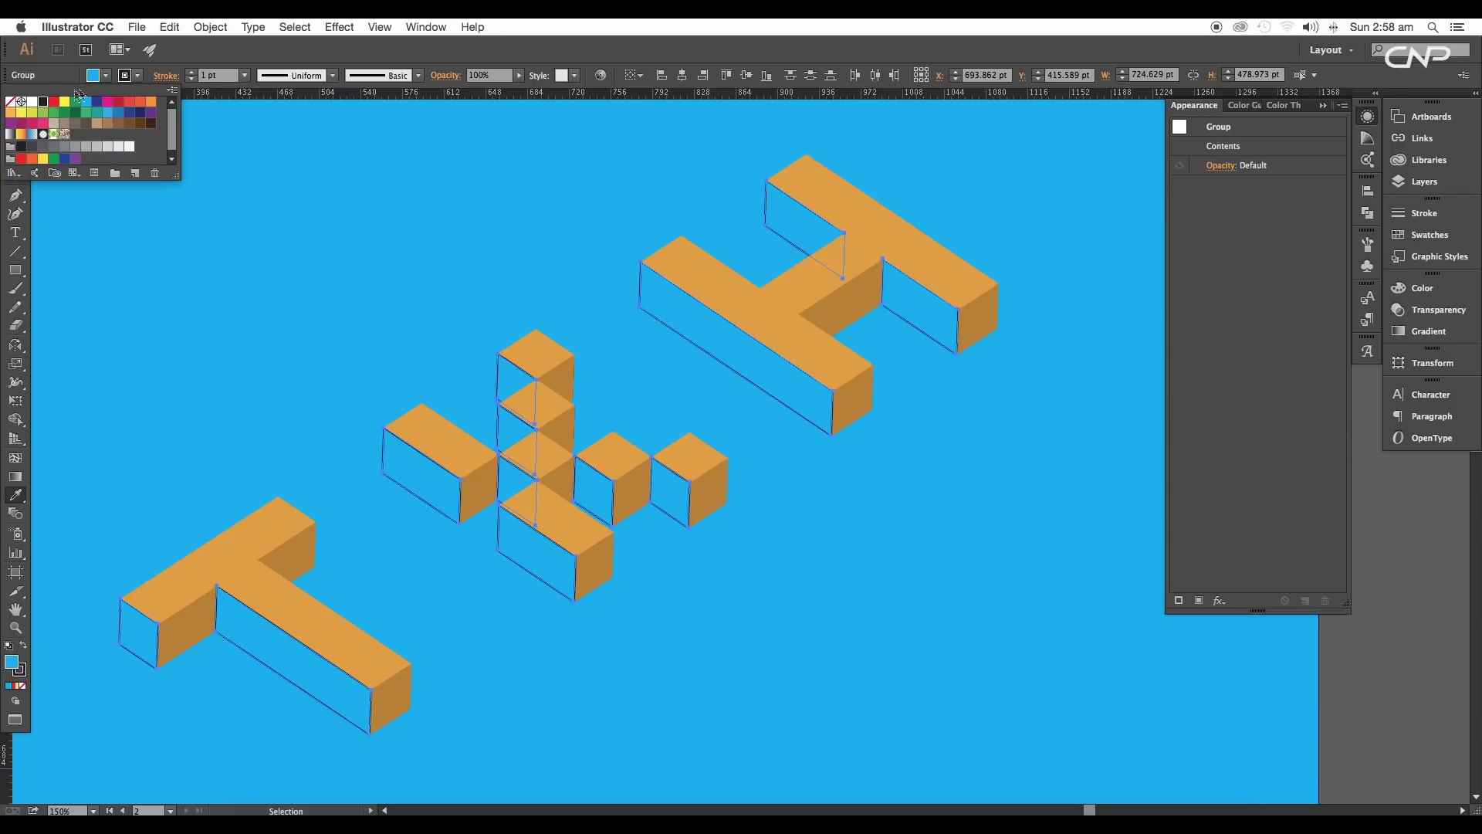
left_click(246, 76)
left_click(267, 190)
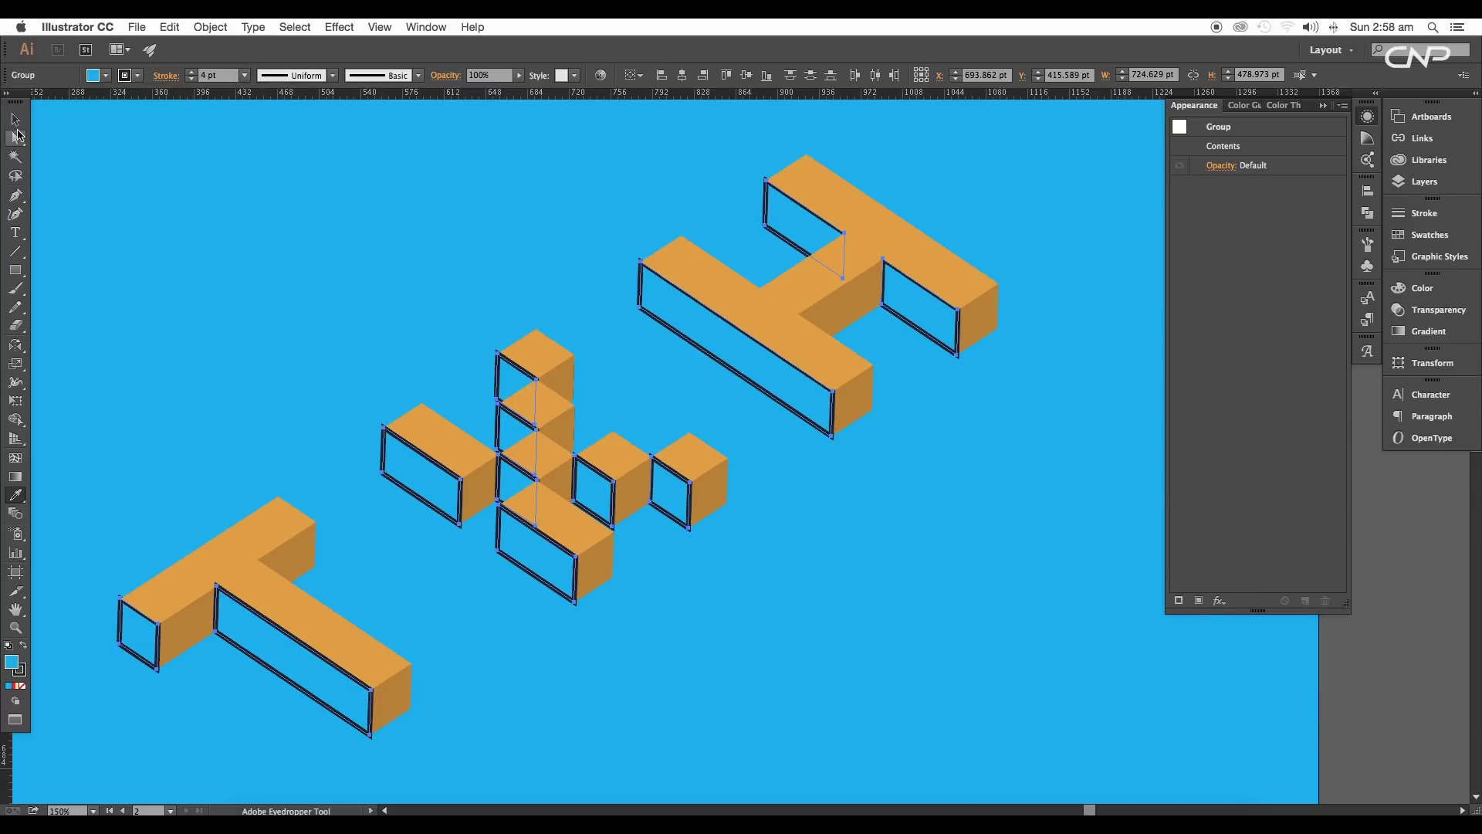
left_click(15, 121)
left_click(199, 225)
key("super+minus")
key("super+minus")
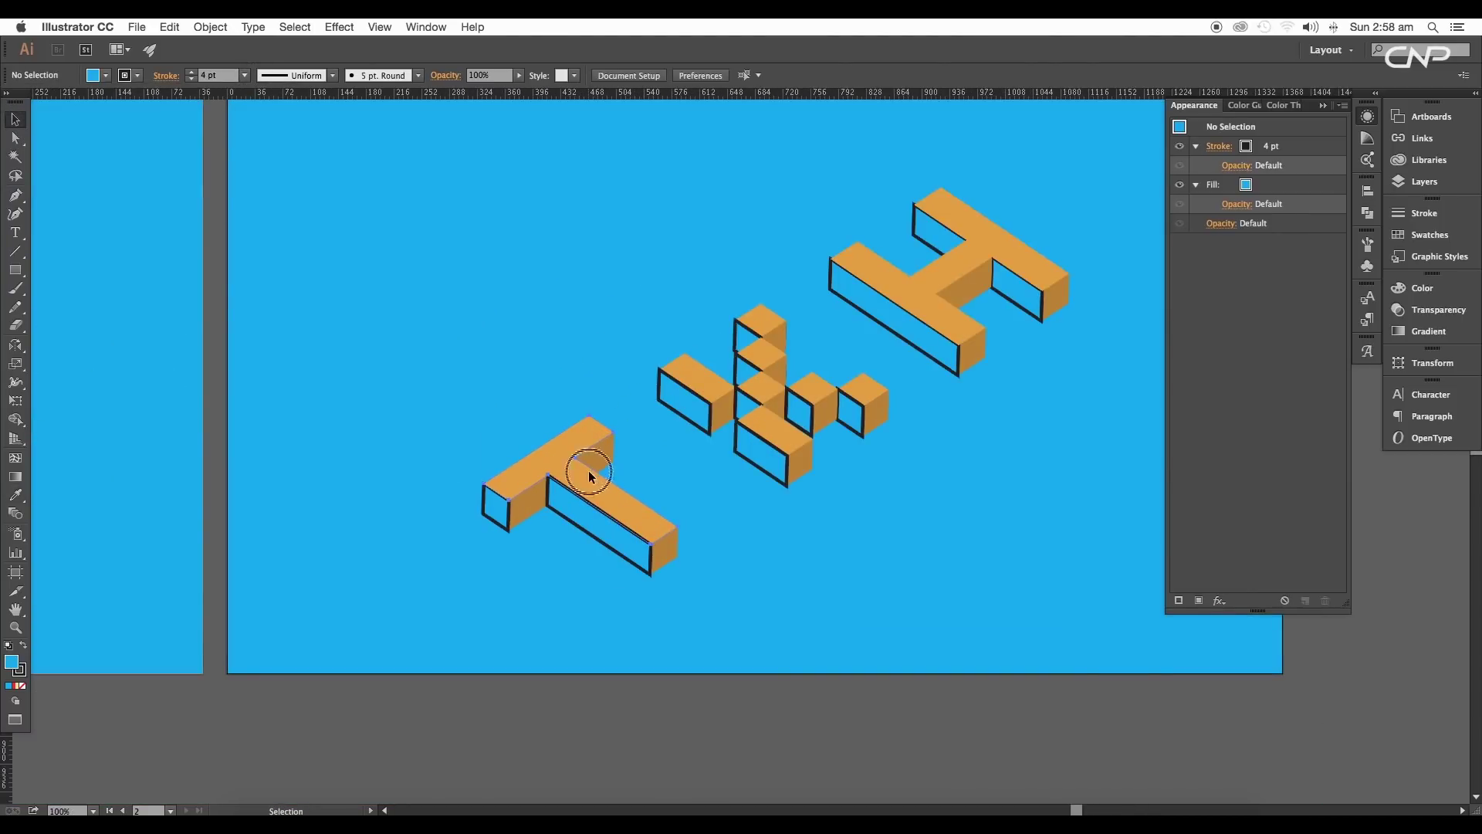
Step: Recolour the letter tops bright yellow-orange (ffaa00)
left_click(588, 472)
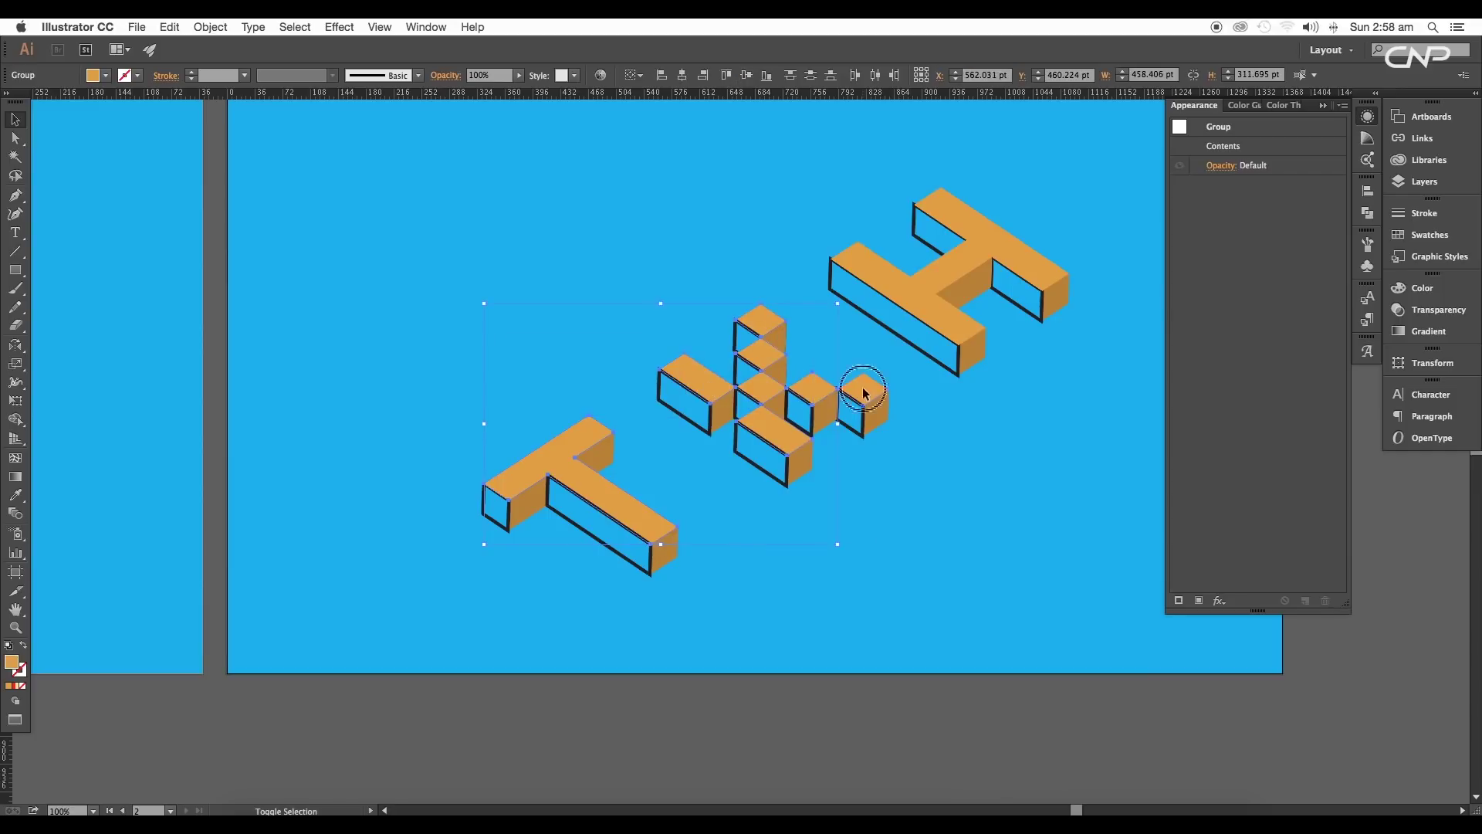
double_click(17, 665)
left_click(468, 471)
left_click(501, 644)
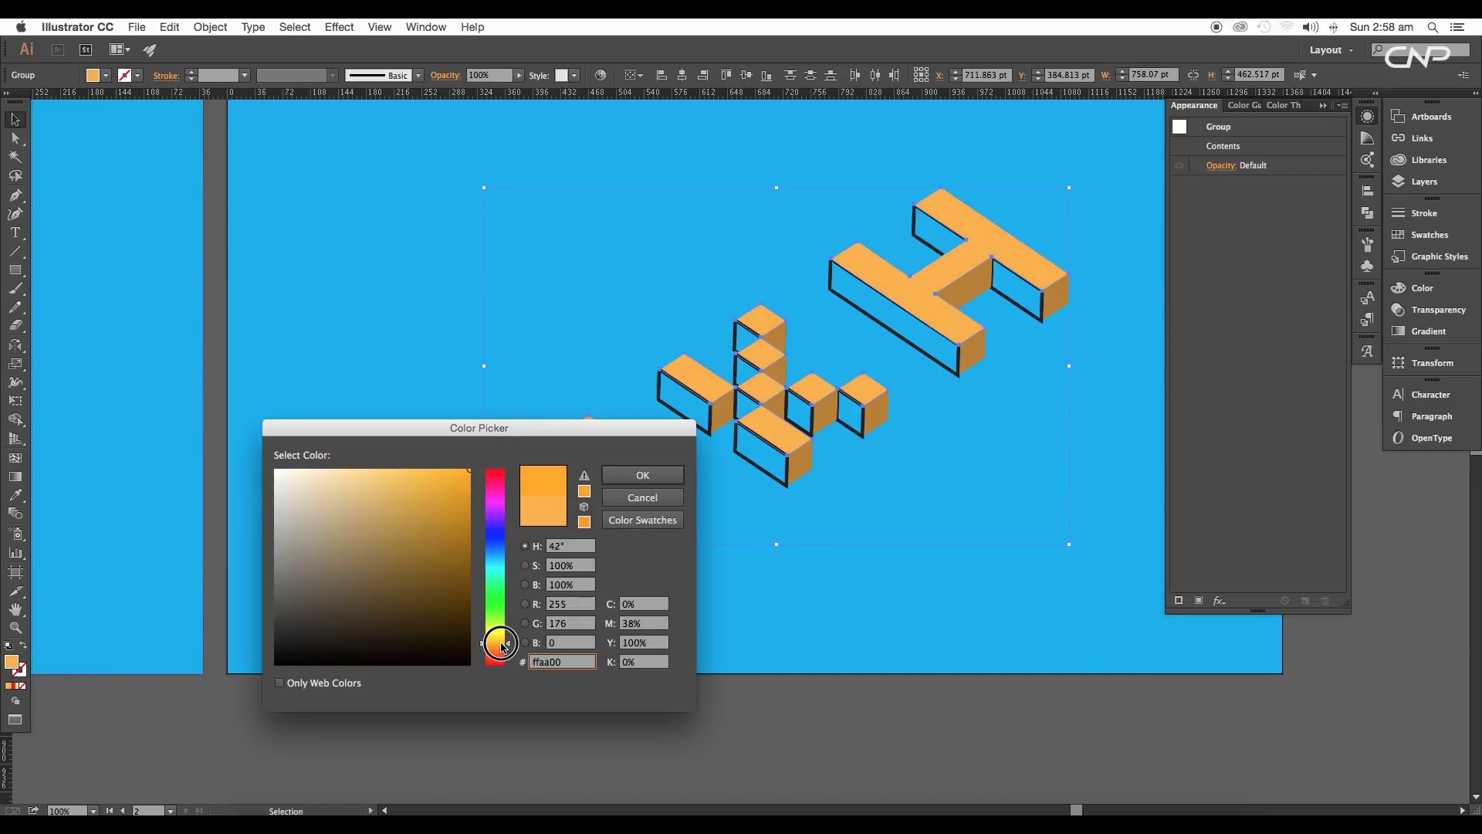
left_click(628, 474)
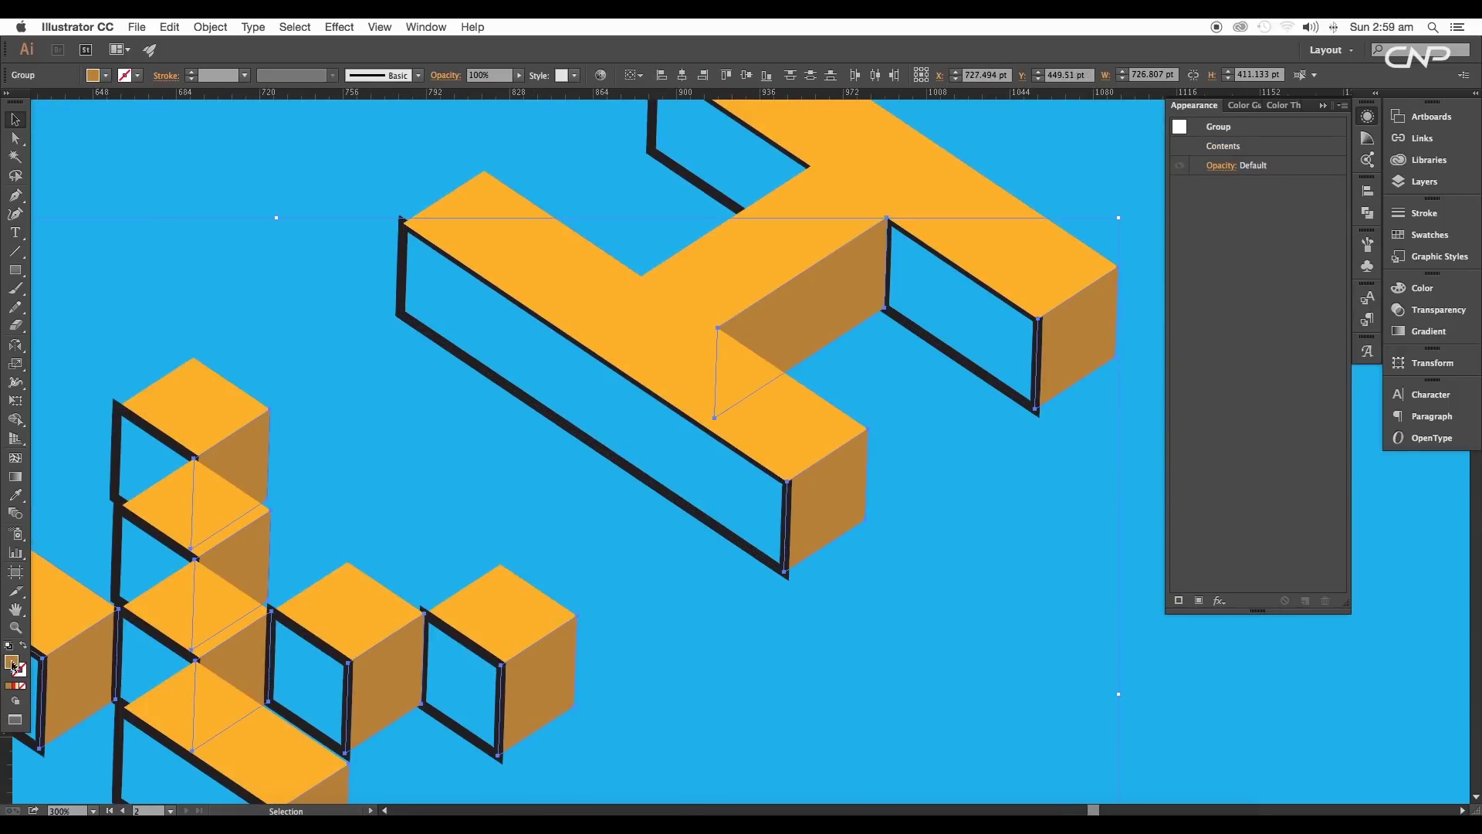
Step: Fill the remaining side faces pink with colour f47d7d
double_click(11, 662)
type("f47d7d")
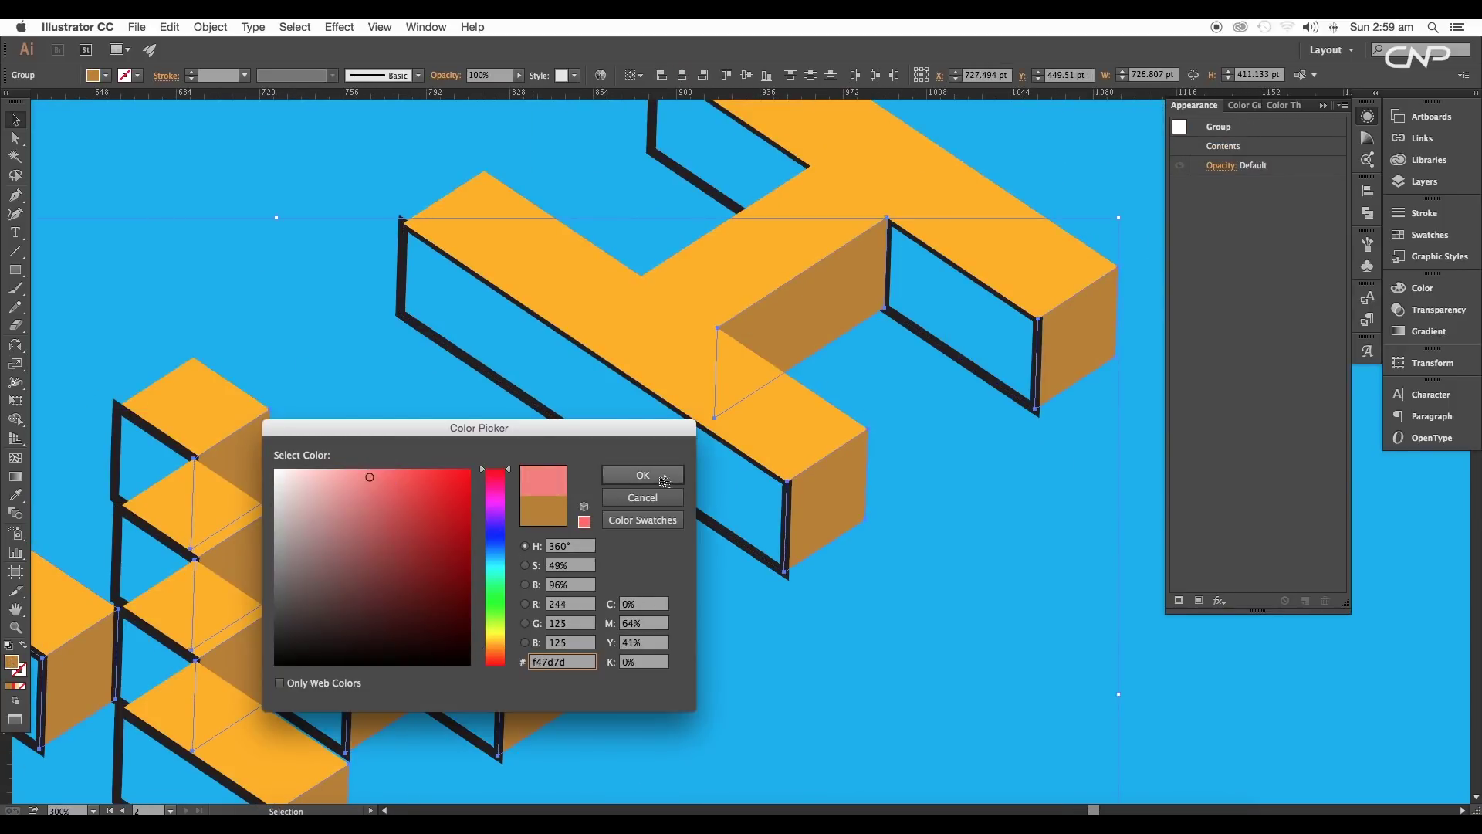
left_click(664, 480)
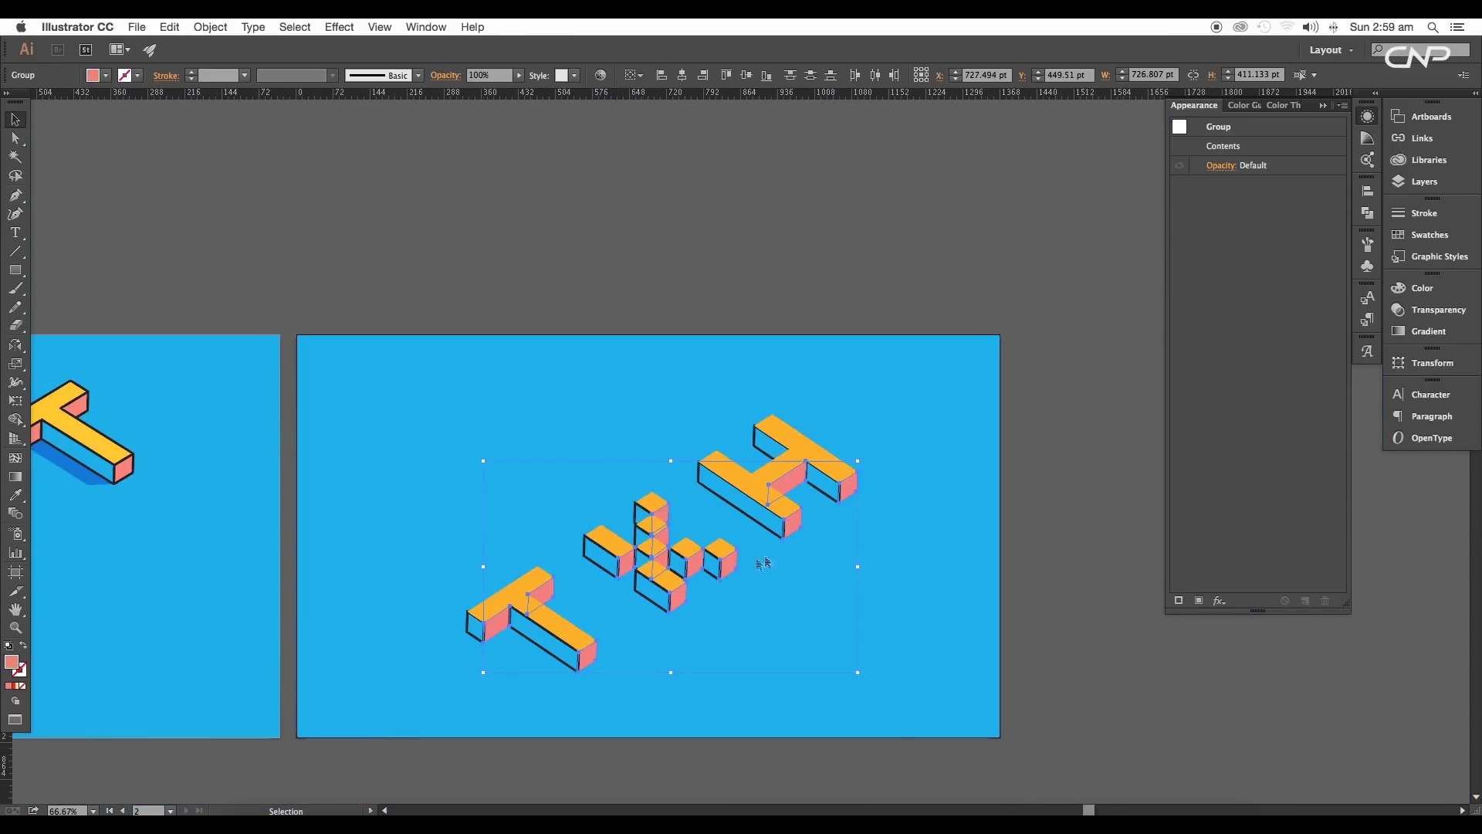
Step: Raise every letter's outline to 6 pt with round corner joins
scroll(764, 563, "up", 3)
scroll(321, 420, "up", 1)
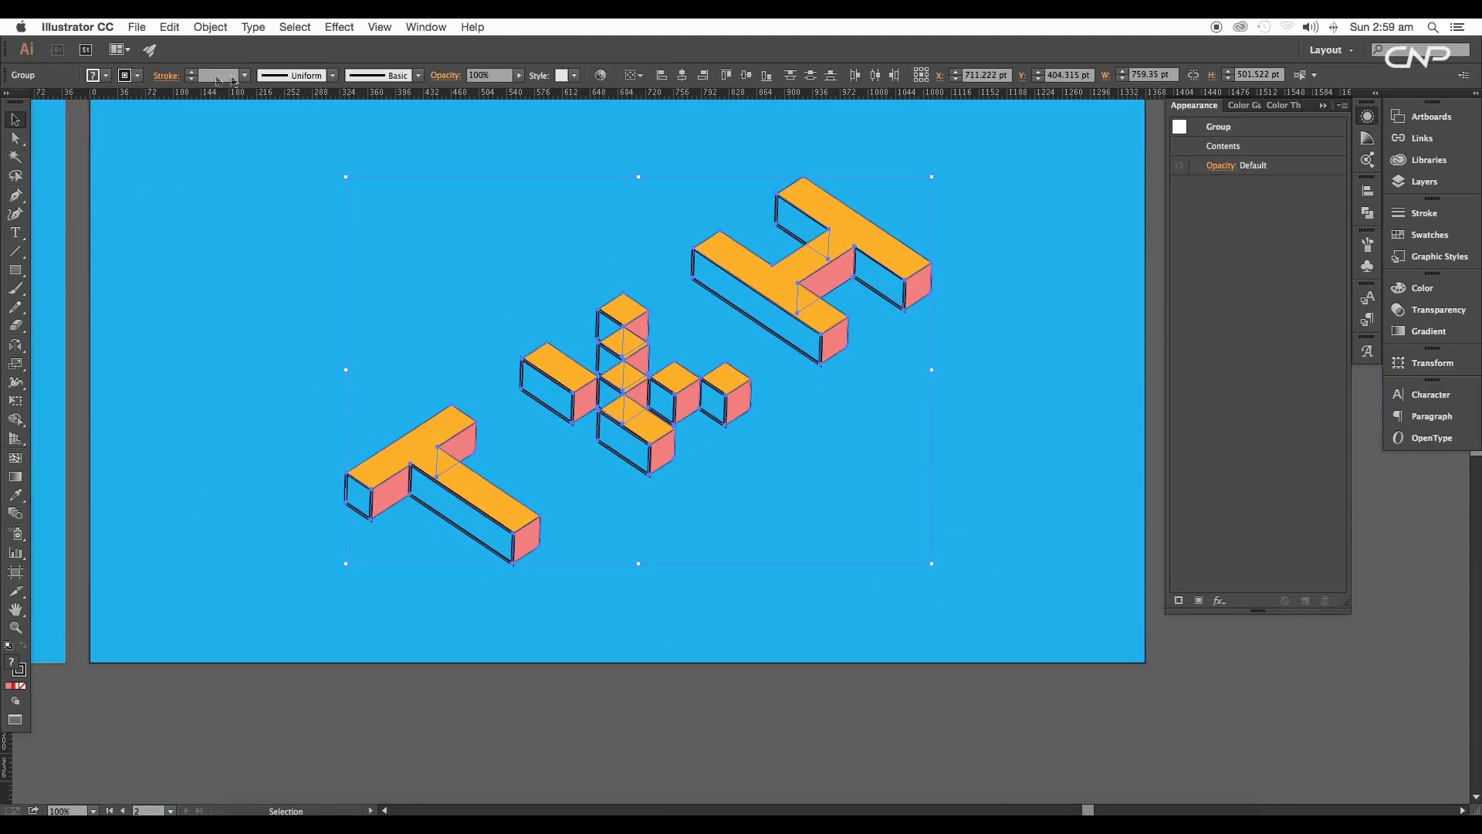
left_click(245, 75)
left_click(263, 214)
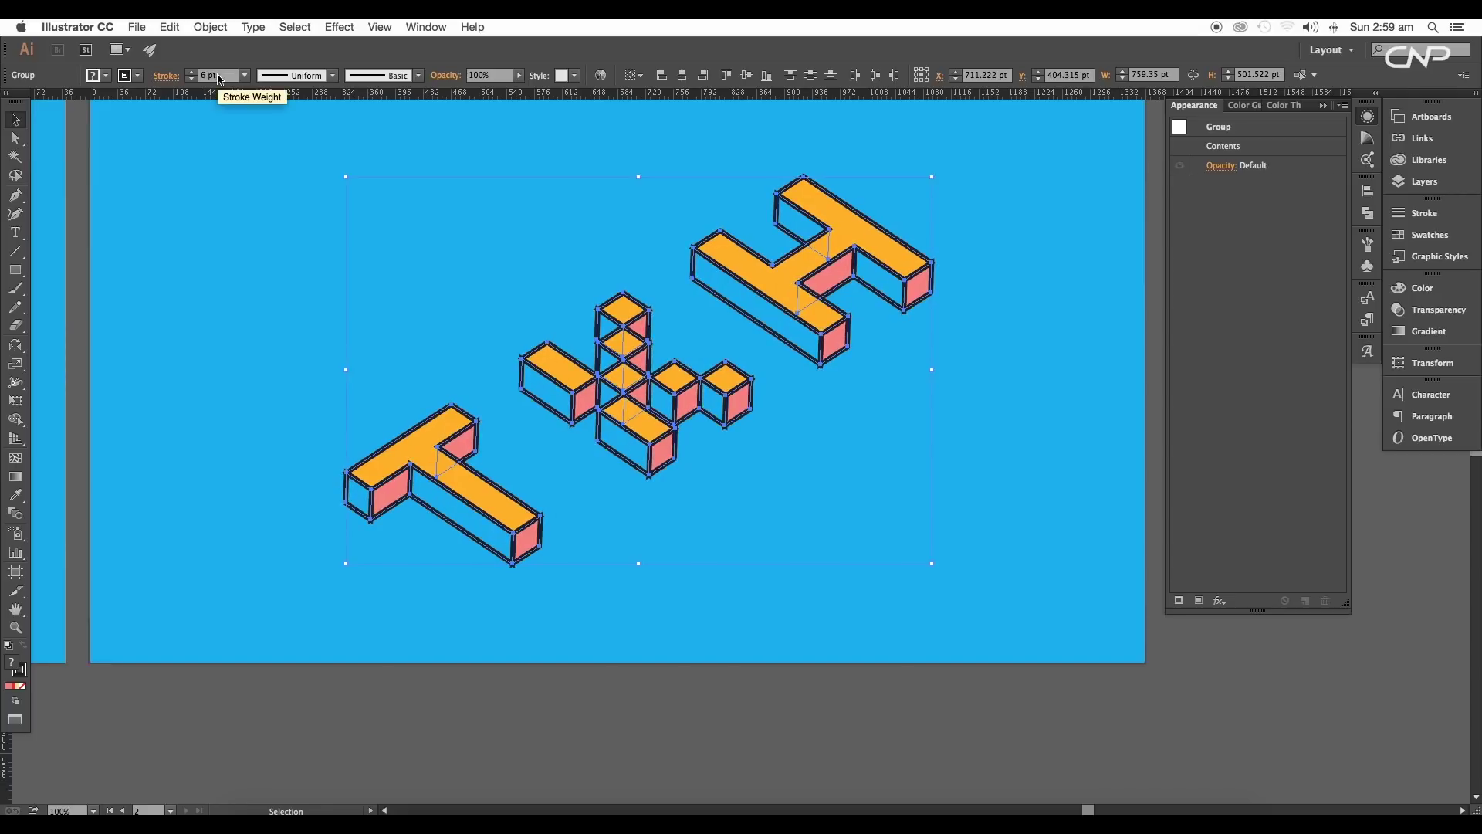
left_click(167, 76)
left_click(84, 136)
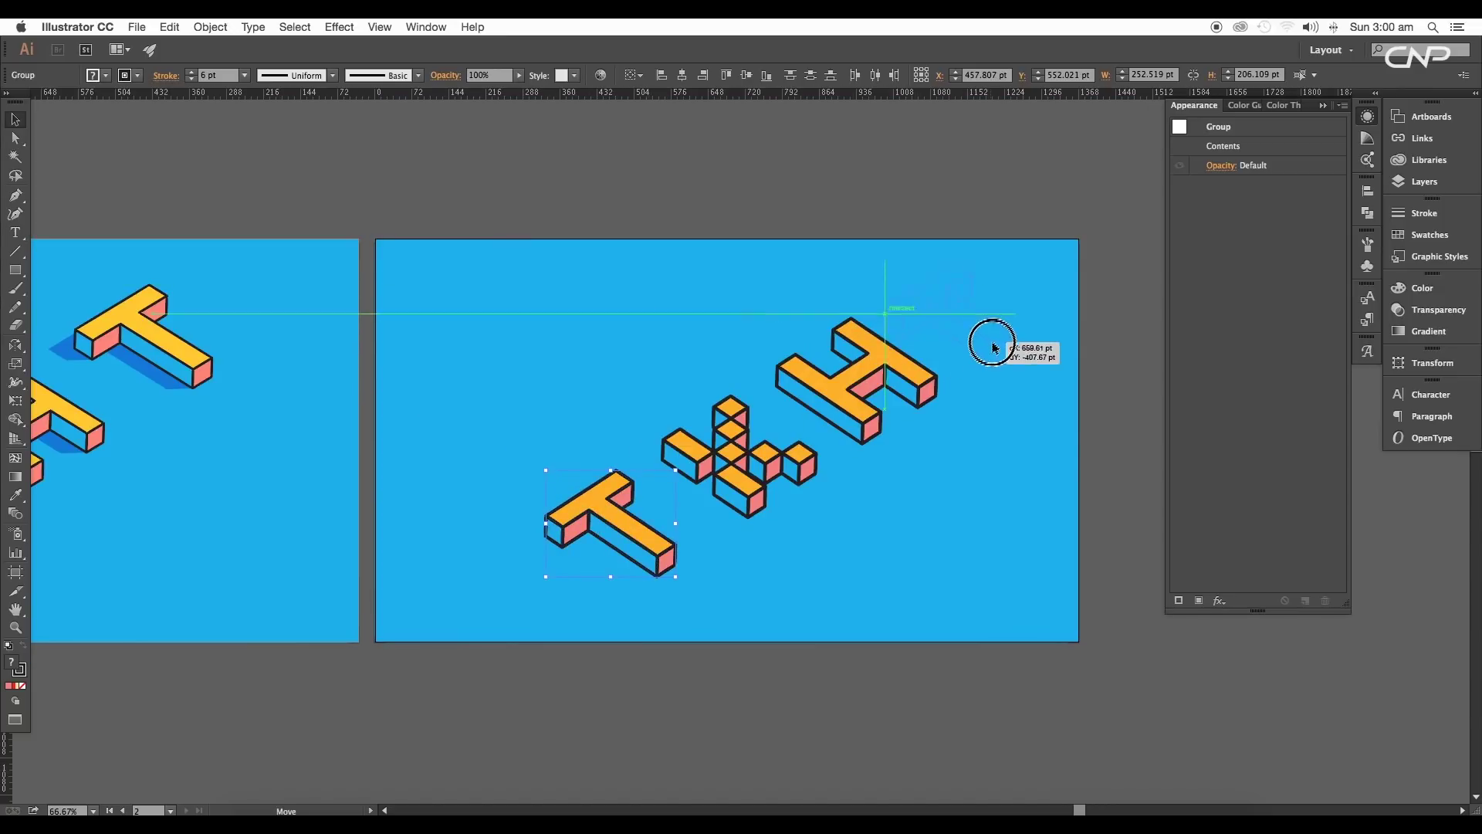
Step: Move the T to the artboard's upper right and reposition the + and H
left_click_drag(650, 535, 996, 310)
left_click_drag(746, 498, 619, 546)
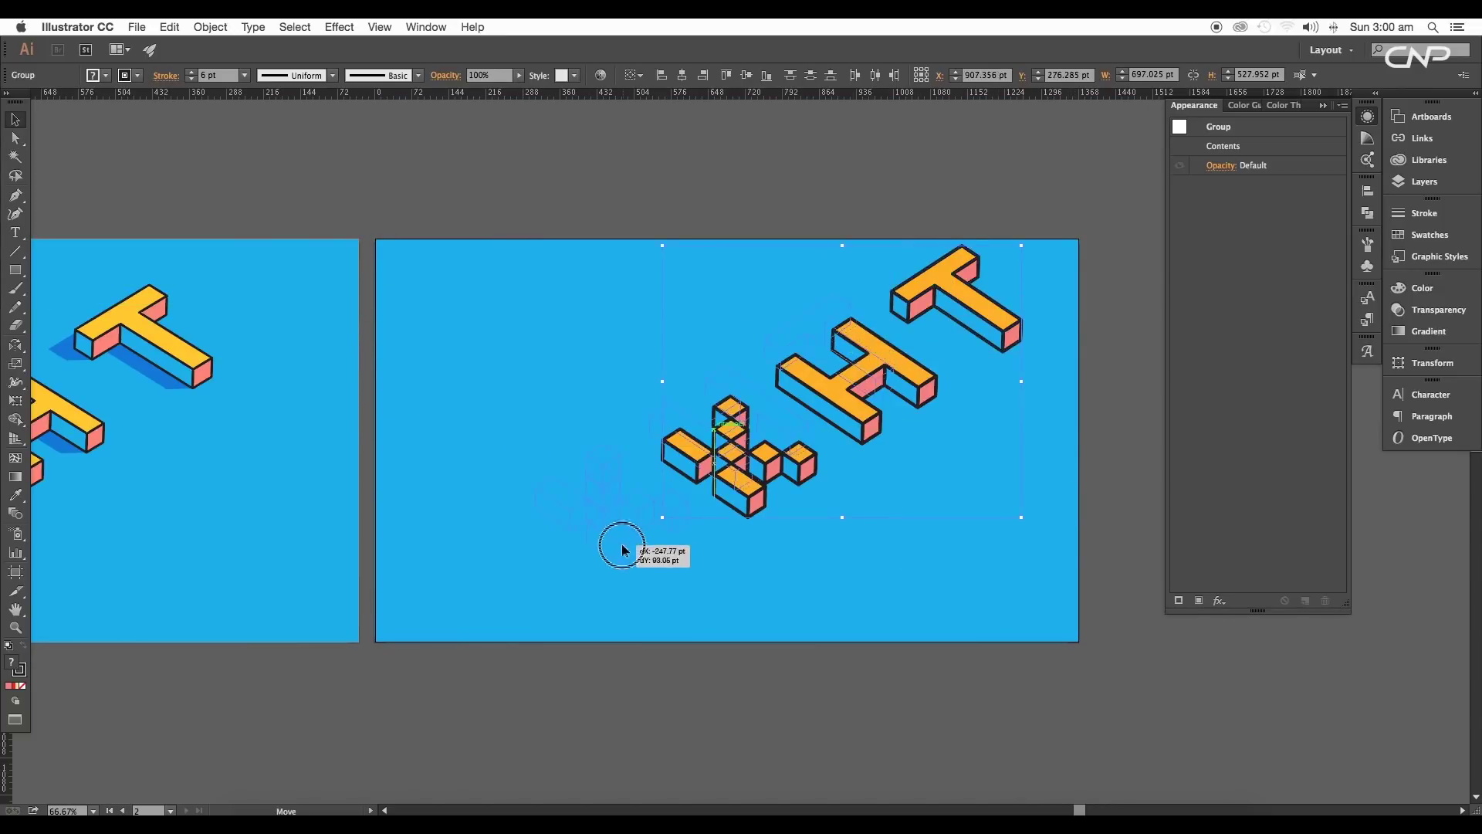
left_click_drag(781, 364, 791, 357)
left_click_drag(699, 511, 745, 519)
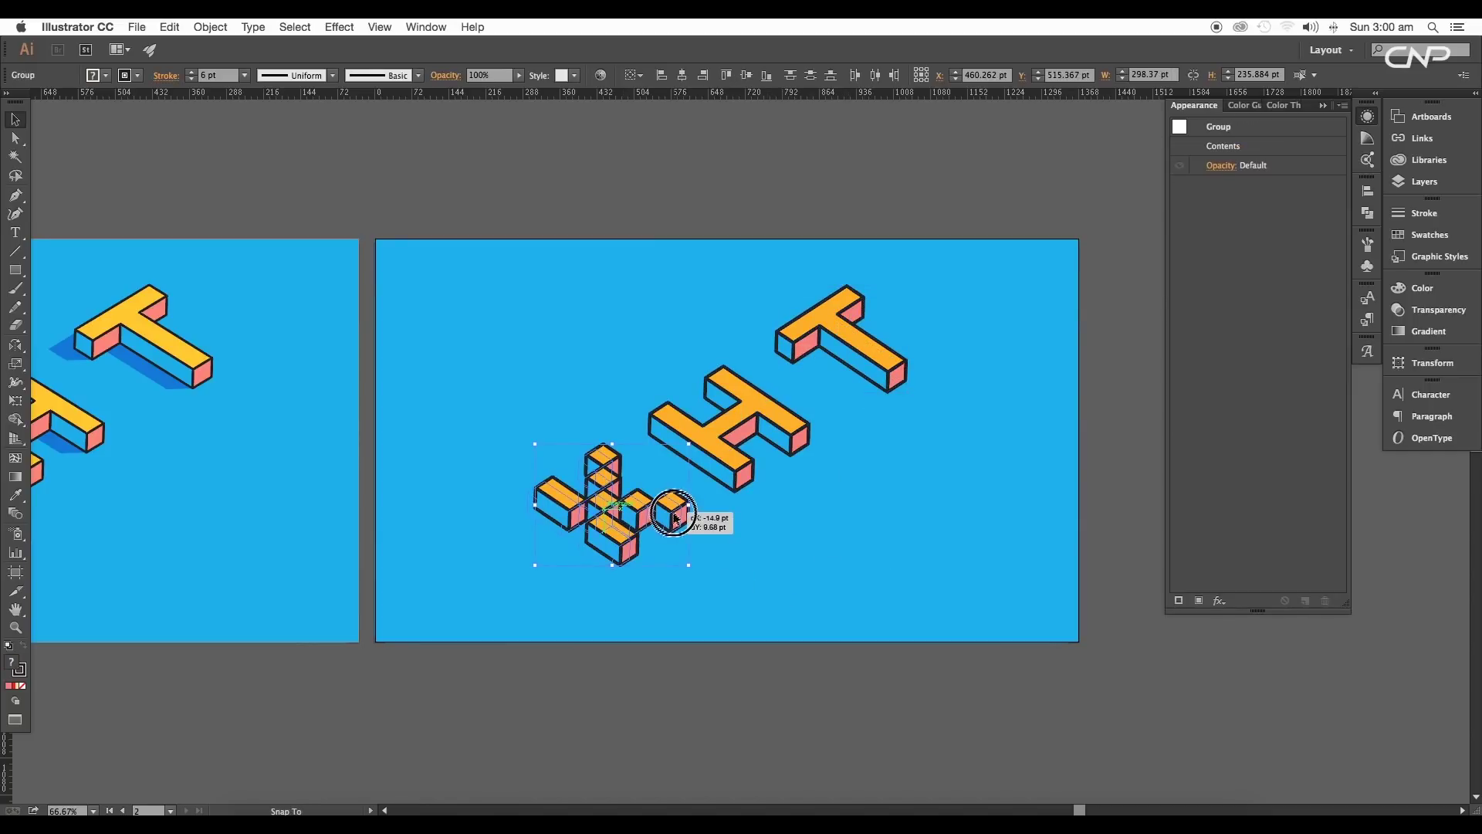
left_click(772, 533)
Step: Compare against the reference artboard, then select the letter tops for copying
key("ctrl+minus")
key("ctrl+1")
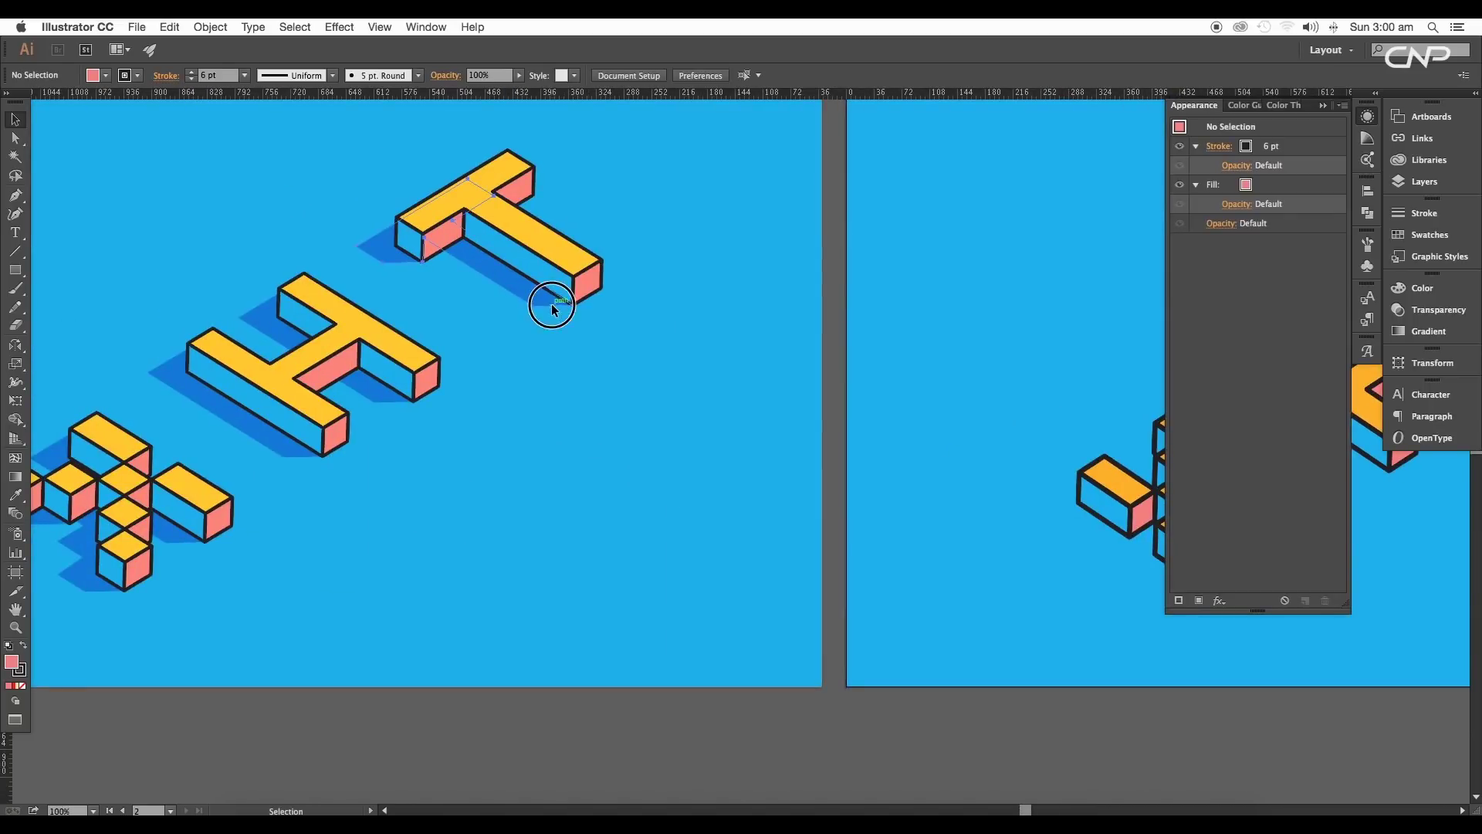
left_click(548, 304)
scroll(667, 445, "right", 10)
scroll(447, 493, "down", 3)
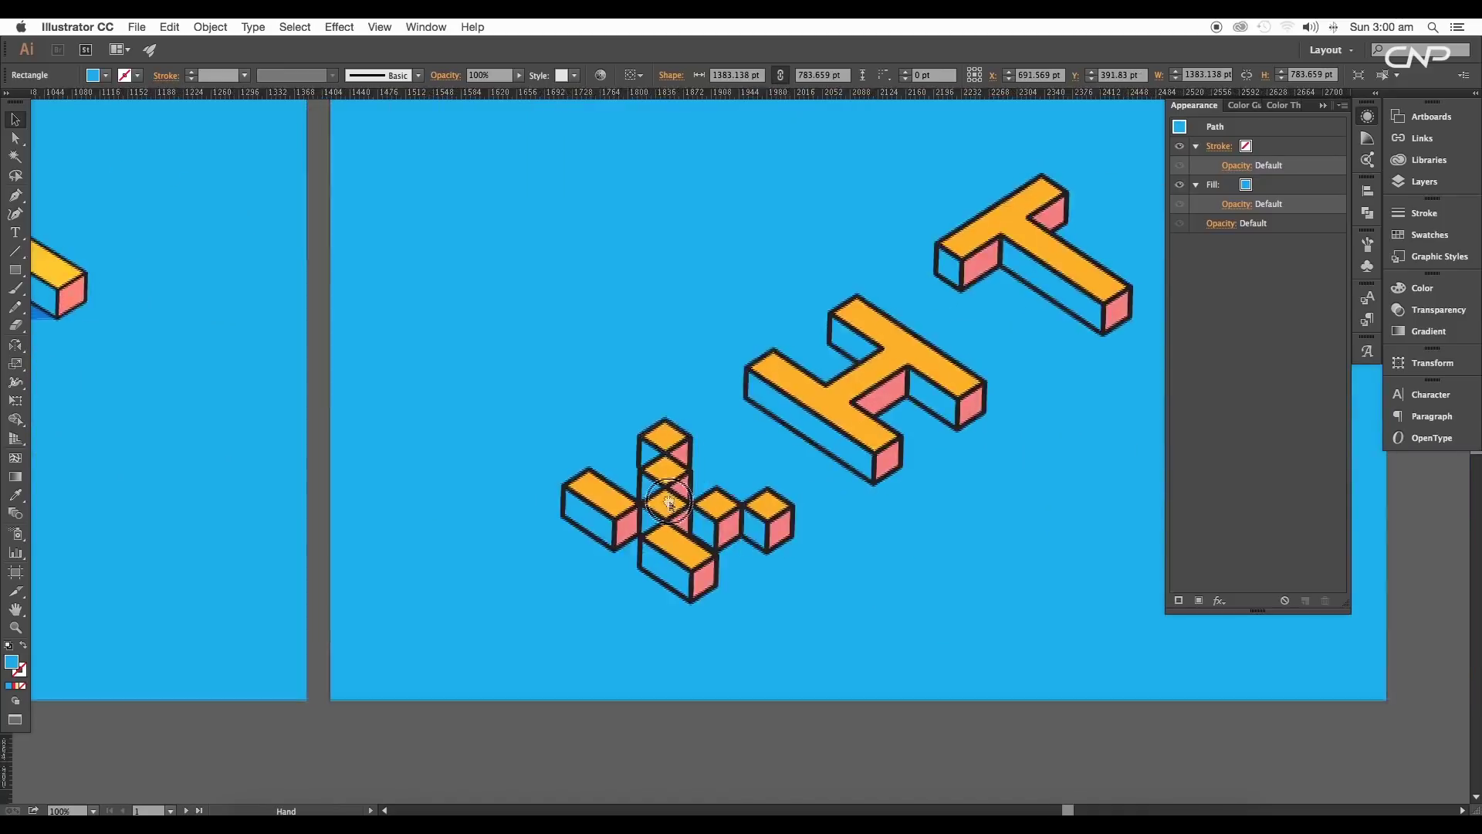
left_click(937, 343)
left_click(841, 423)
key("ctrl+plus")
key("ctrl+plus")
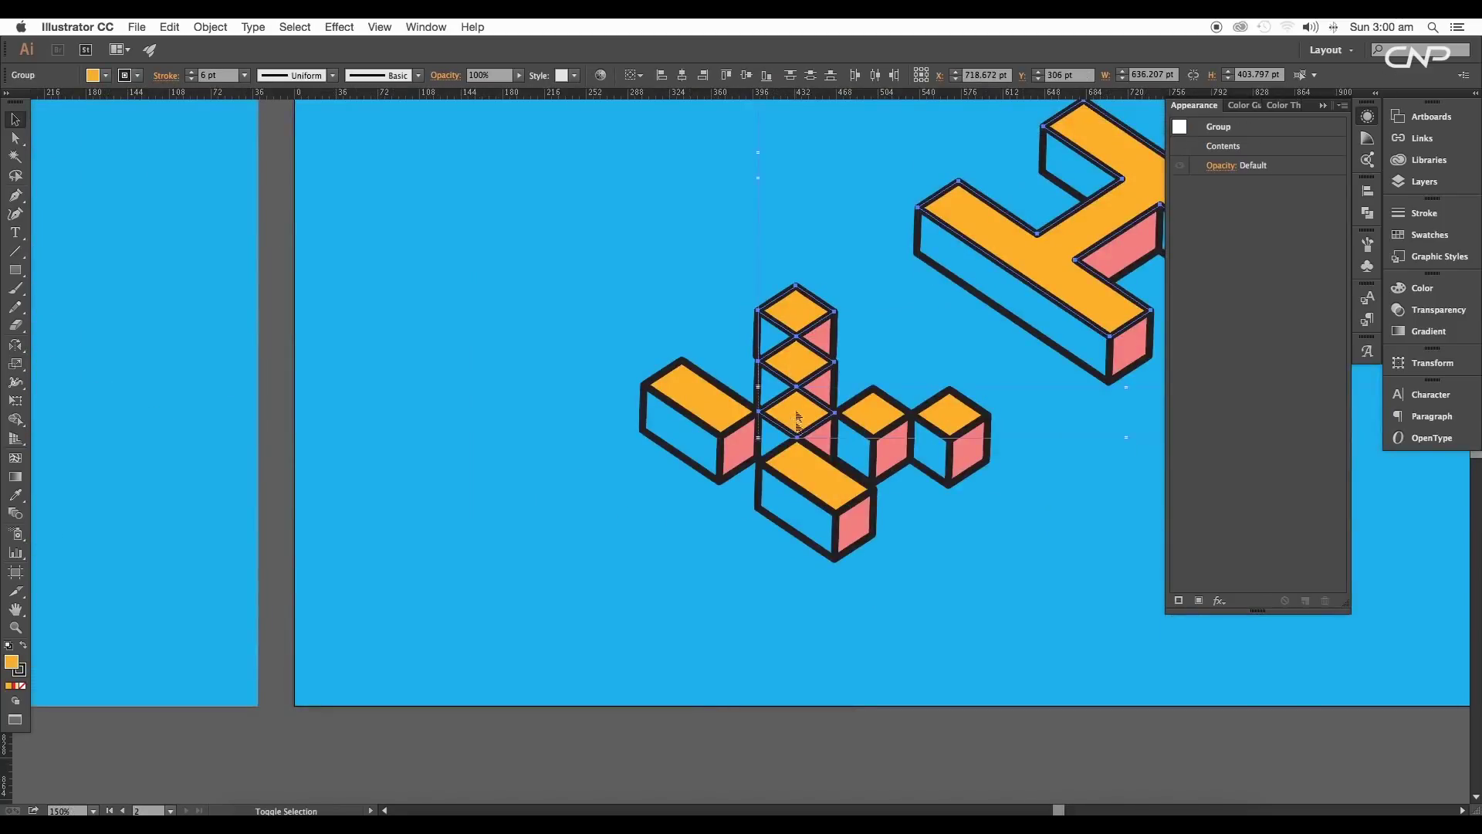
Step: Drop the copied tops down-left of the letters and send them to the back
left_click_drag(467, 408, 467, 407)
key("ctrl+minus")
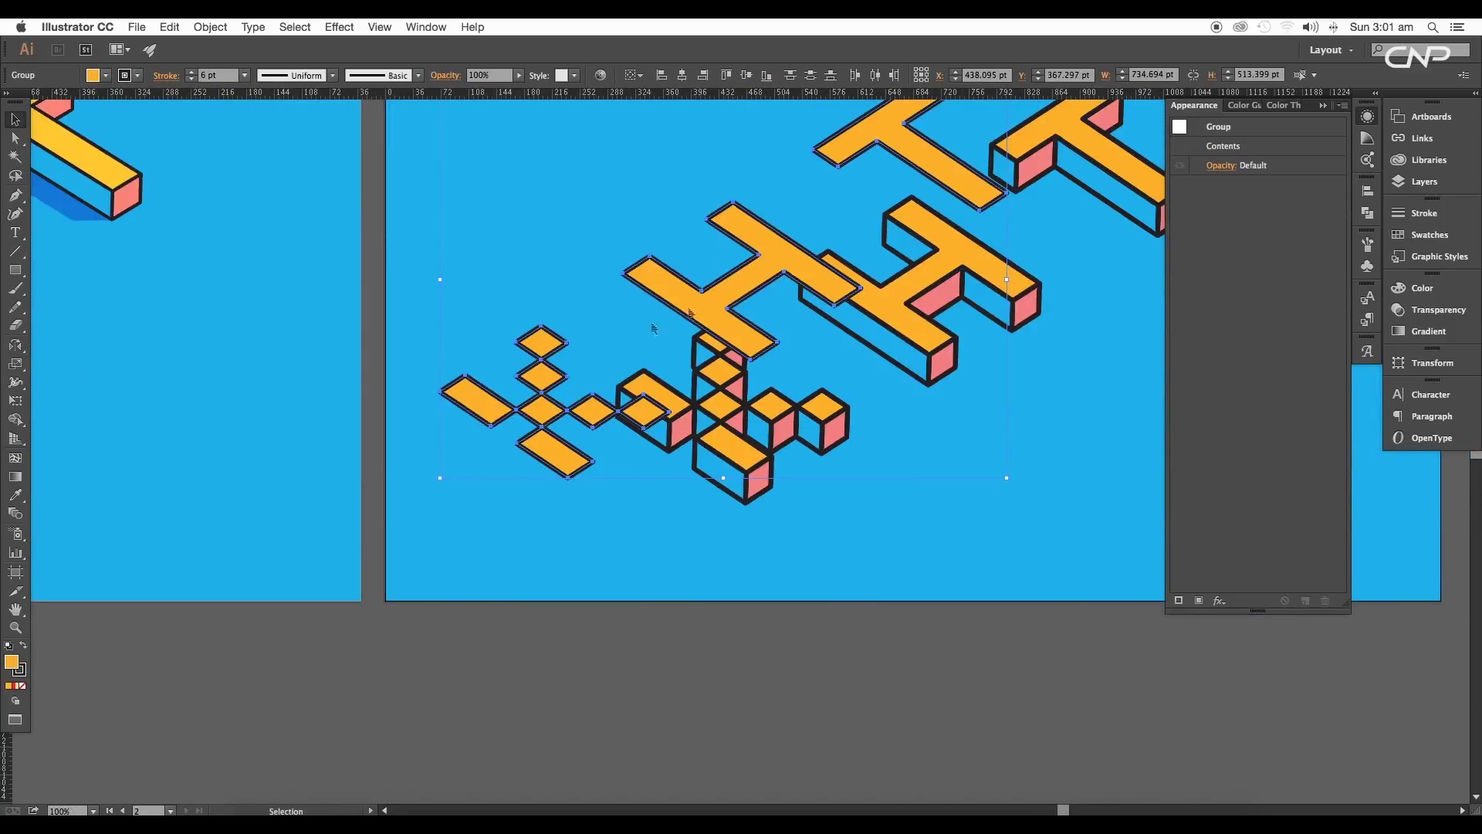
left_click(1367, 212)
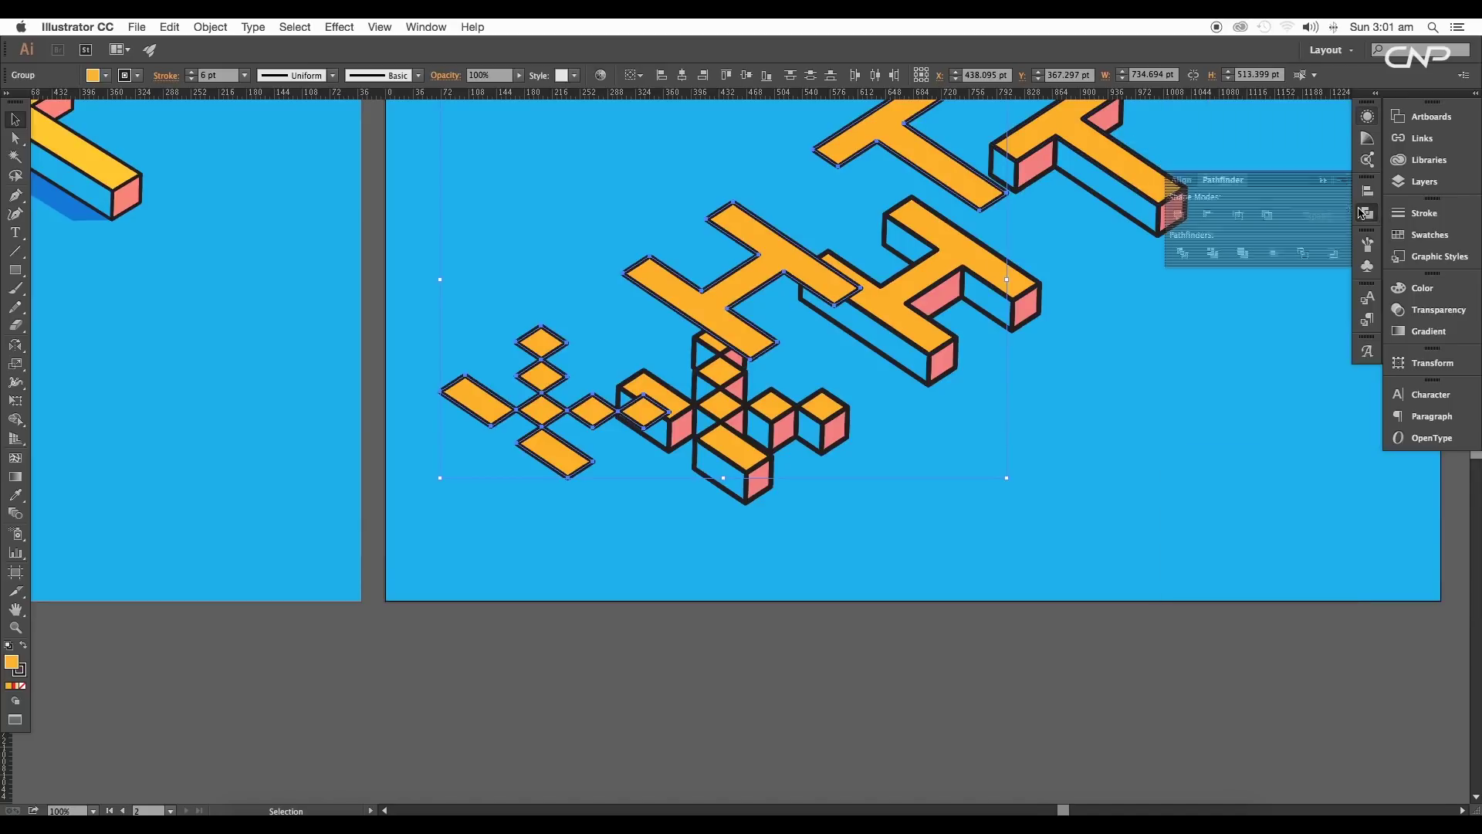
key("ctrl+minus")
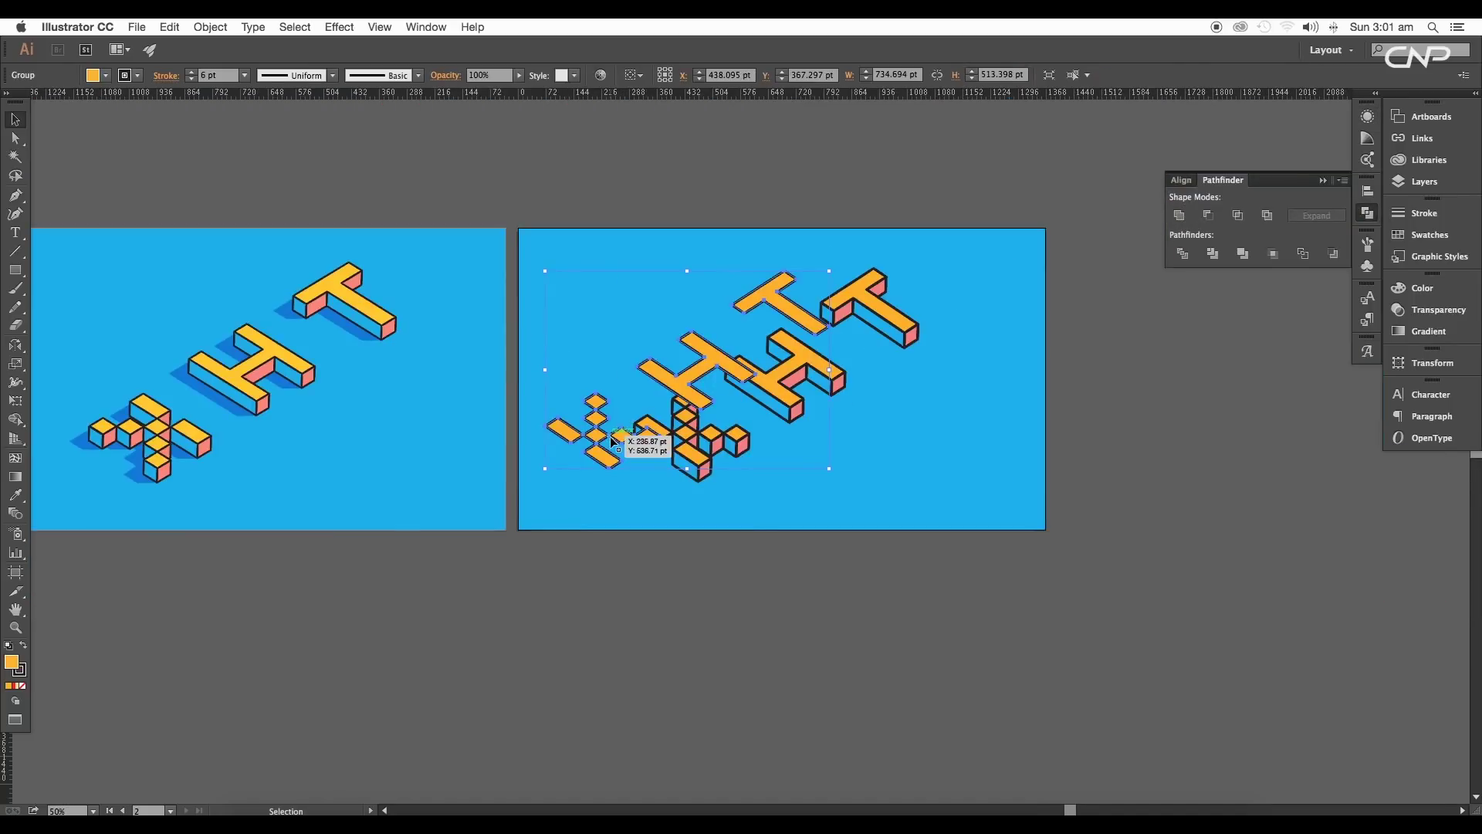
right_click(612, 444)
left_click(790, 614)
key("ctrl+plus")
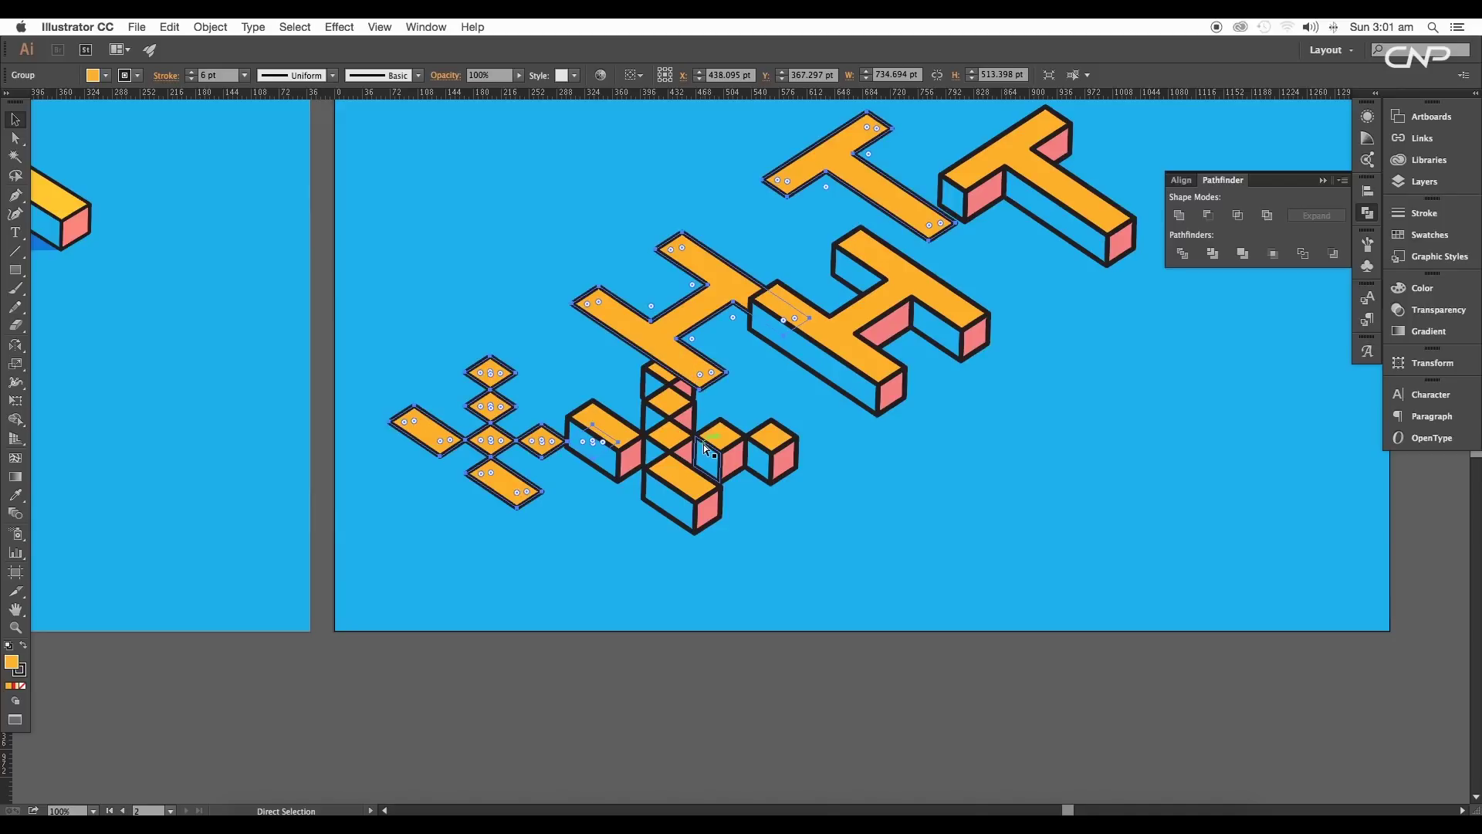
Step: Restack the flat copy directly above the blue background
key("ctrl+shift+bracketleft")
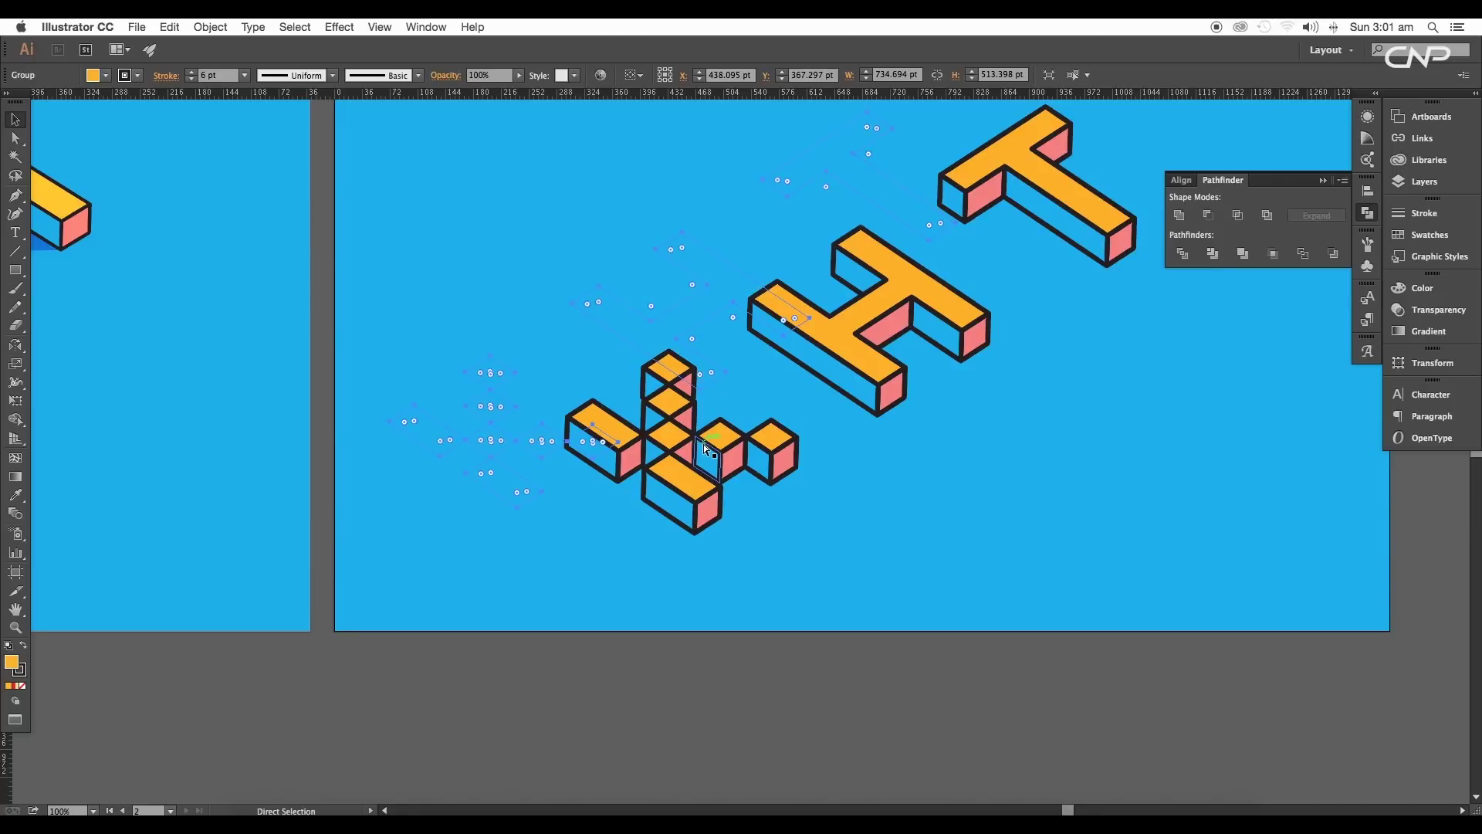
key("ctrl+bracketright")
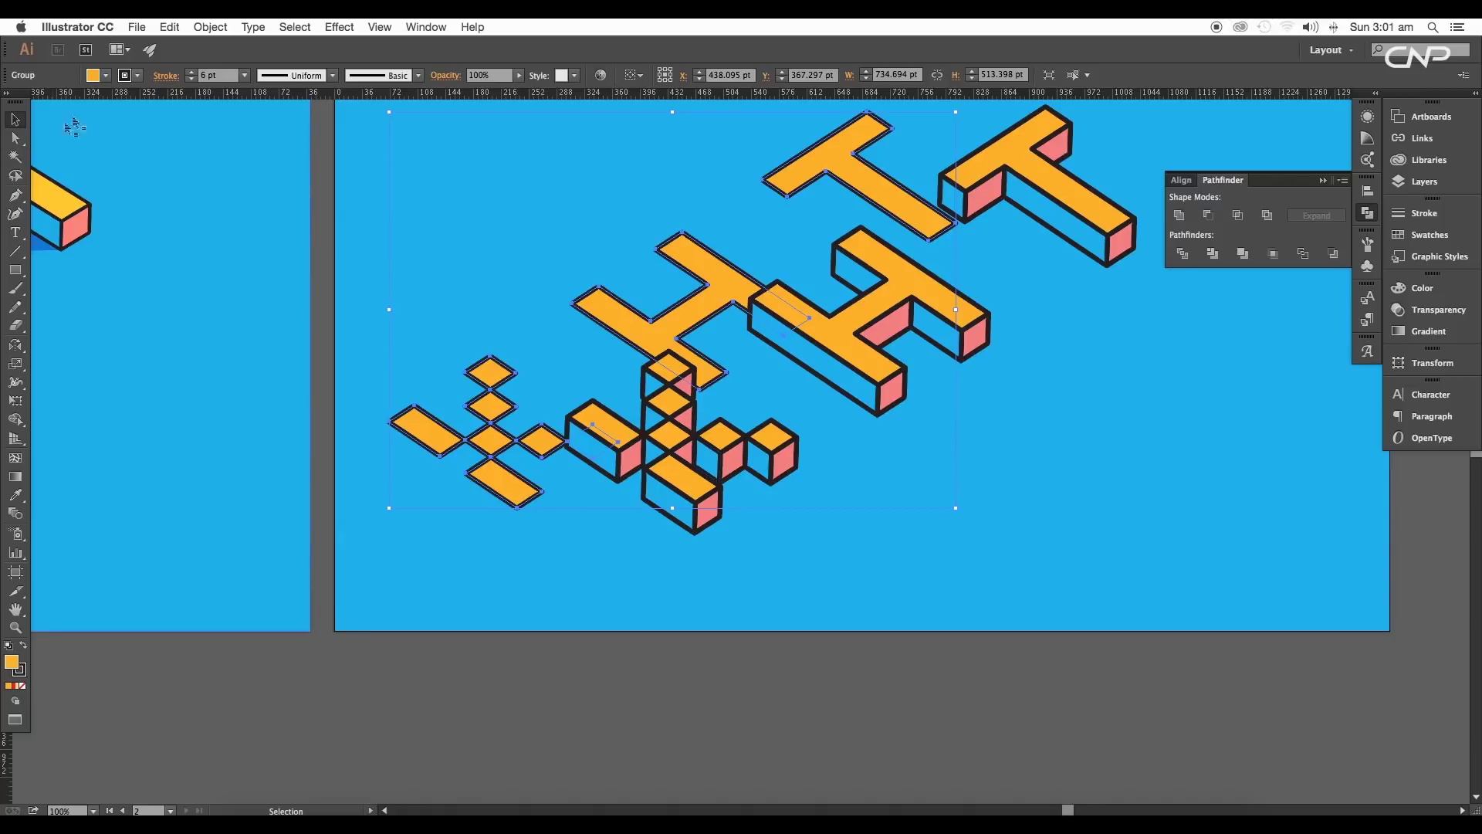
left_click(133, 77)
Step: Remove the flat shapes' stroke and fill them dark blue (1c75bc)
left_click(12, 102)
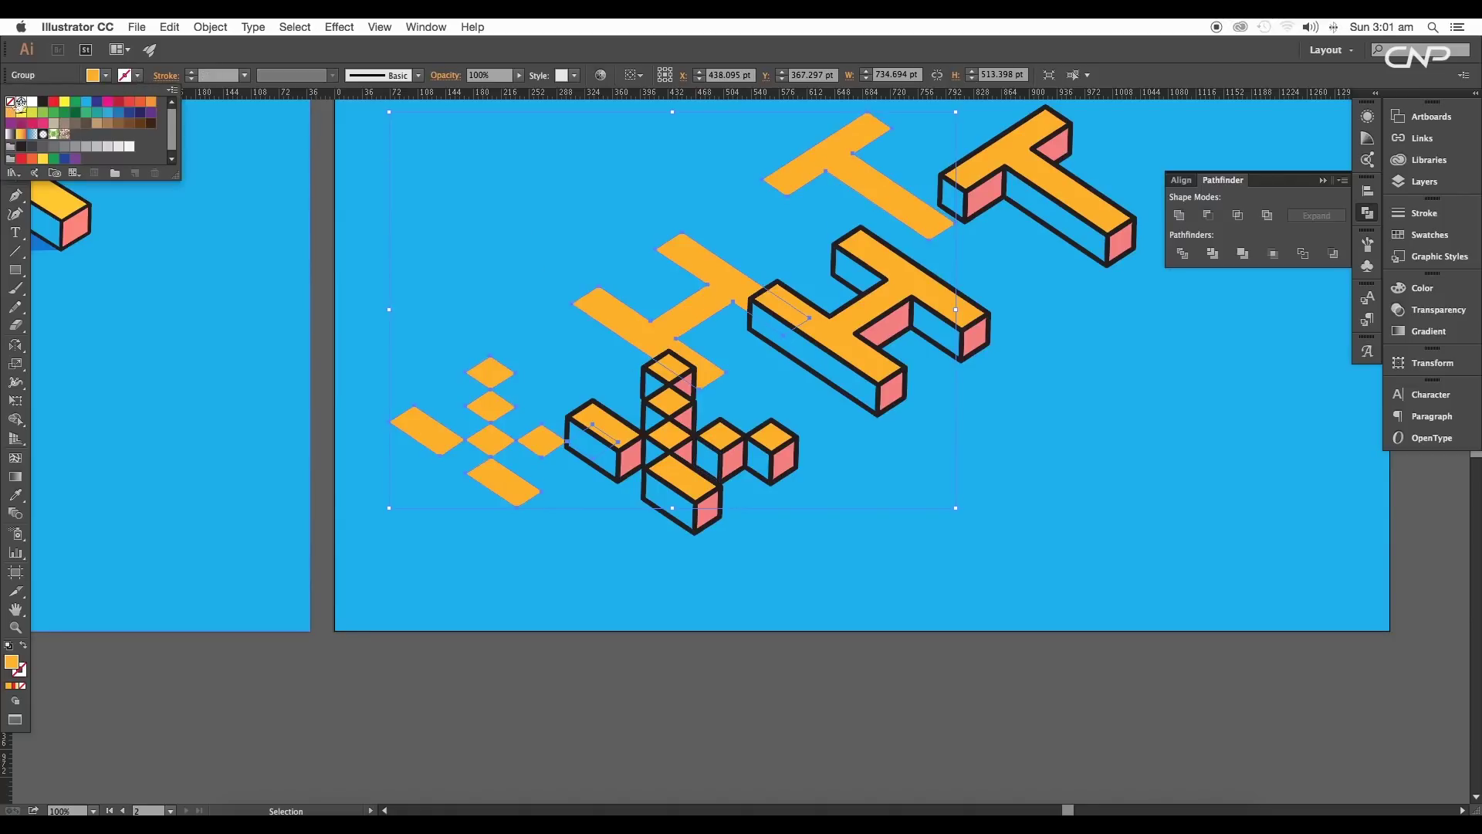
left_click(97, 102)
double_click(12, 660)
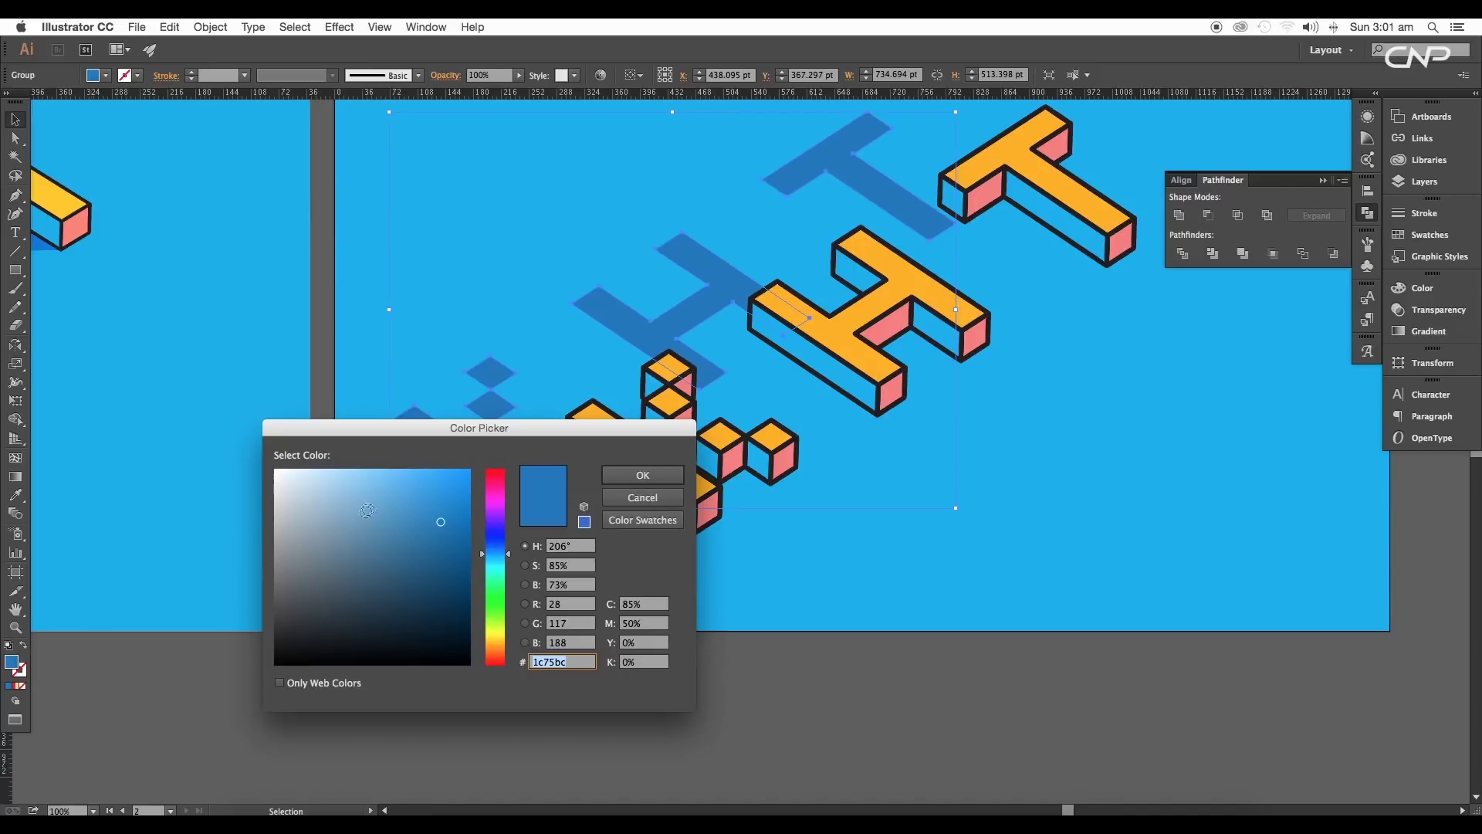
left_click(614, 479)
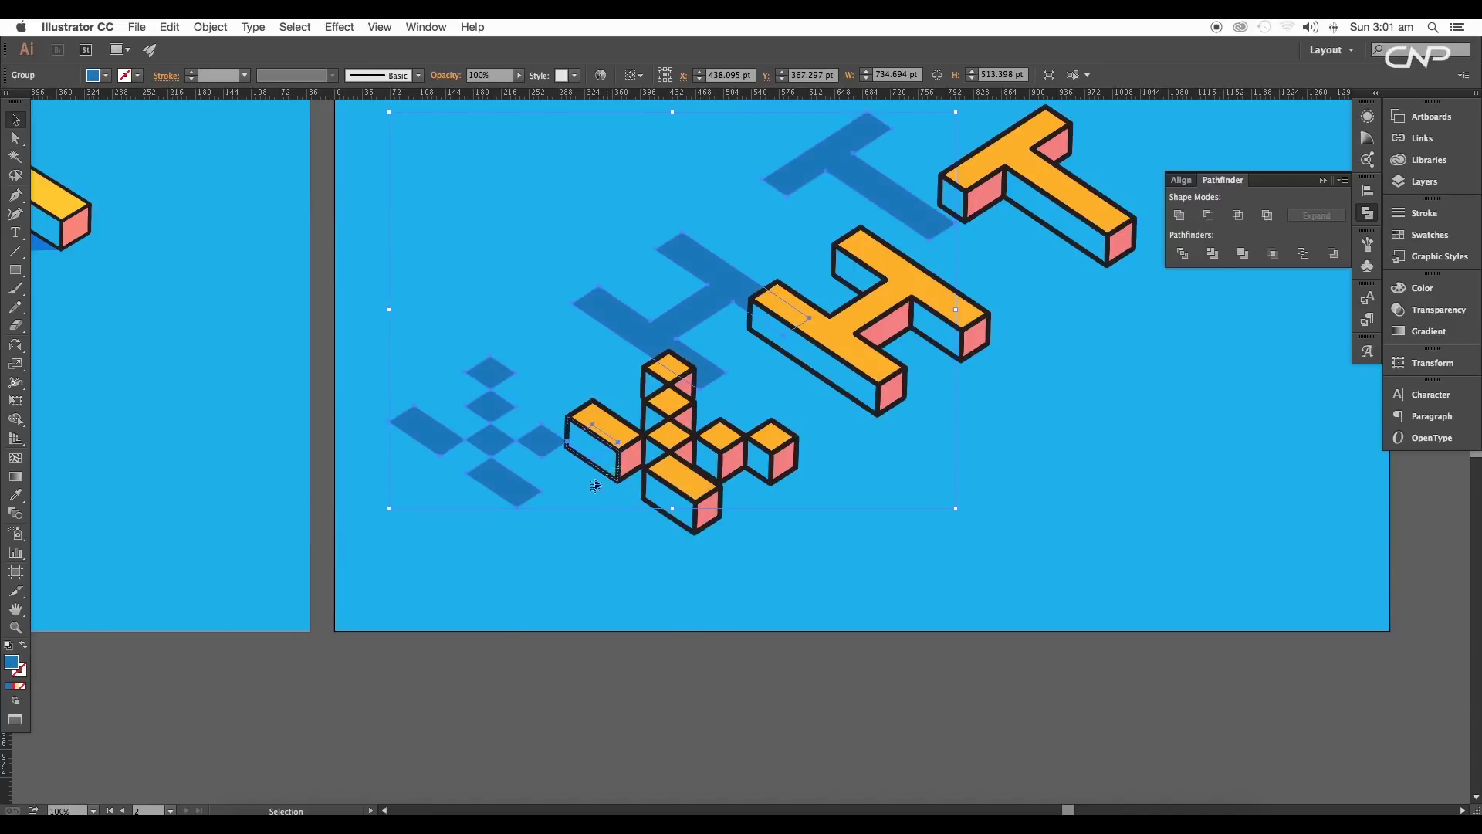
Step: Shift the dark blue shadow shapes down-right beneath the 3D letters
left_click_drag(524, 500, 660, 538)
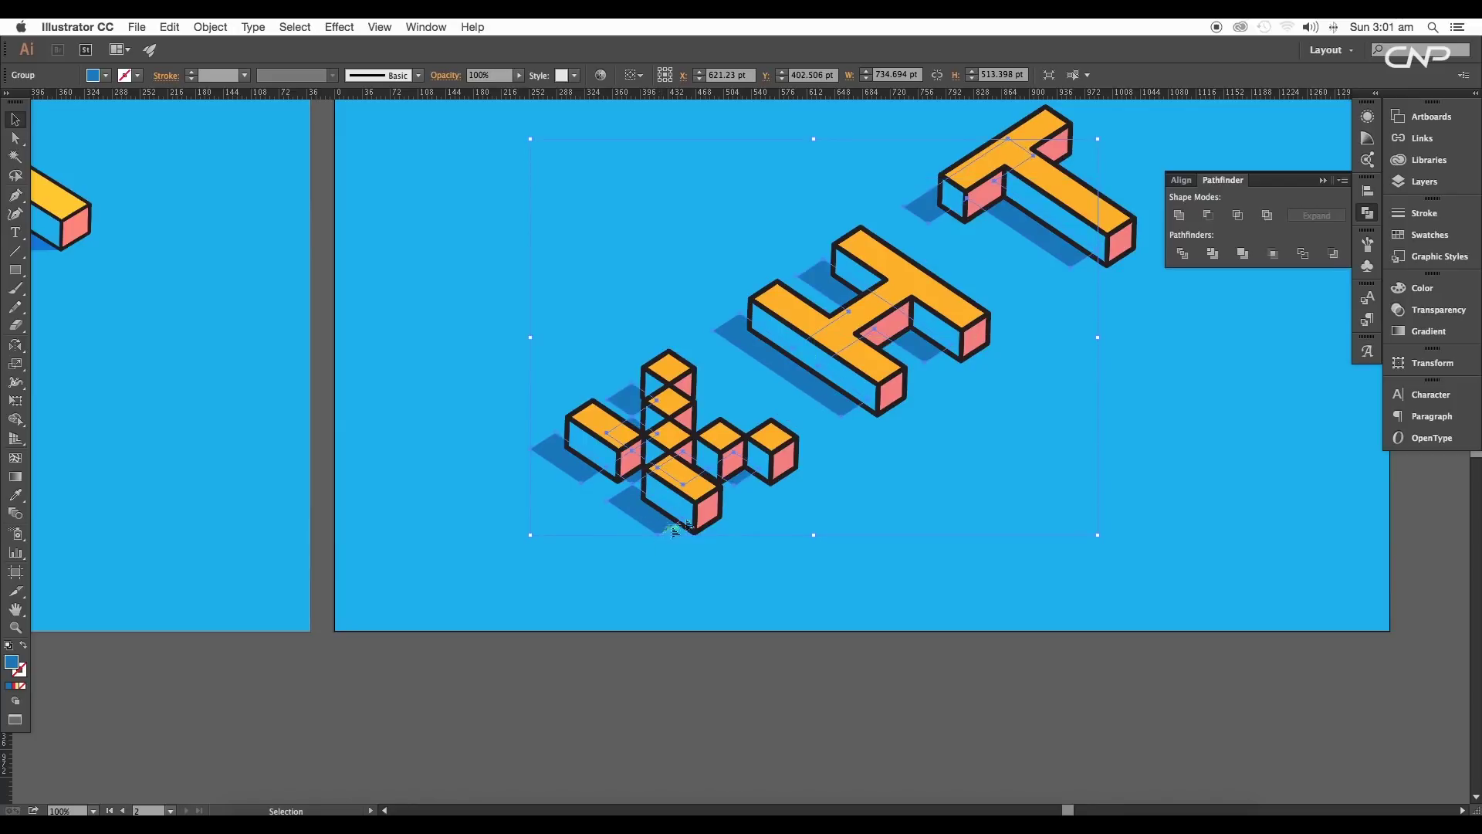
left_click_drag(660, 538, 659, 534)
left_click_drag(875, 405, 864, 441)
key("super+equal")
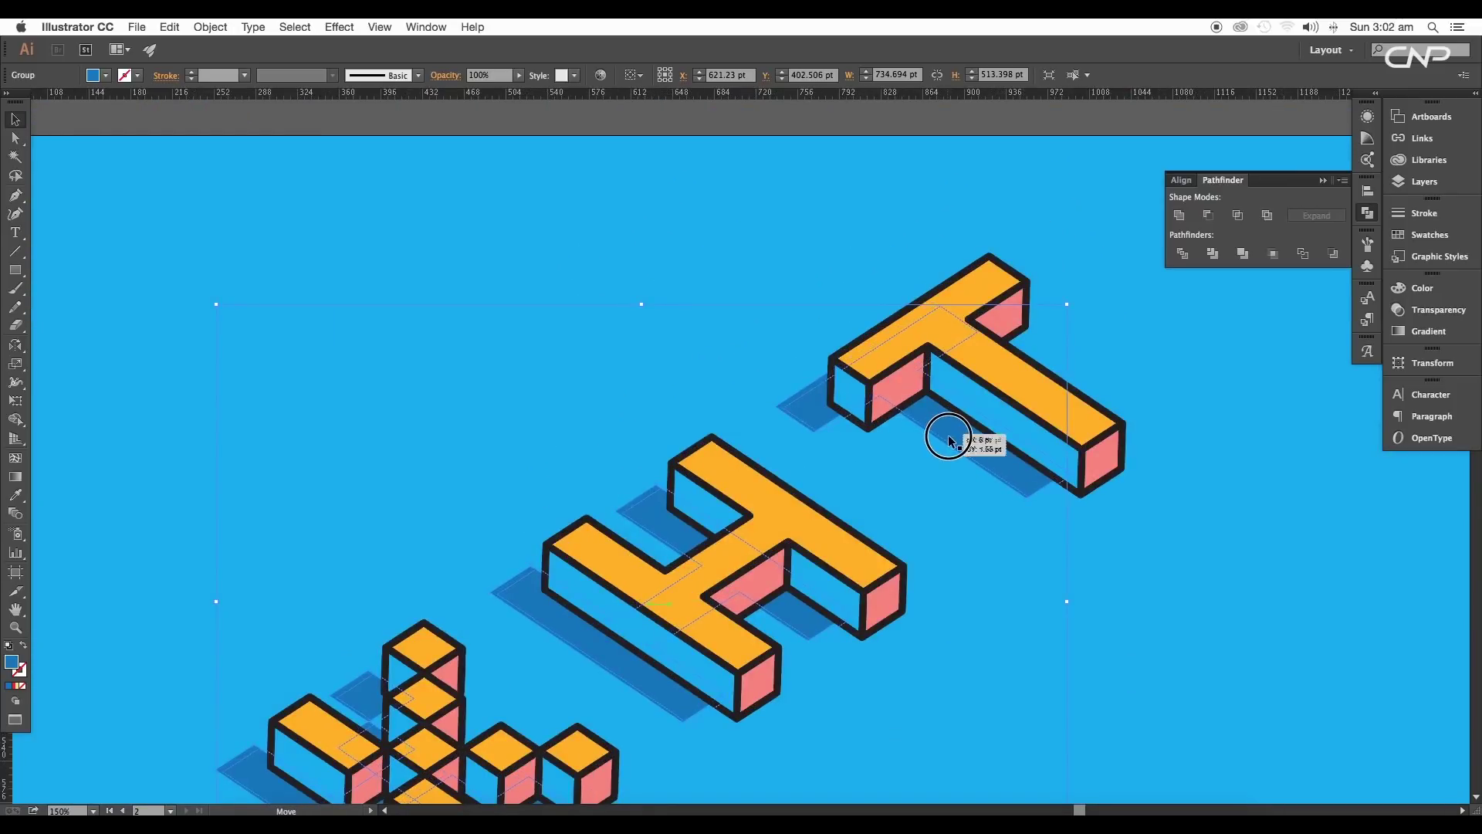
Step: Drag the first shadow anchor points onto the nearby blocks' bottom edges
key("super+equal")
key("super+equal")
key("super+equal")
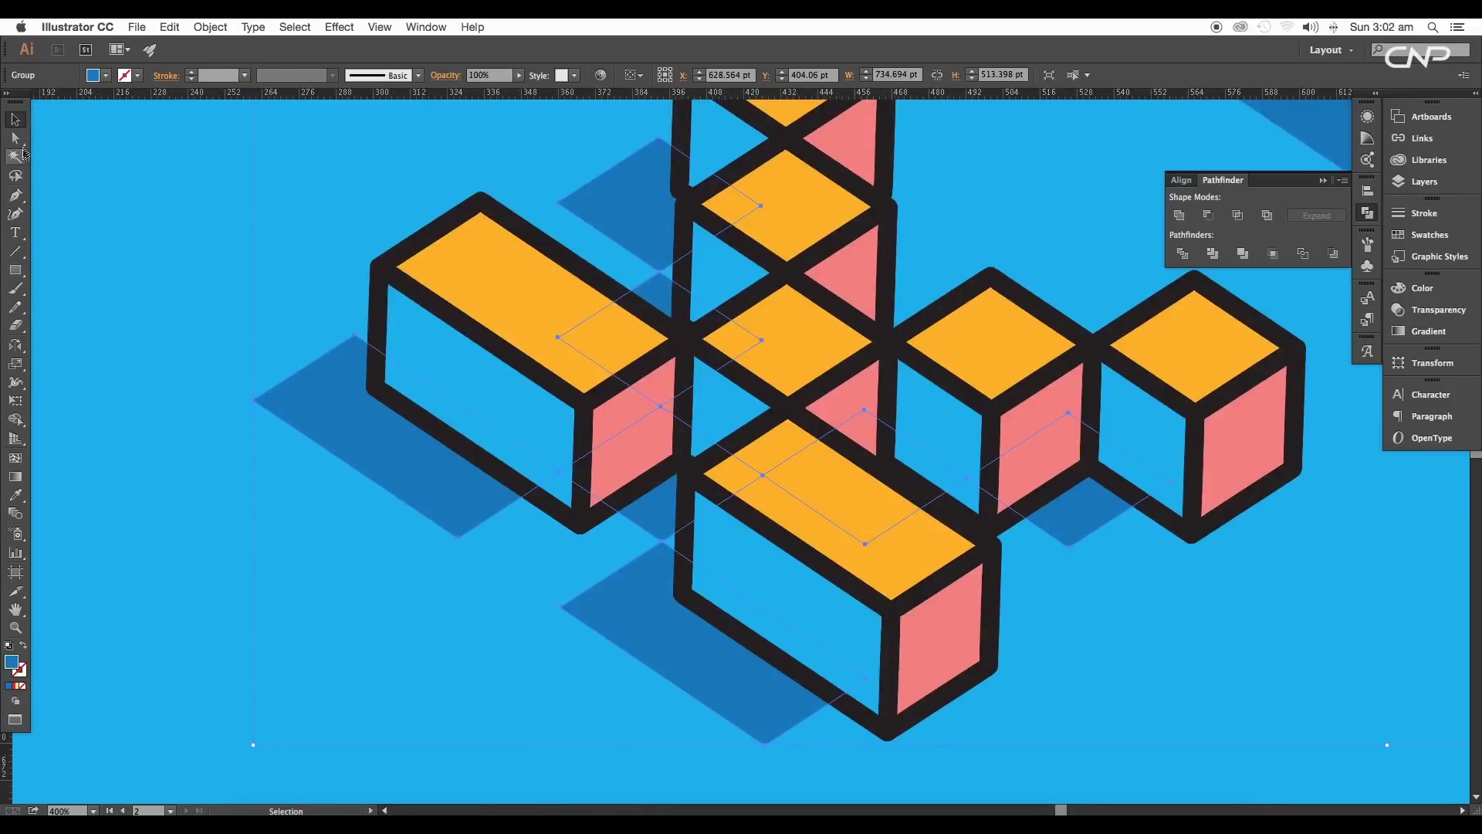
left_click(16, 138)
left_click_drag(354, 349, 378, 317)
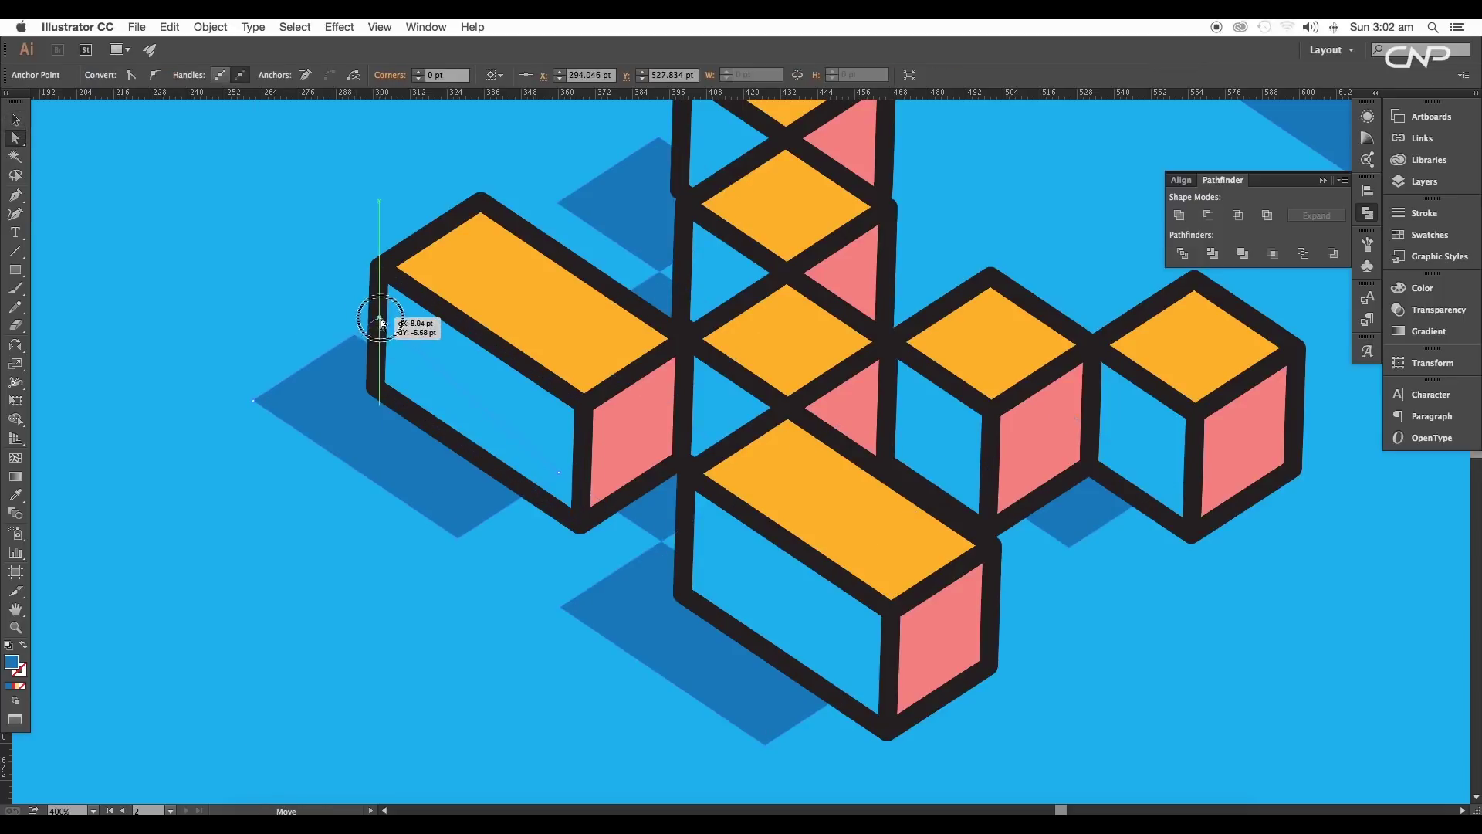
mouse_move(571, 470)
left_mouse_down()
mouse_move(599, 549)
mouse_move(535, 561)
mouse_move(631, 652)
left_mouse_up()
scroll(599, 550, "right", 5)
scroll(478, 432, "right", 3)
scroll(534, 561, "down", 2)
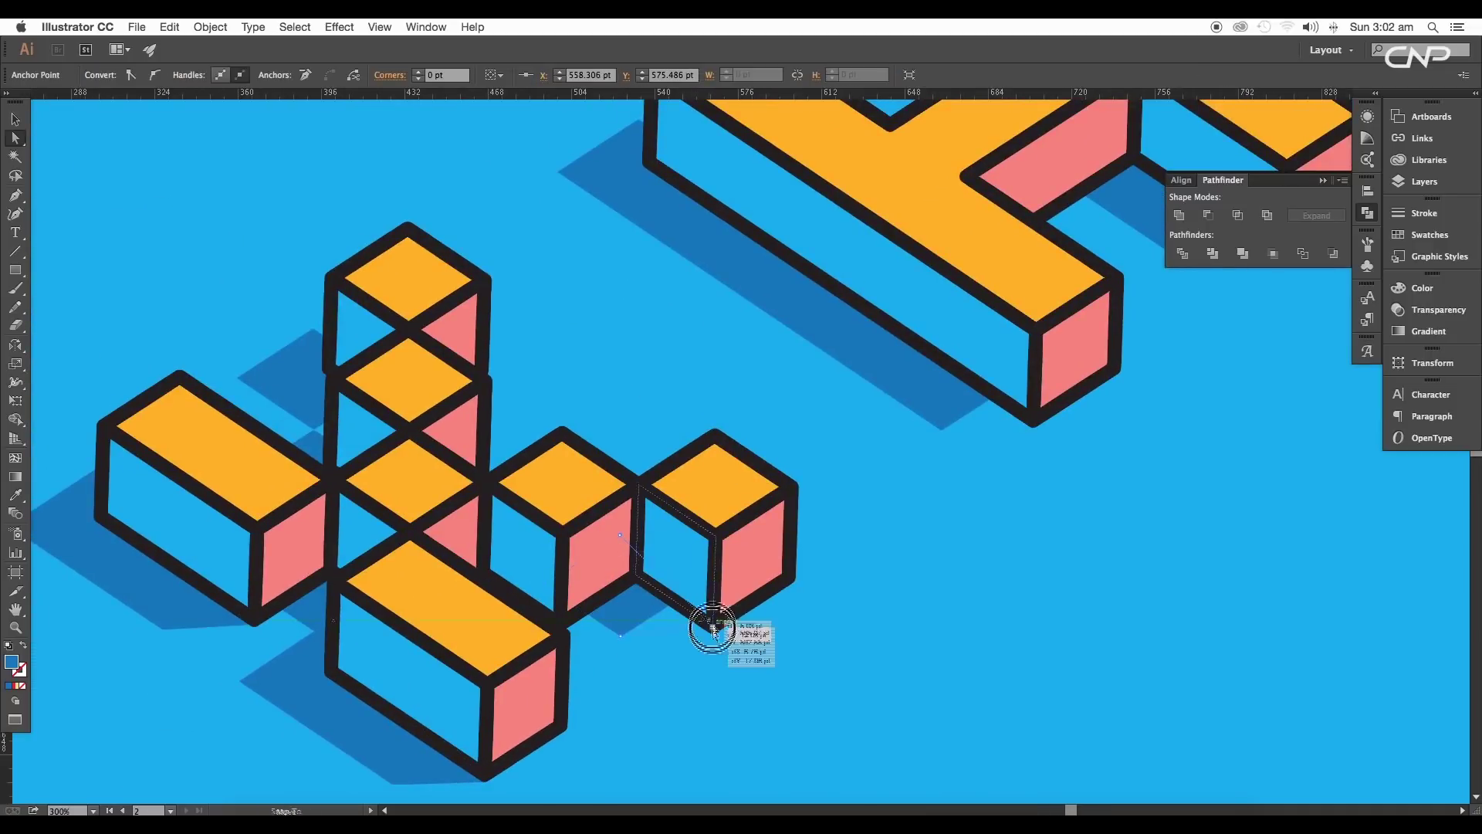
scroll(704, 678, "up", 1)
scroll(544, 548, "up", 2)
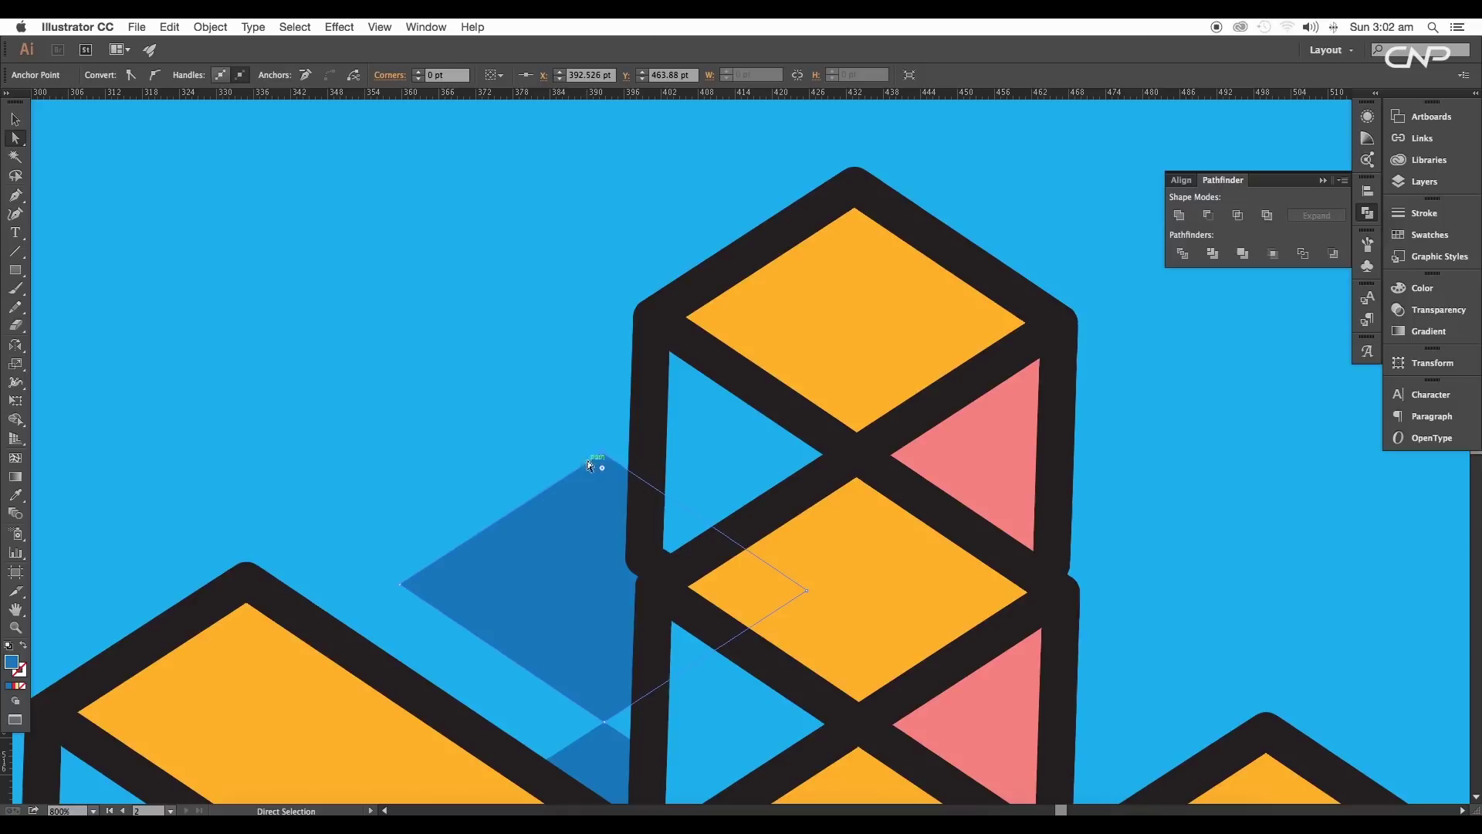
scroll(652, 420, "right", 3)
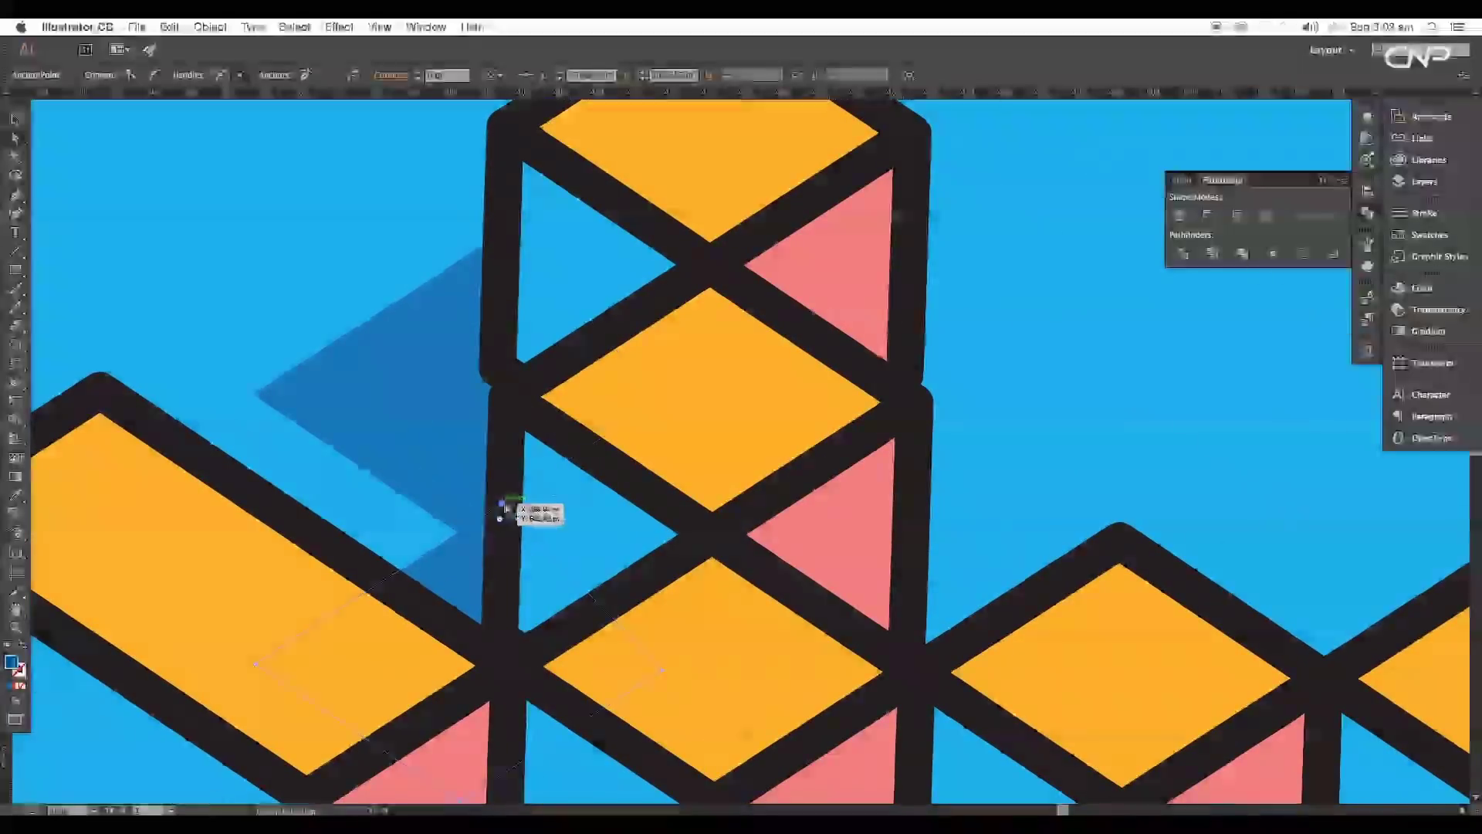
scroll(512, 513, "down", 5)
scroll(459, 665, "up", 3)
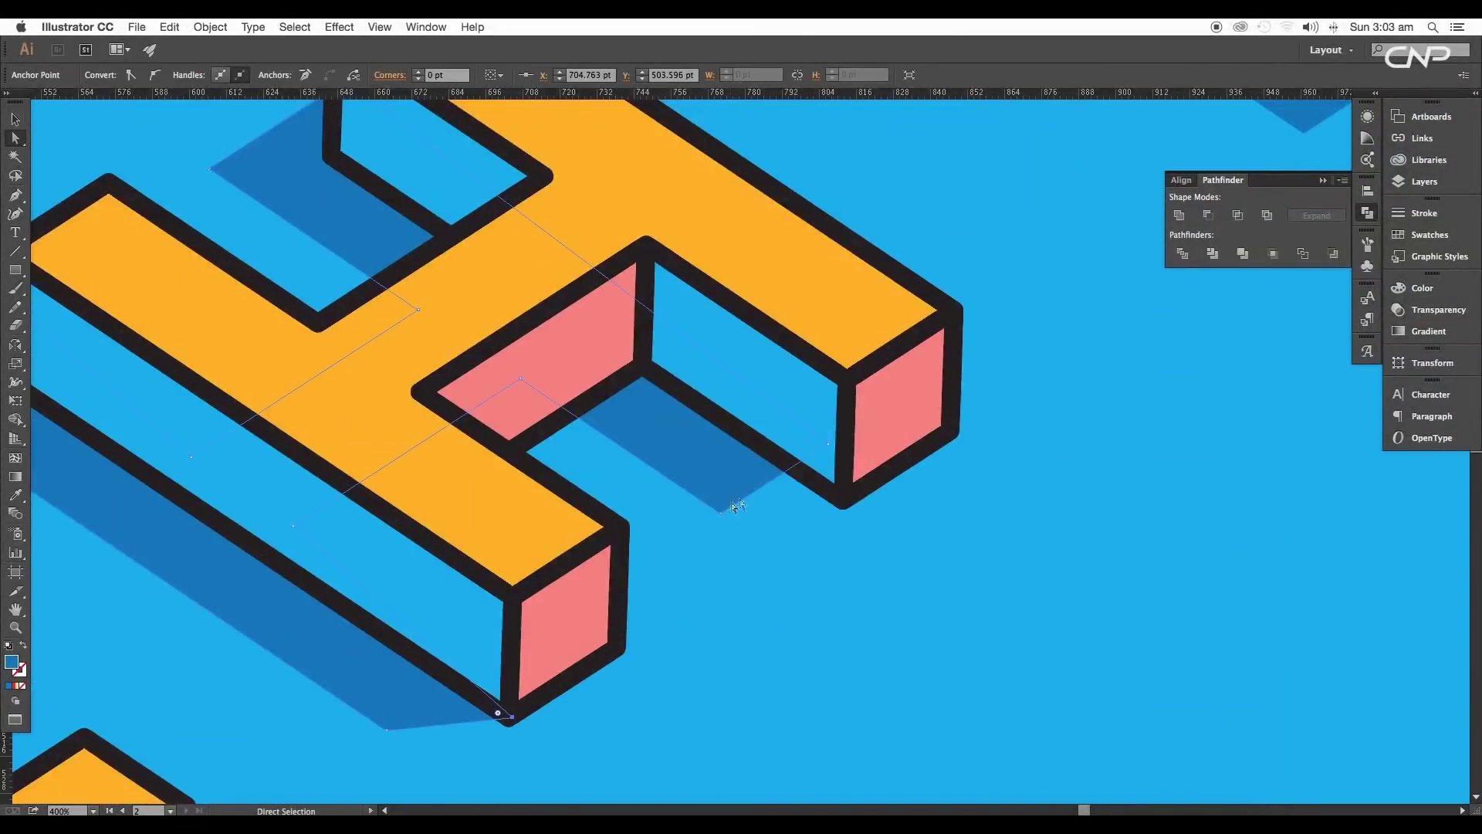
Step: Snap the remaining shadow corners to the H's and cube's bottom corners
mouse_move(496, 710)
left_mouse_down()
mouse_move(841, 472)
mouse_move(844, 490)
left_mouse_up()
scroll(844, 489, "up", 5)
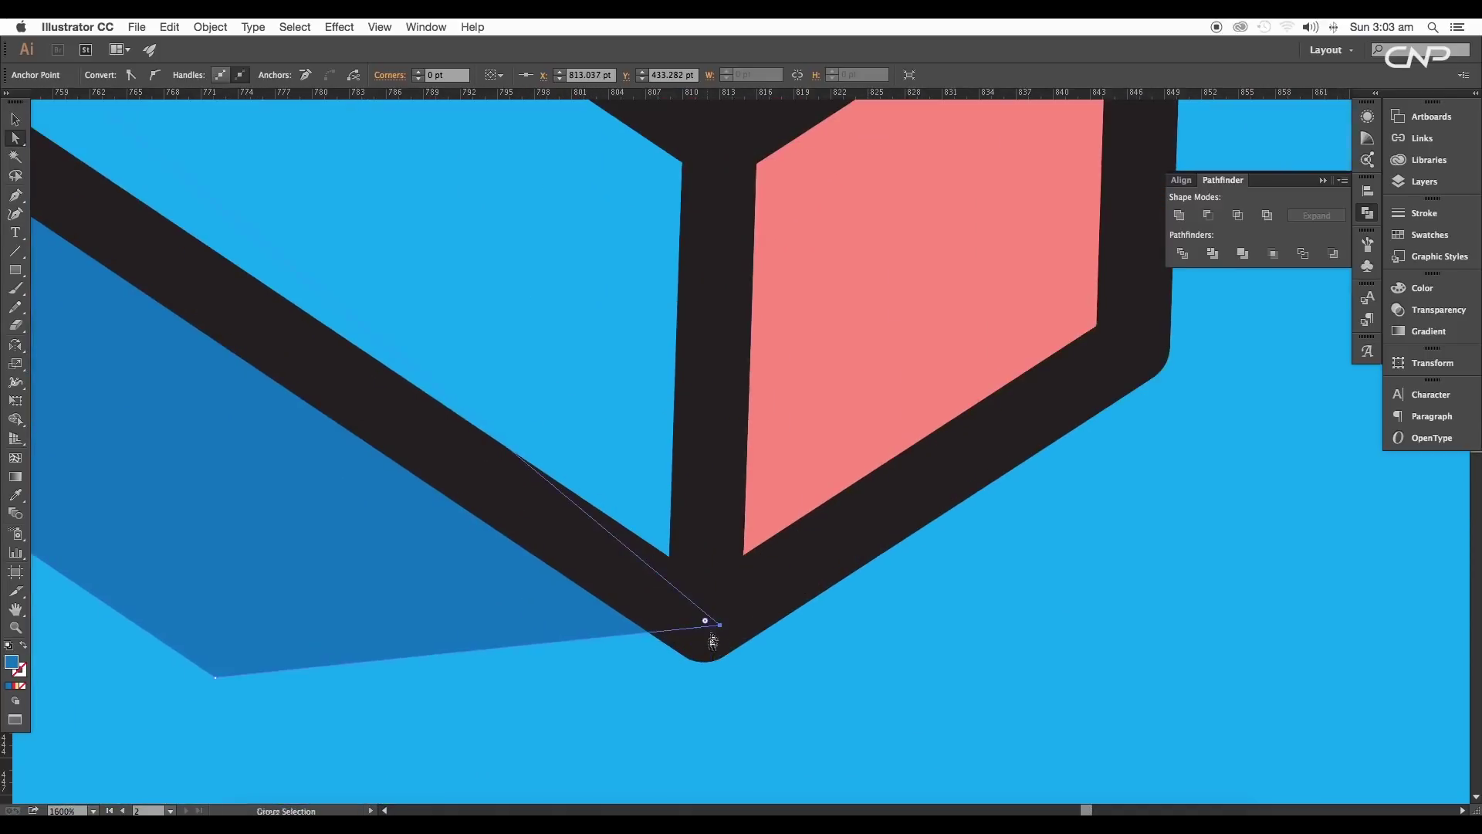
scroll(705, 641, "down", 4)
left_click(512, 373)
key("p")
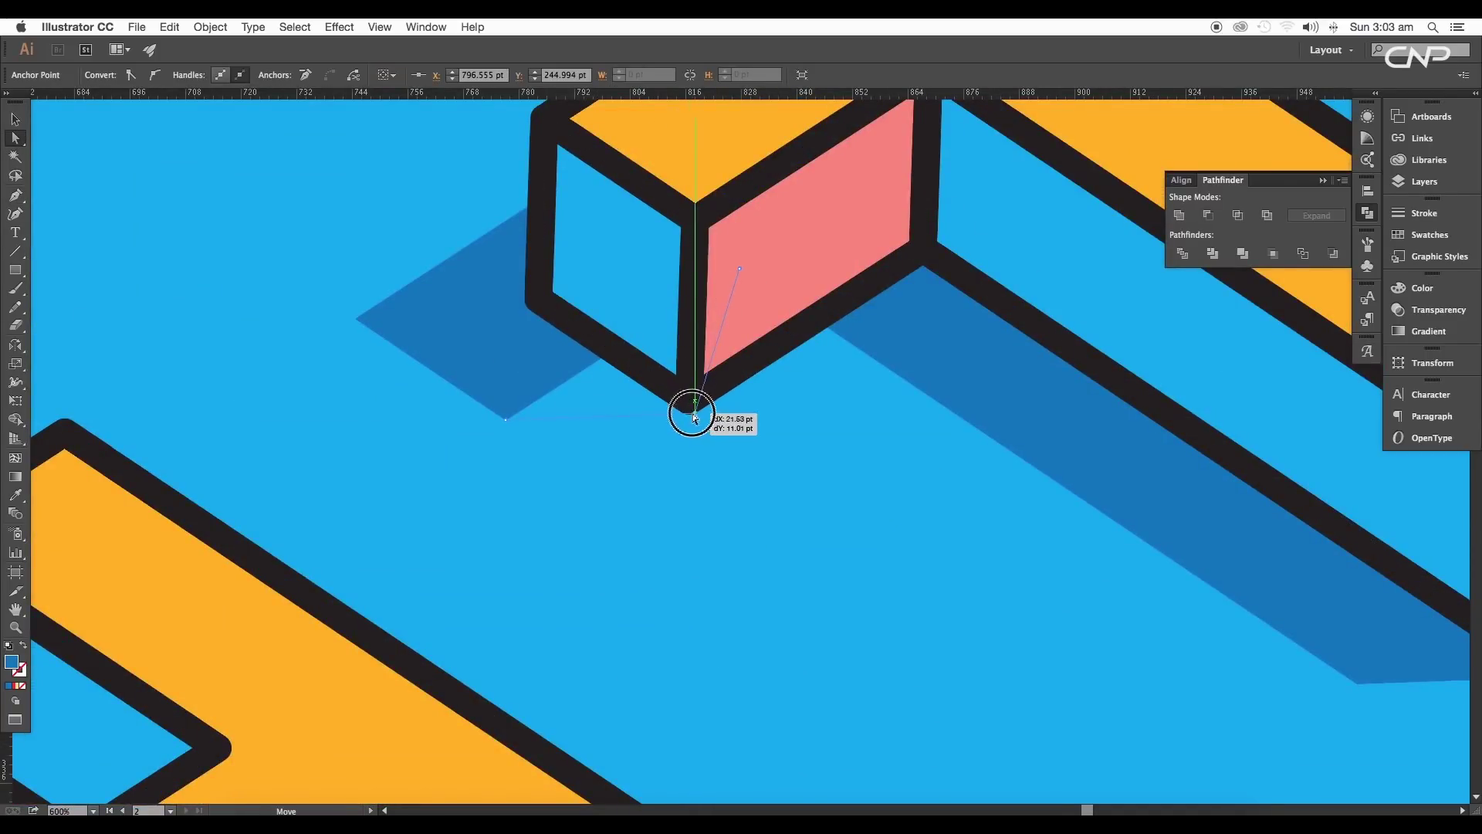
left_click_drag(599, 364, 690, 409)
key("v")
scroll(697, 413, "down", 5)
Step: Marquee-select all the lettering and set its stroke weight to 4 pt
scroll(697, 412, "down", 3)
scroll(679, 497, "down", 1)
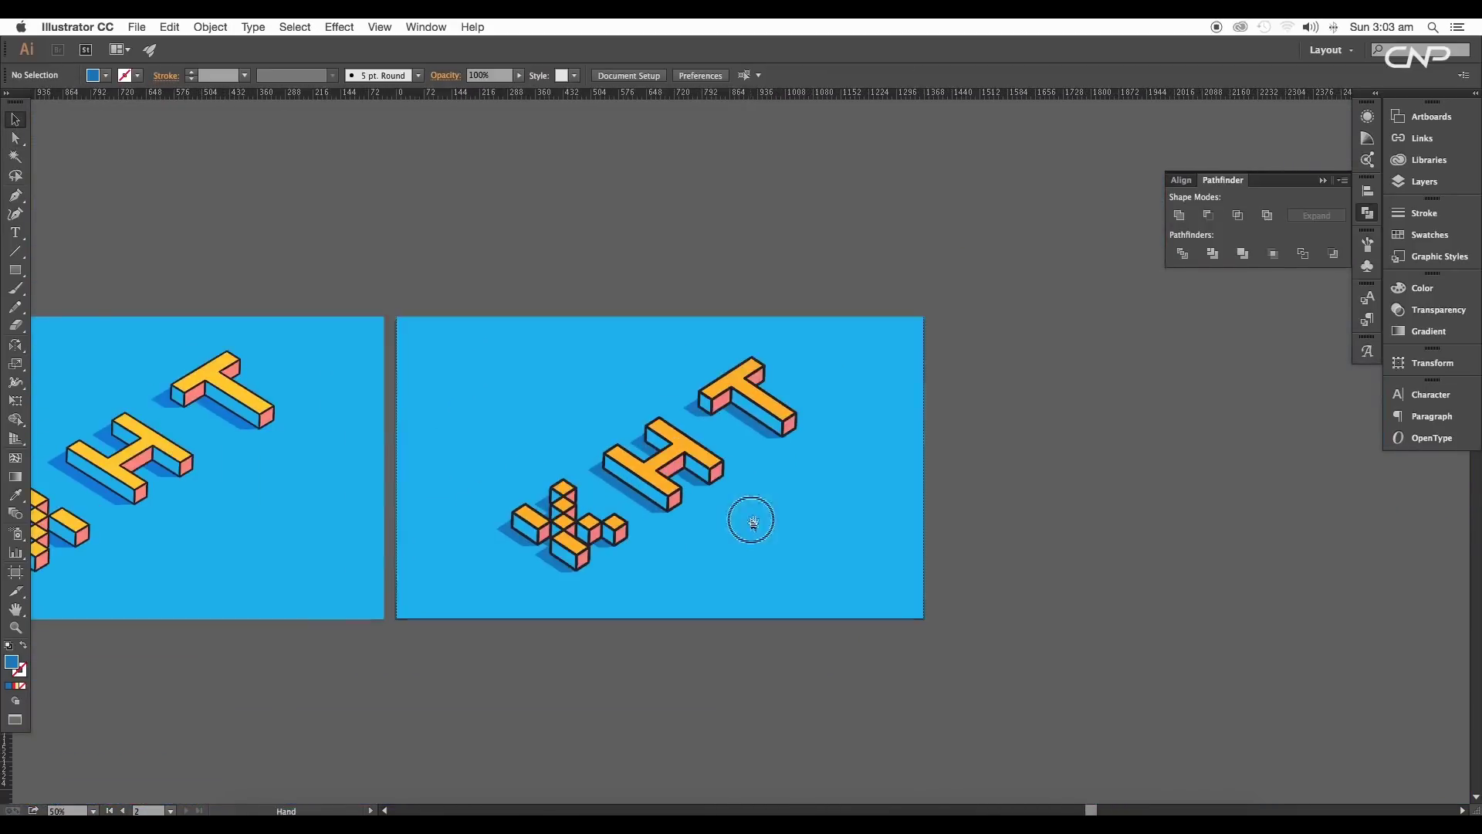
left_click(631, 459)
scroll(631, 459, "up", 1)
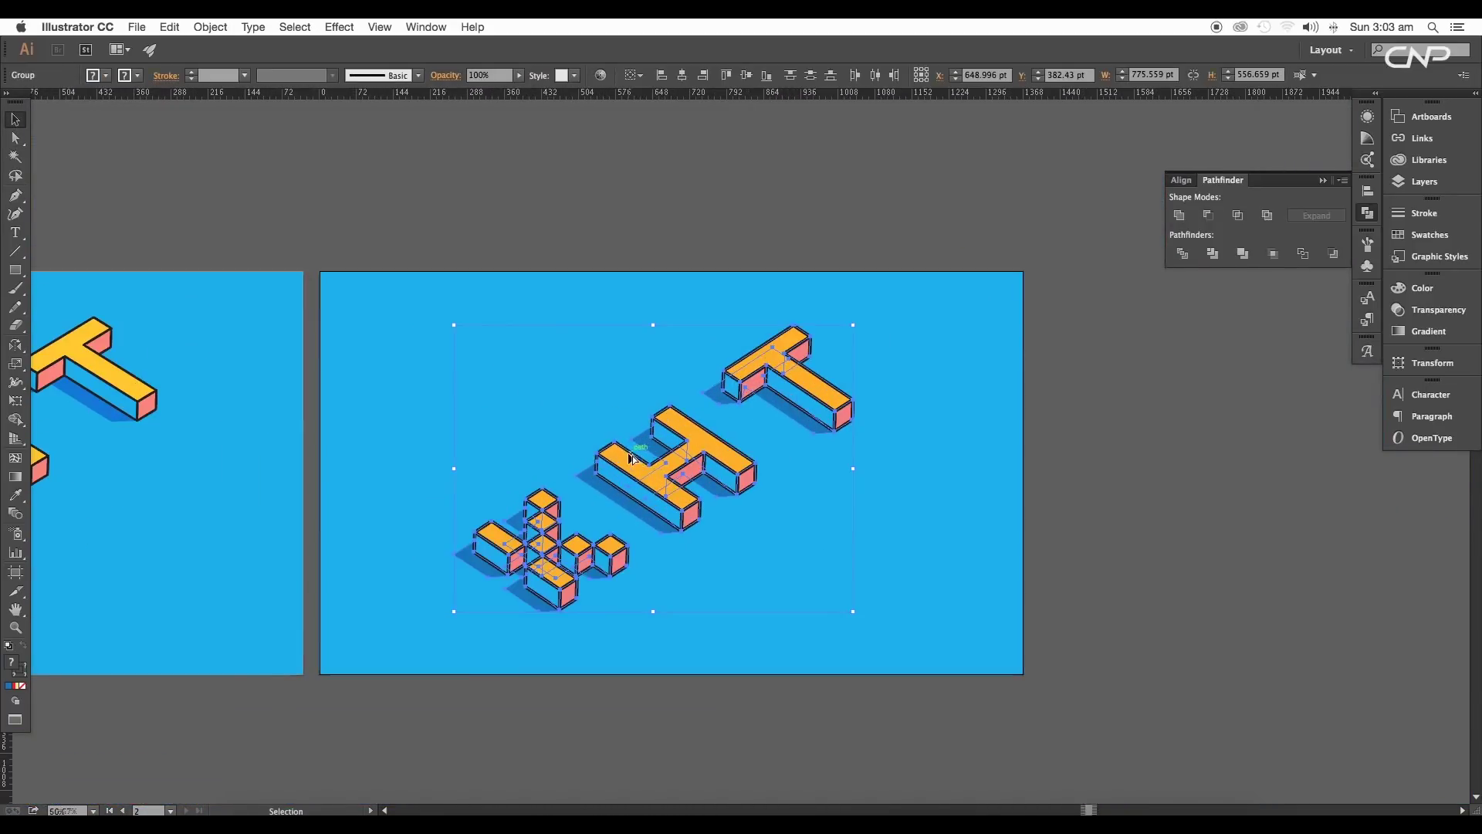
left_click(876, 569)
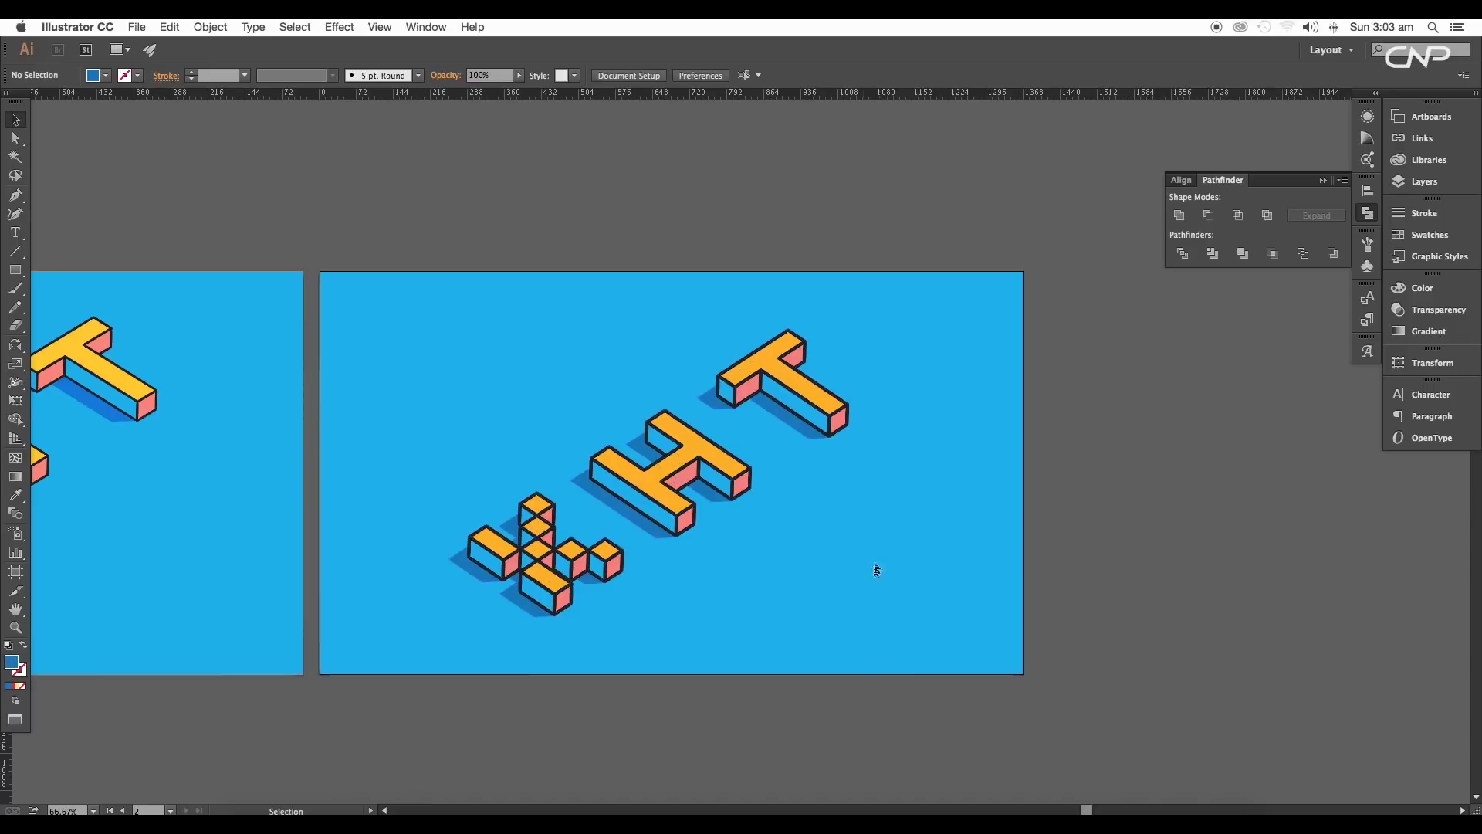
scroll(895, 586, "left", 2)
left_click_drag(918, 604, 433, 317)
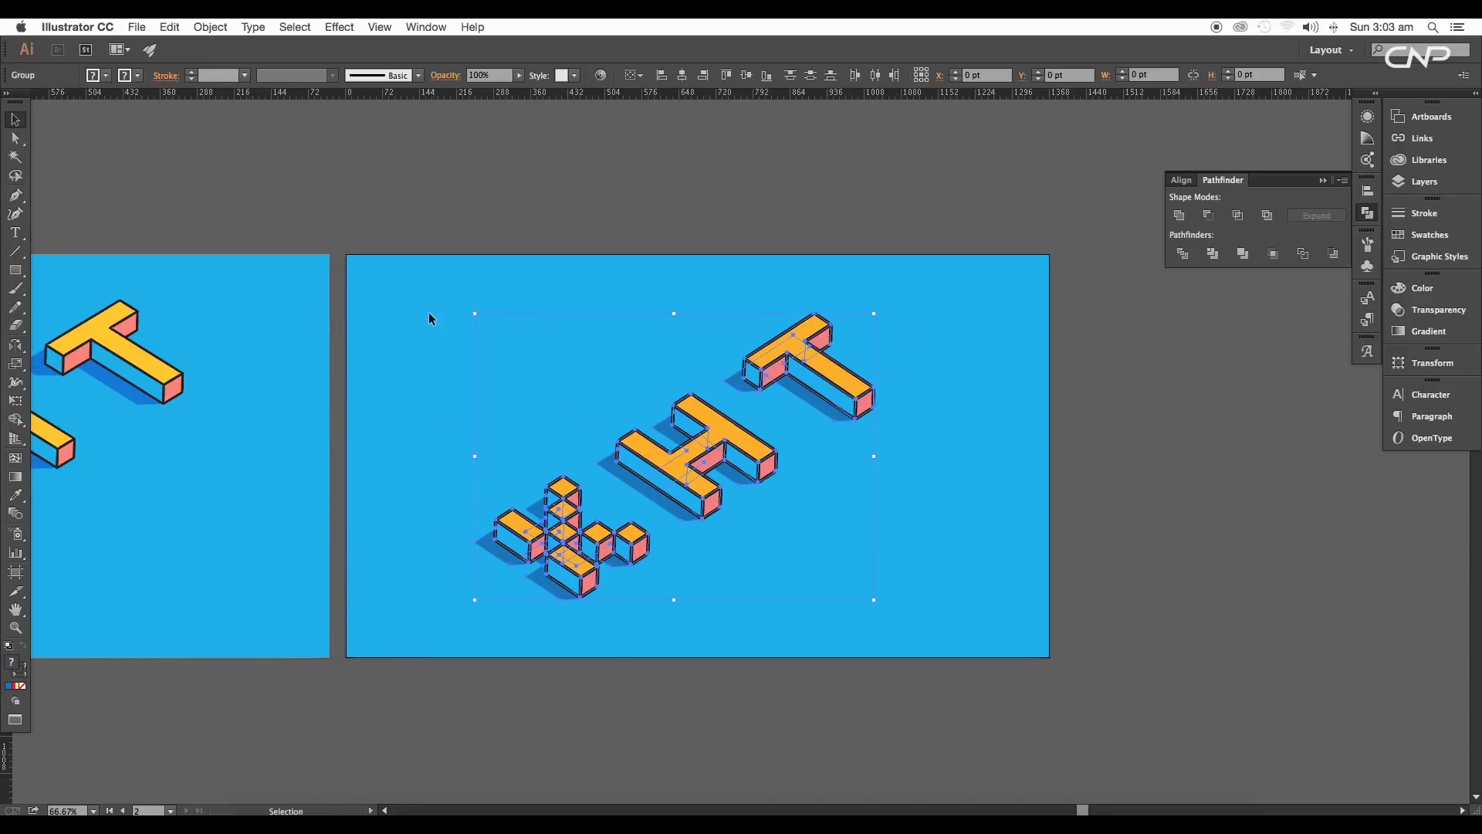
key("ctrl+minus")
left_click(244, 75)
left_click(264, 194)
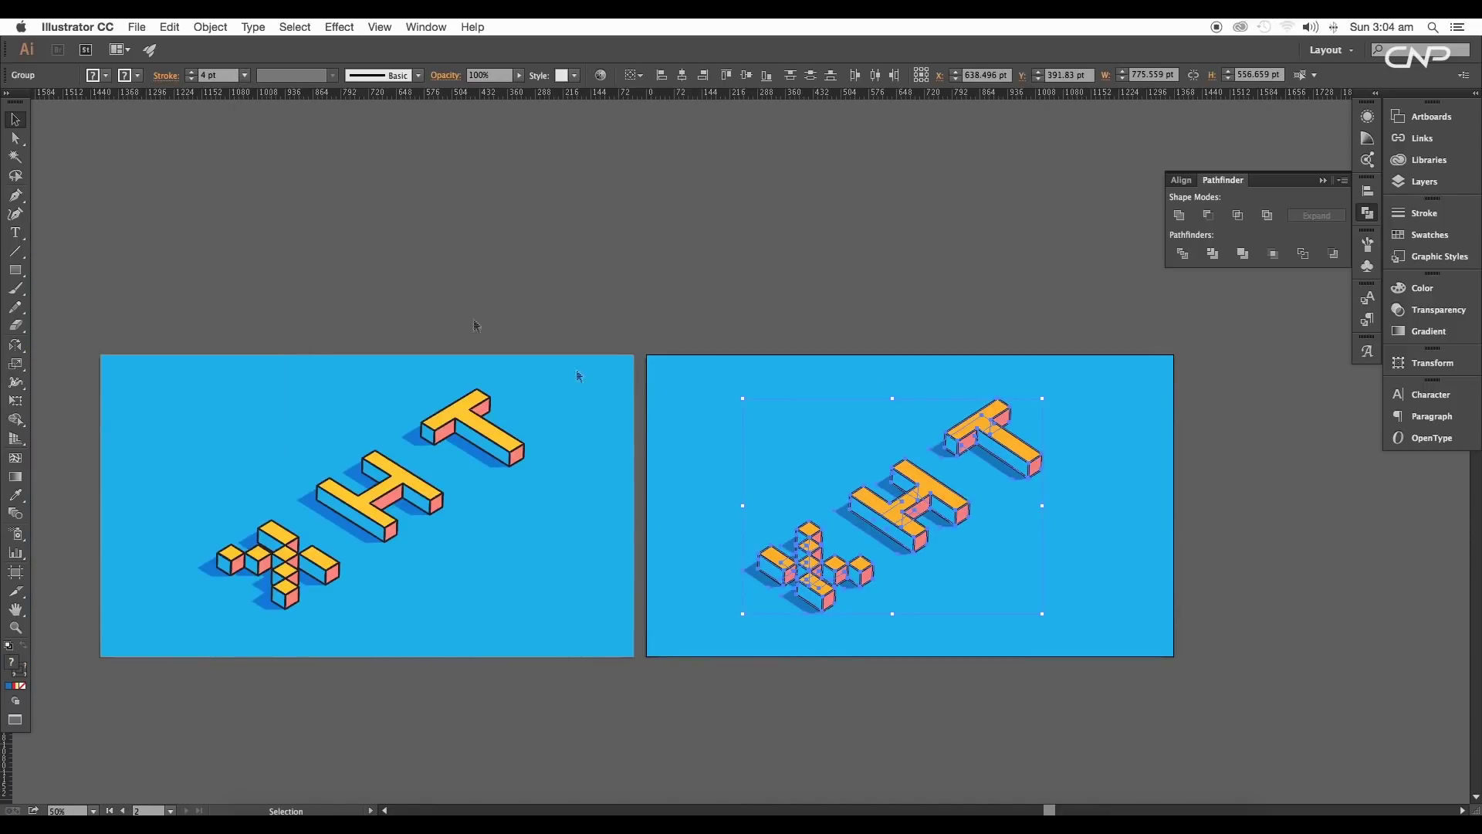
Step: Copy the first artboard lettering's appearance onto the new lettering with the Eyedropper
left_click(1052, 548)
key("ctrl+plus")
key("ctrl+plus")
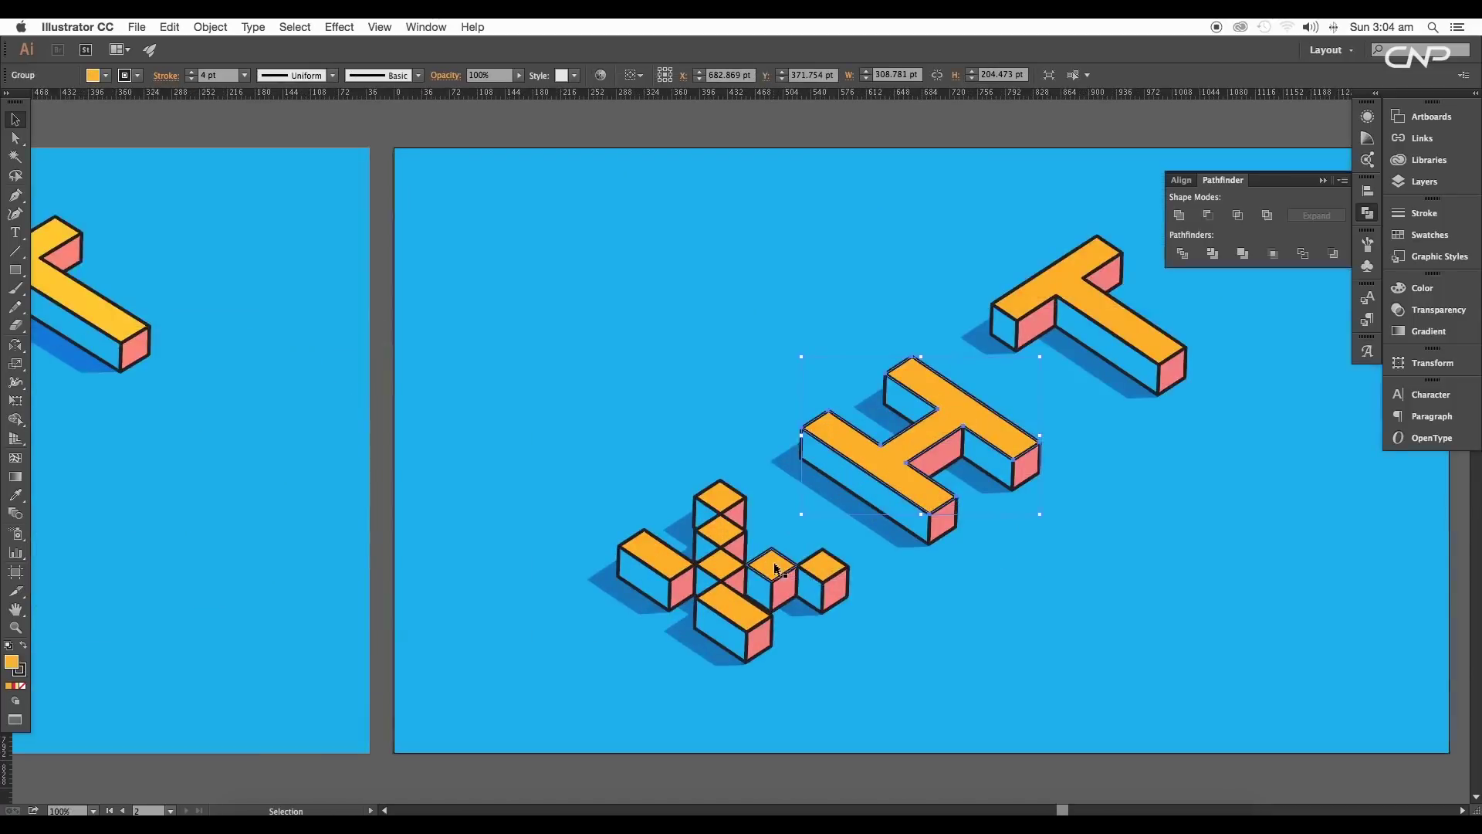
left_click(832, 572)
left_click(730, 540)
key("i")
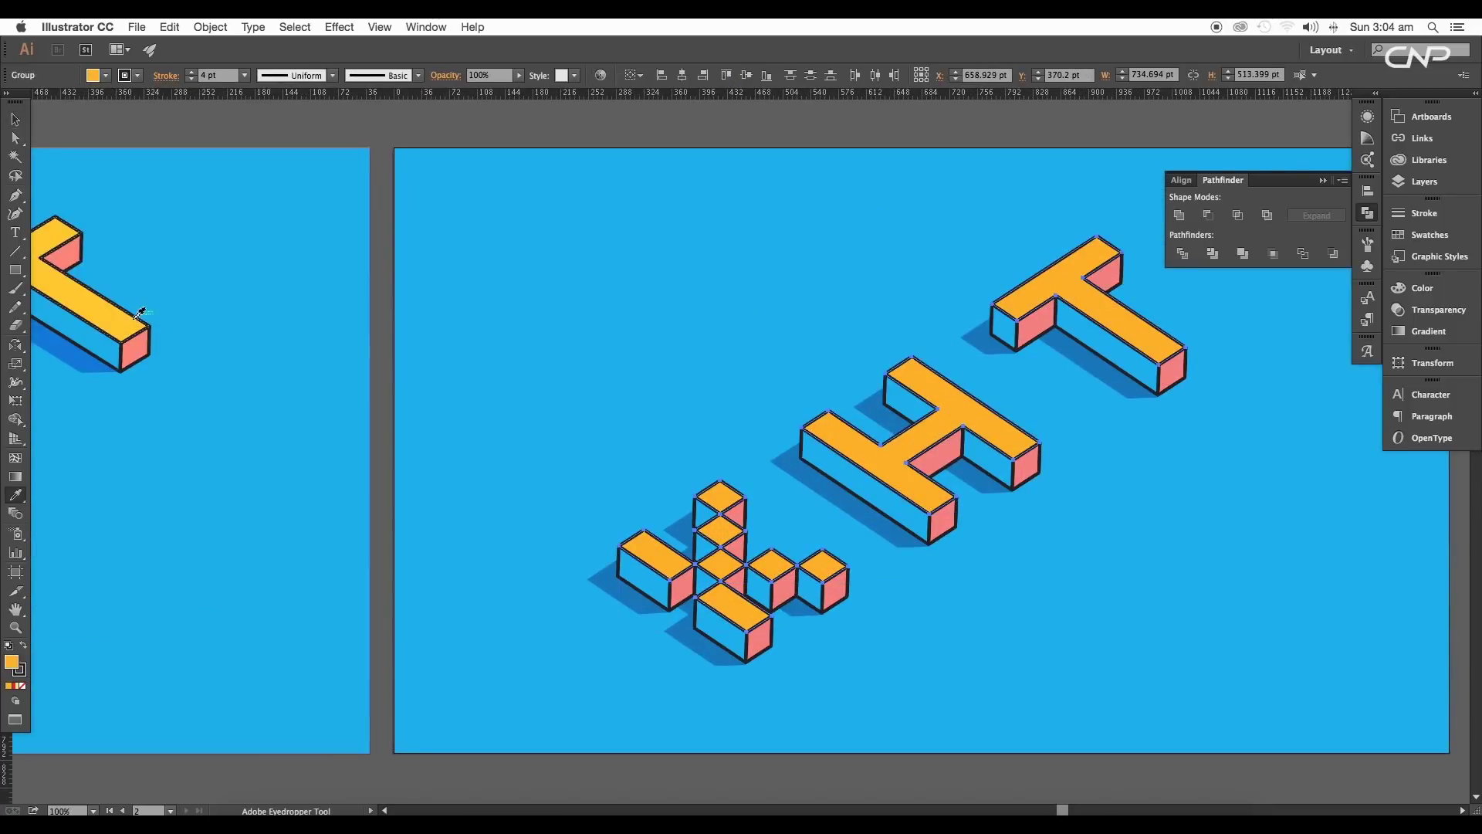
left_click(126, 321)
left_click(12, 112)
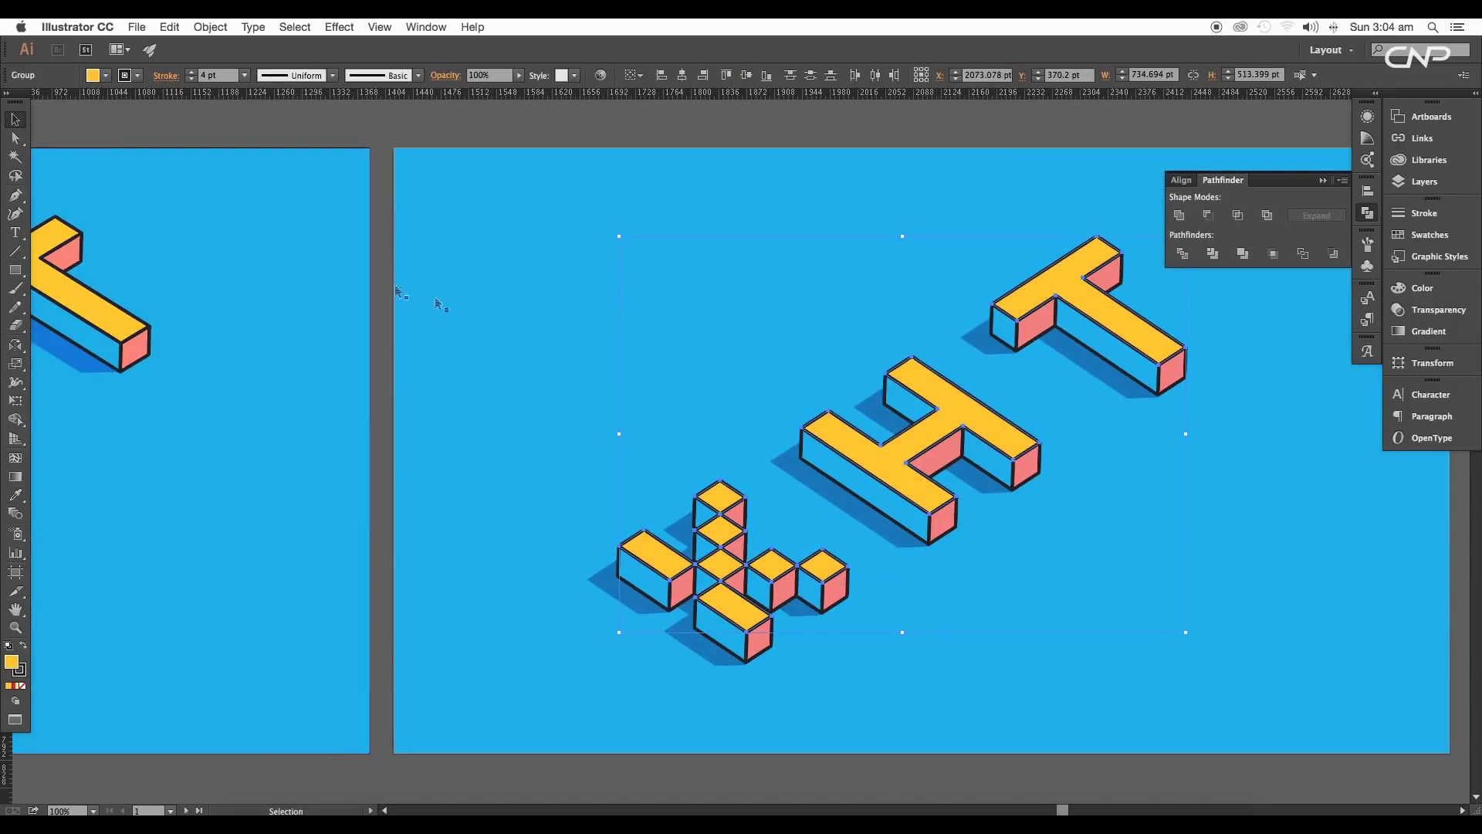
key("ctrl+minus")
key("ctrl+minus")
left_click(874, 496)
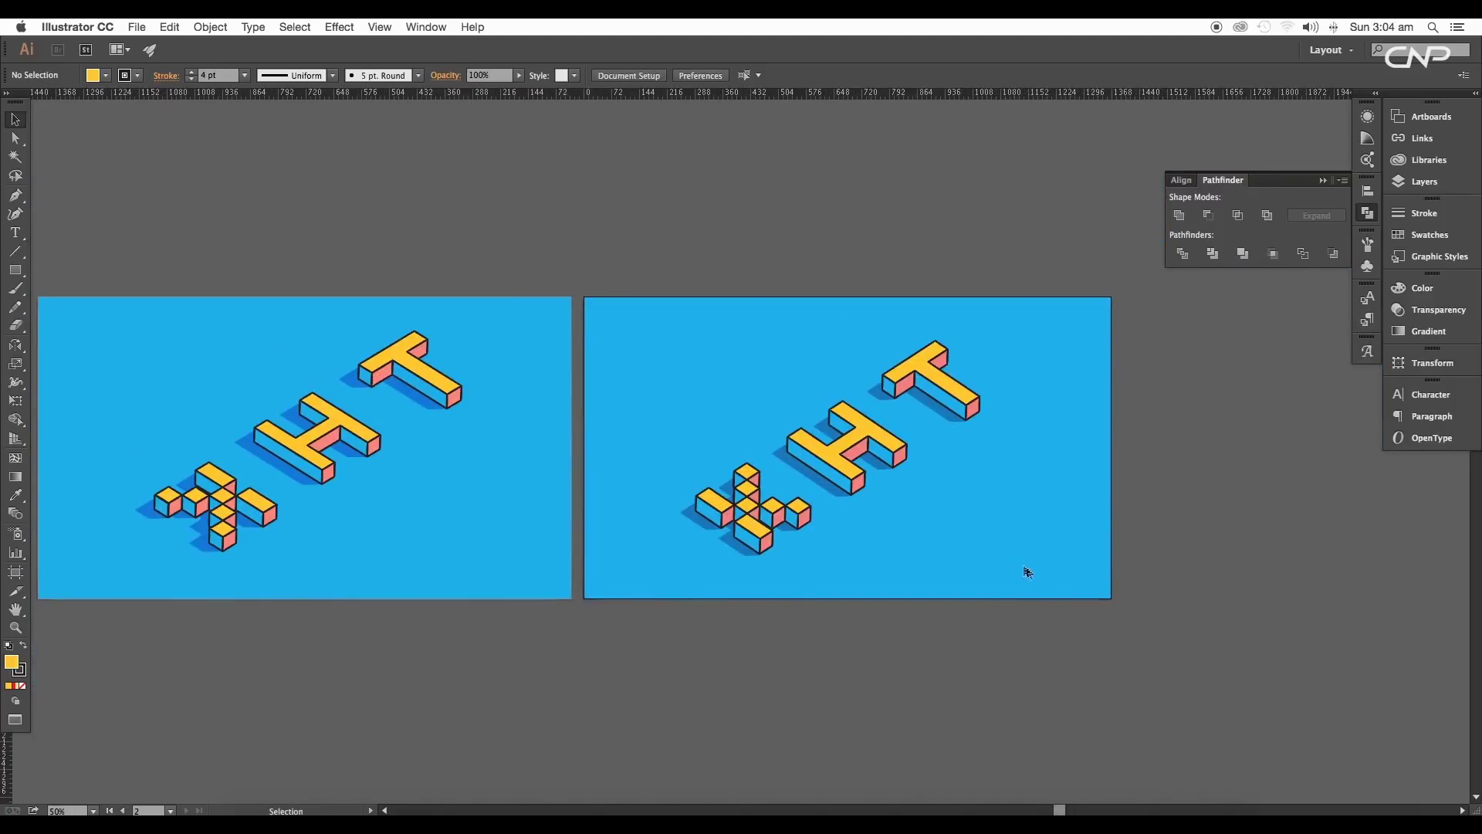
Step: Flip the lettering group horizontally via its side handle, then shift it slightly right
left_click_drag(1028, 572, 641, 321)
key("ctrl+plus")
left_click_drag(854, 453, 433, 455)
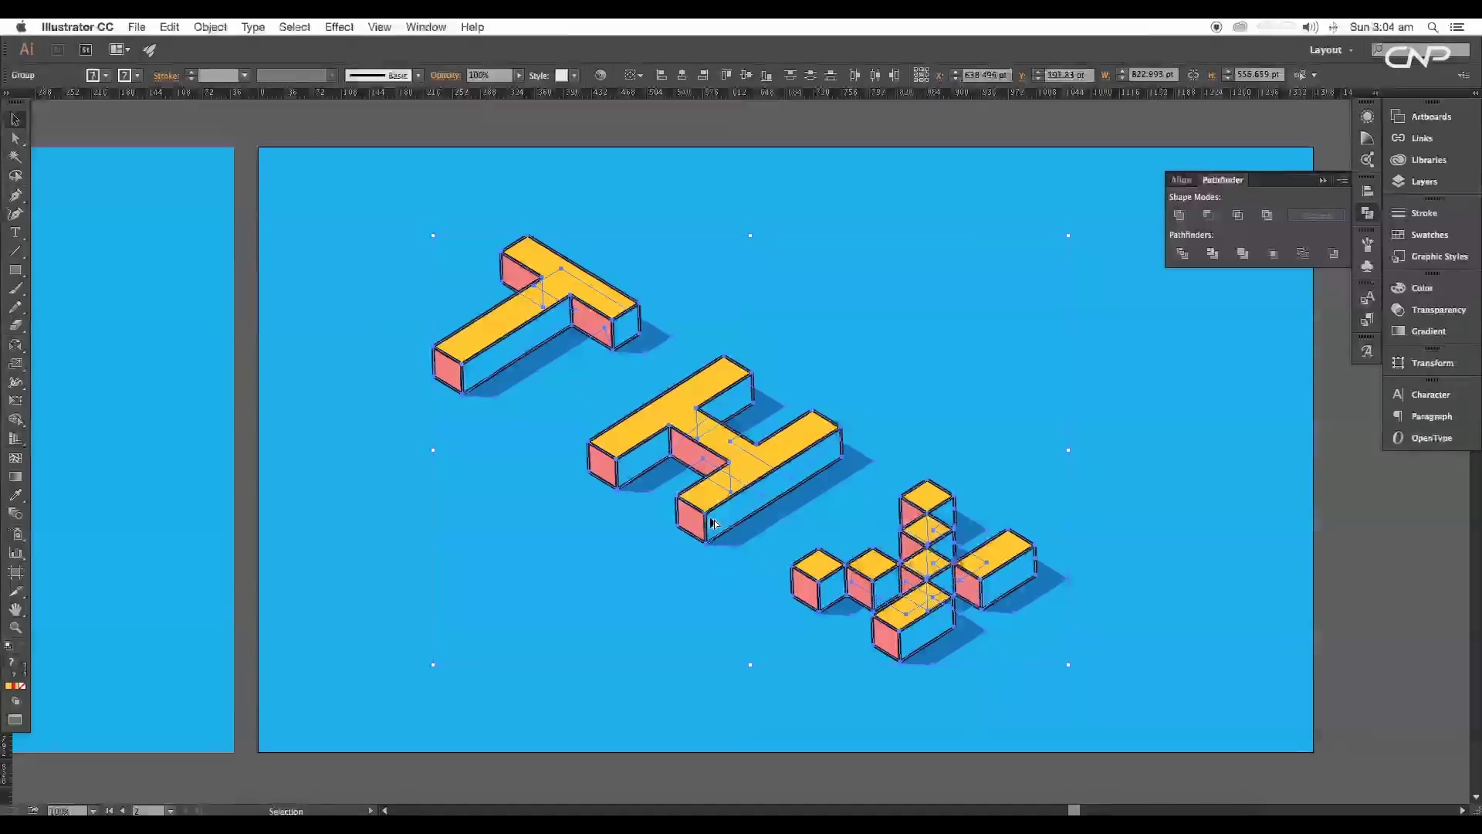
key("ctrl+minus")
left_click(903, 625)
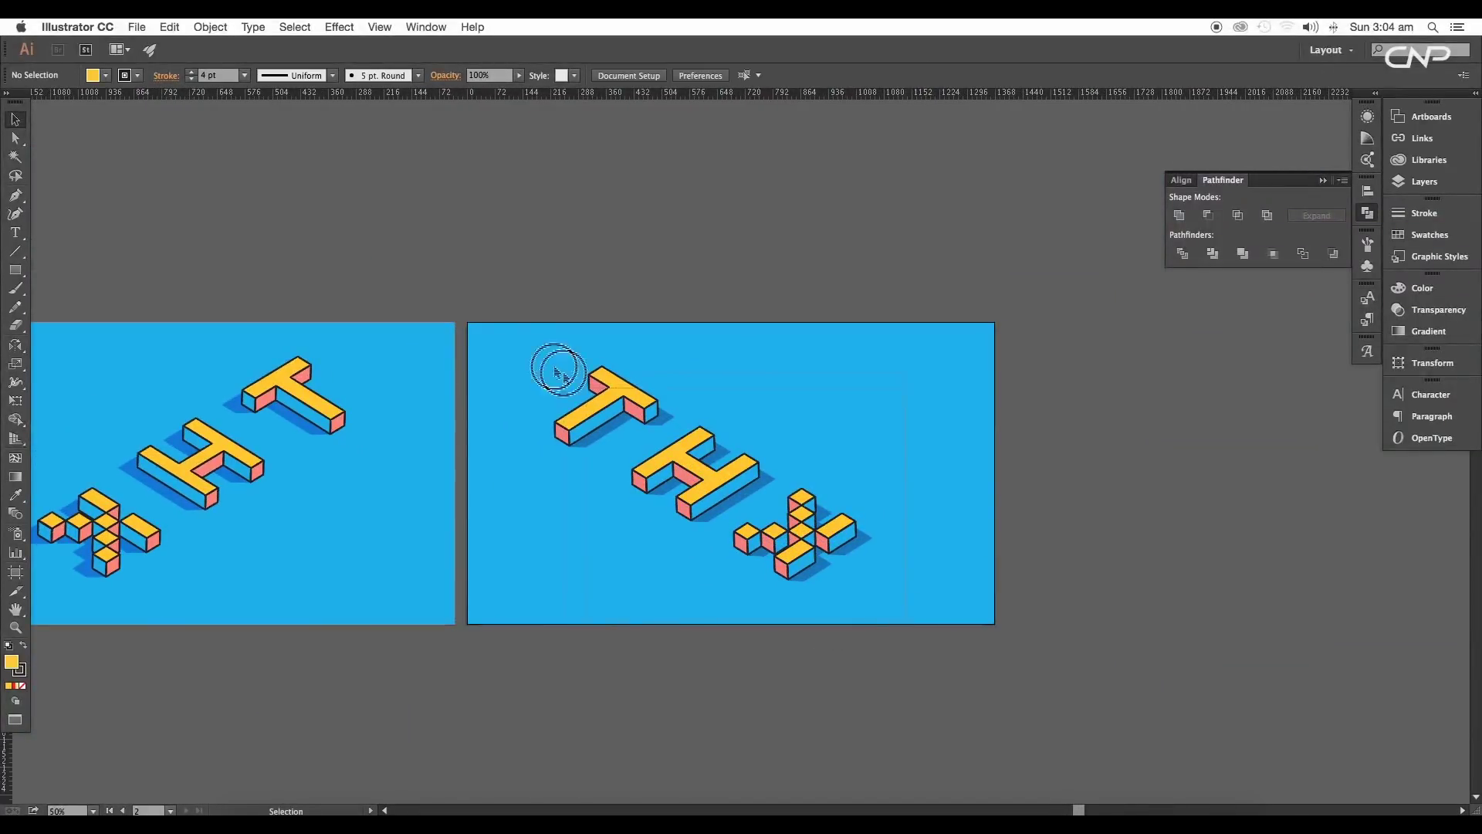
left_click_drag(559, 372, 580, 372)
left_click(923, 511)
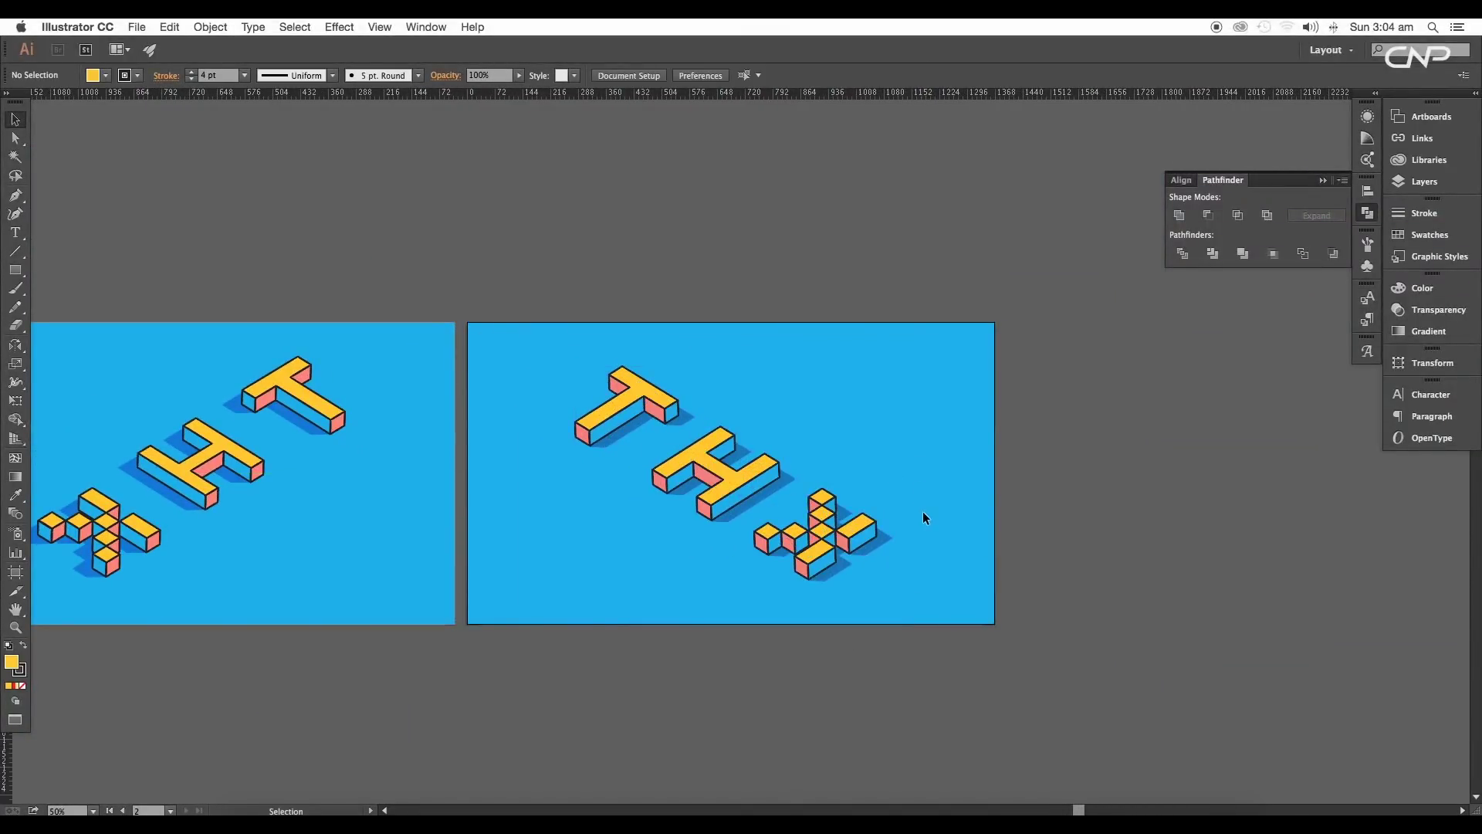